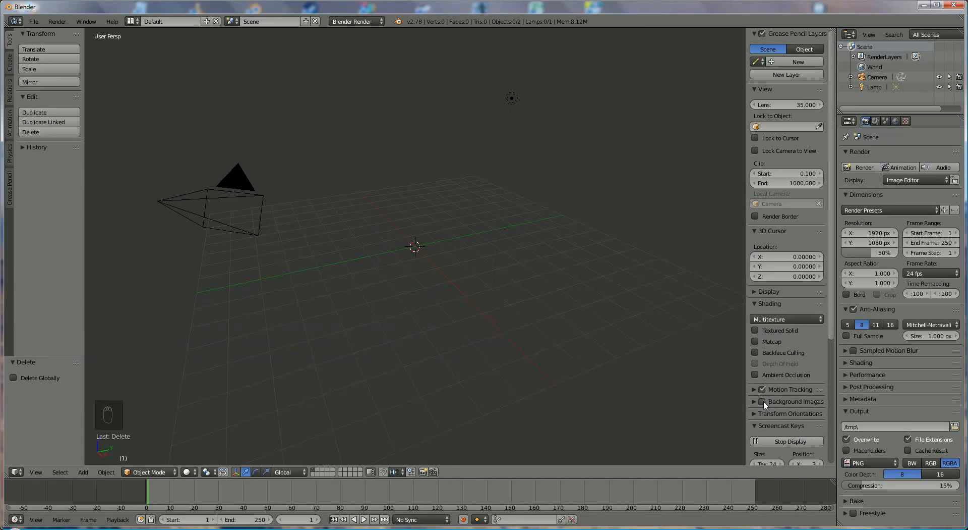
Enable background images for the 3D view and add an empty image entry.
scroll(757, 405, down, 1)
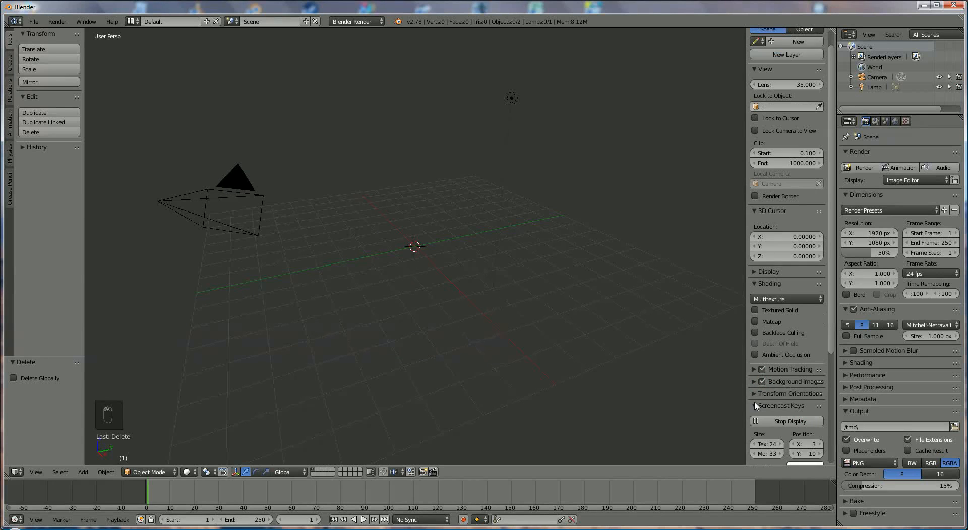
click(755, 380)
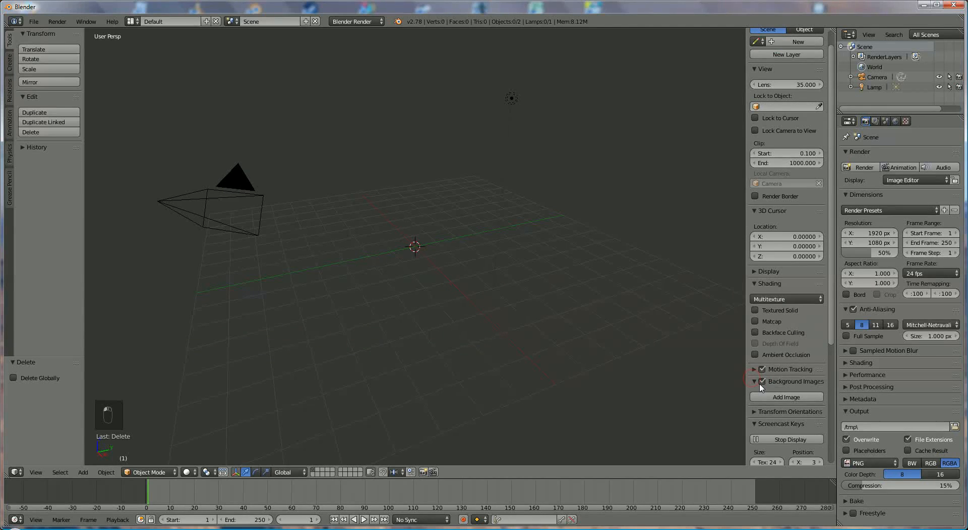
scroll(787, 417, down, 1)
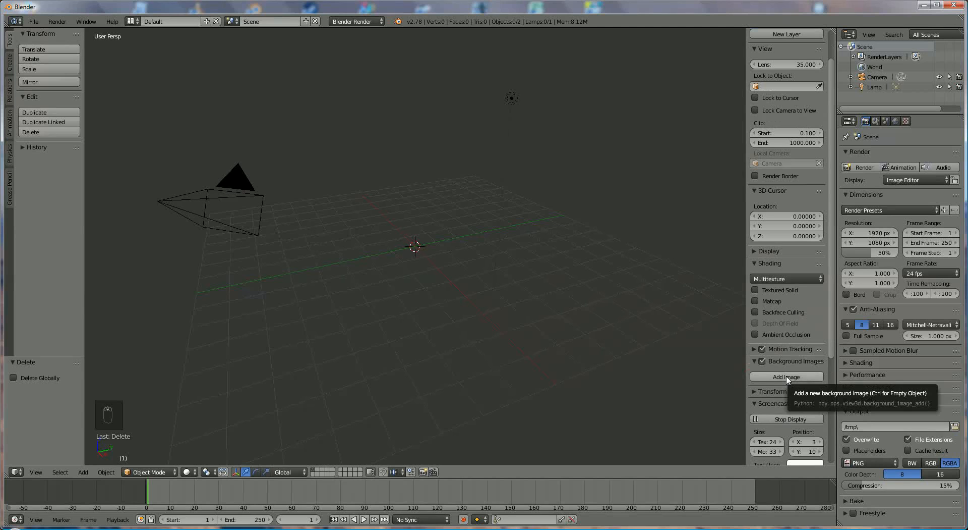
click(788, 378)
scroll(795, 384, down, 4)
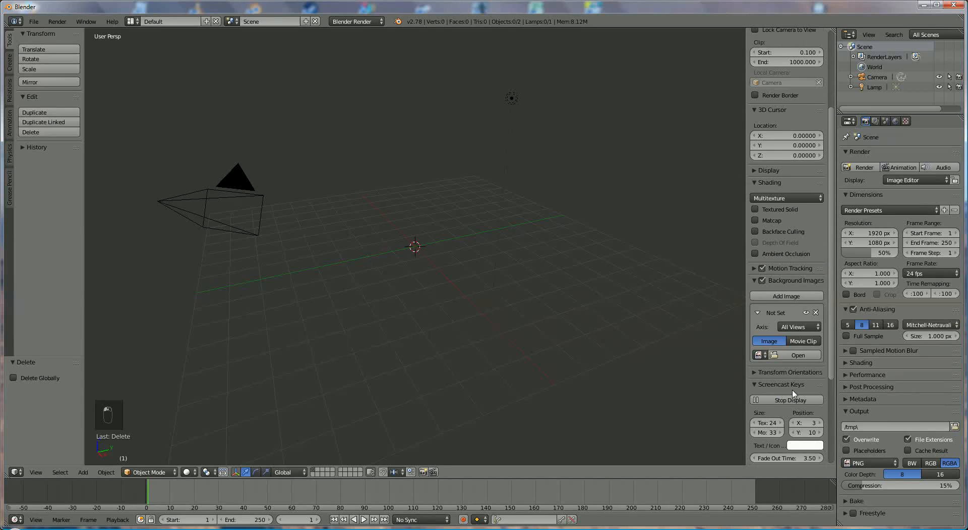
Load Drawing.jpeg from D:\blender\logo1 into the background image entry.
click(794, 355)
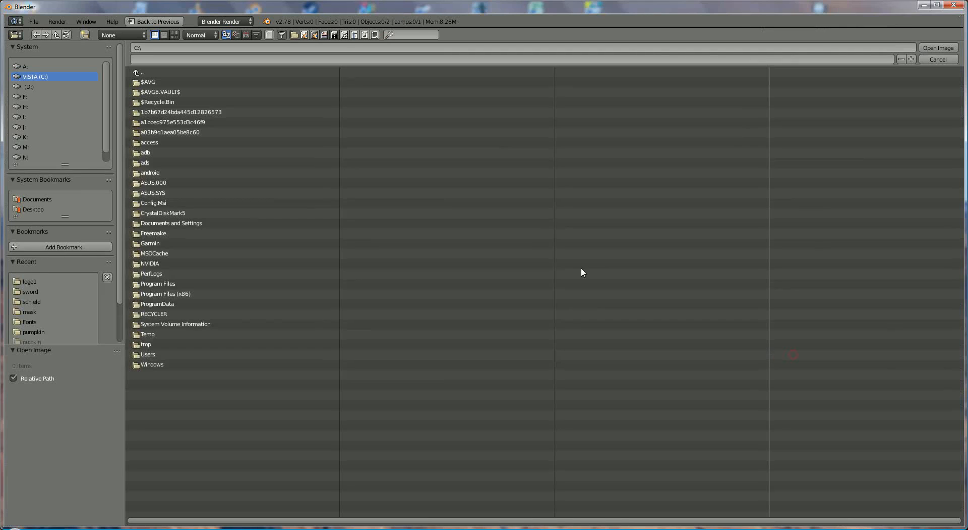
click(23, 87)
click(144, 92)
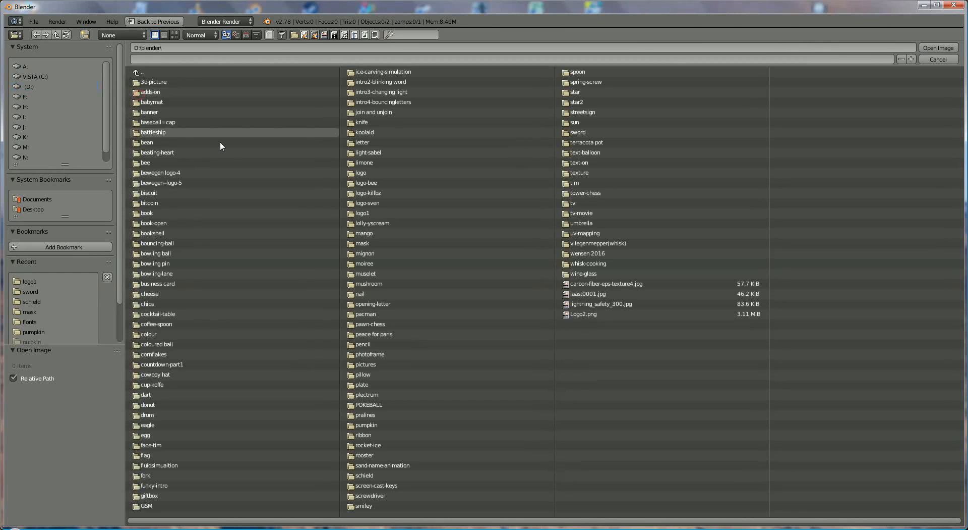
click(362, 212)
click(157, 82)
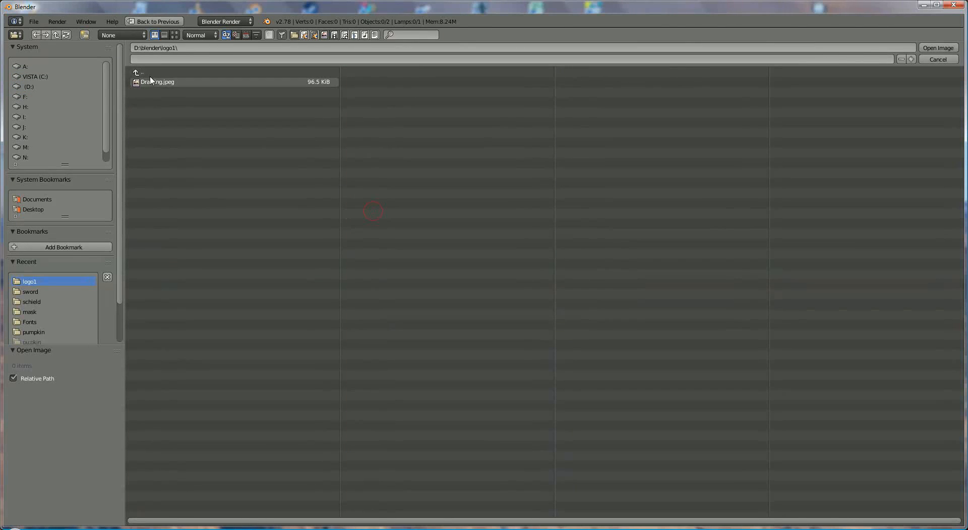
click(937, 48)
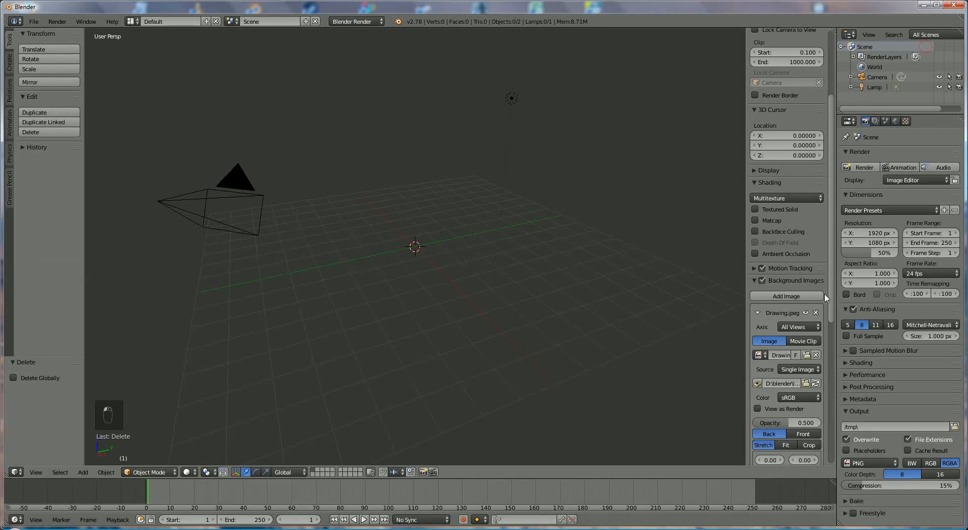
Create a new World texture of type Image or Movie and assign Drawing.jpeg as its image.
click(906, 121)
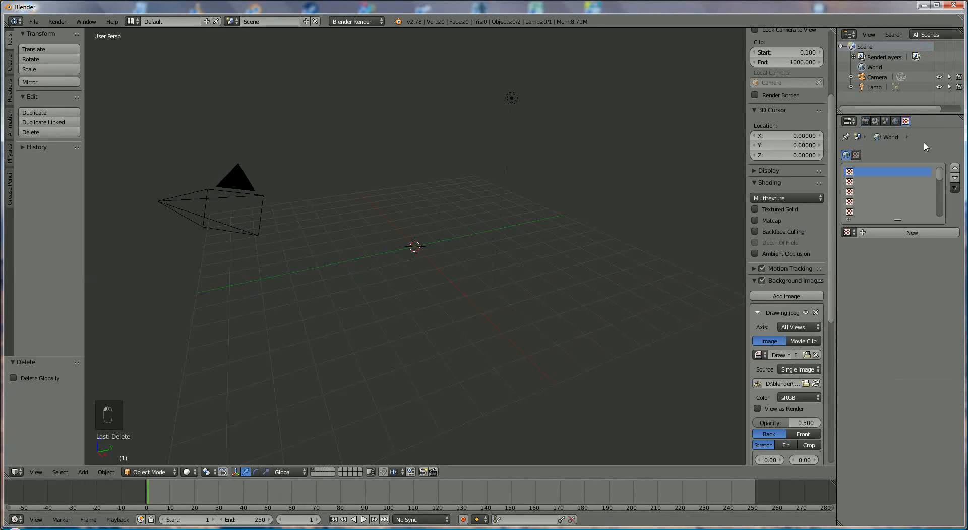
click(919, 232)
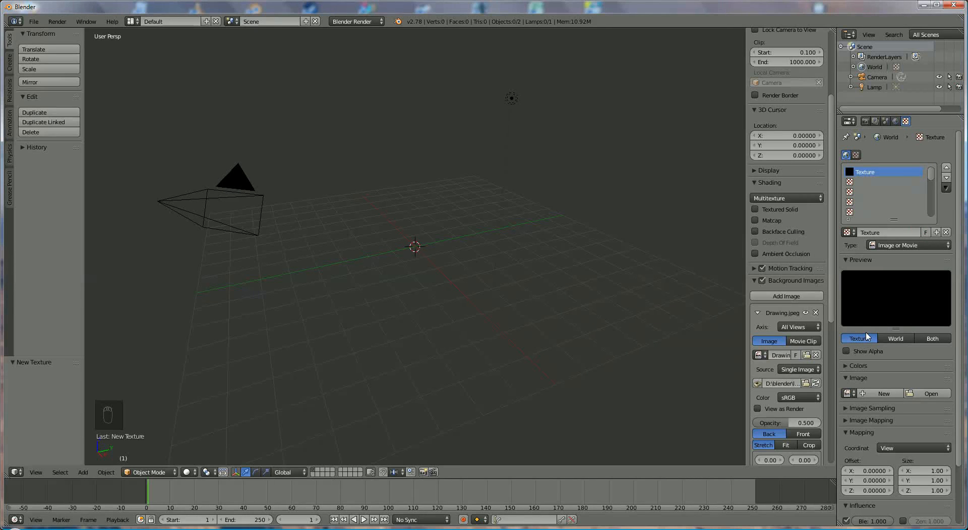
click(848, 393)
click(770, 410)
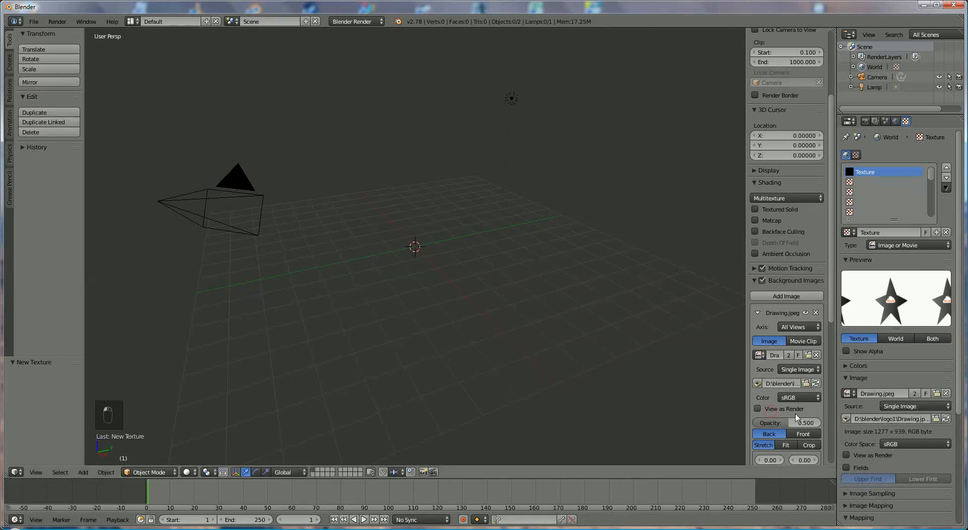
scroll(962, 316, down, 5)
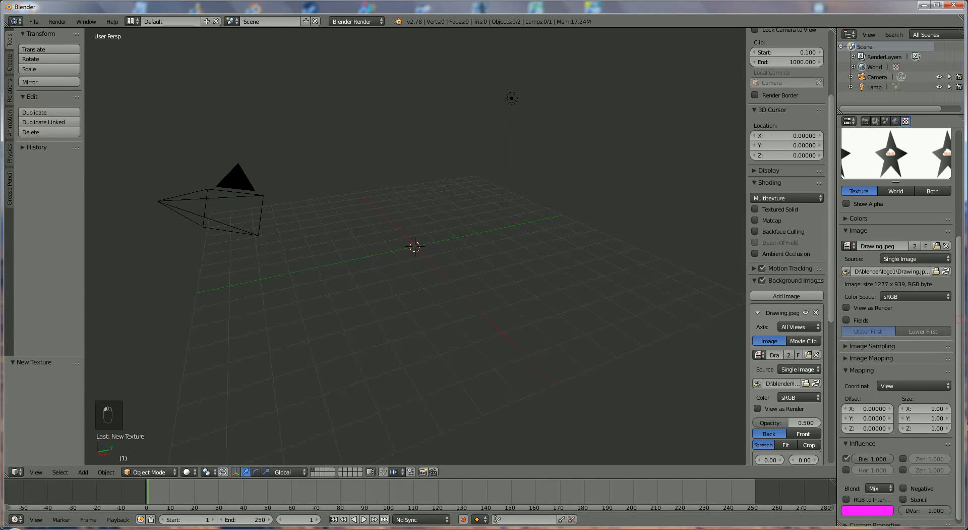
In top orthographic view, place the 3D cursor beside the star's lower right side and add a plane mesh there.
key(KP_7)
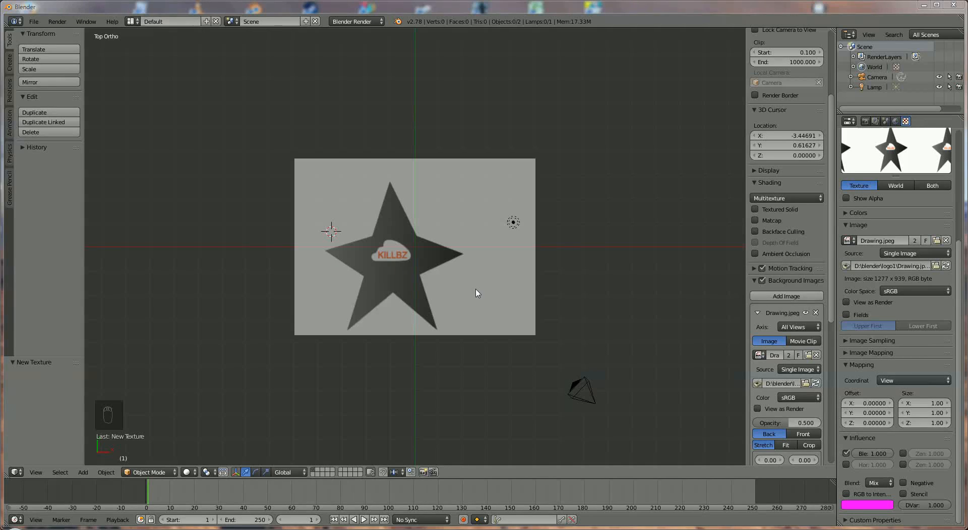
click(491, 288)
scroll(491, 288, up, 1)
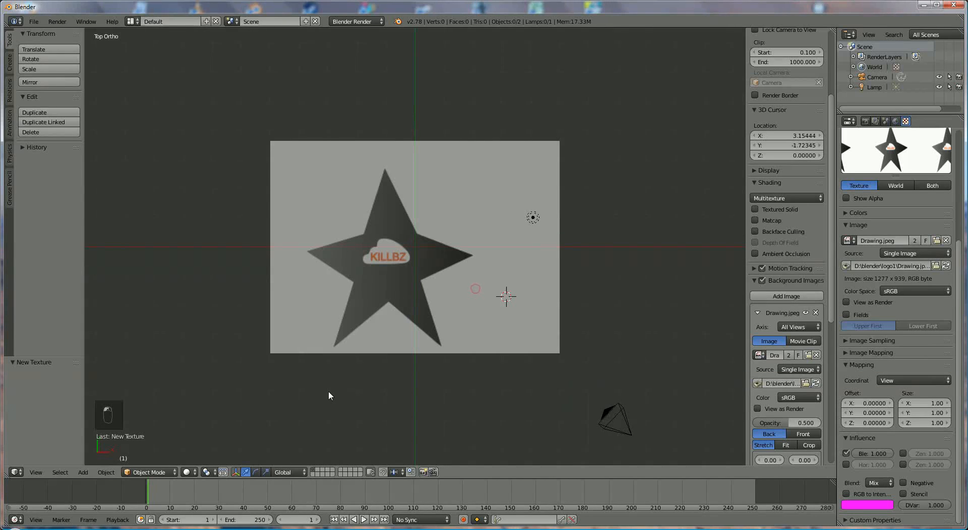
click(83, 472)
mouse_move(95, 460)
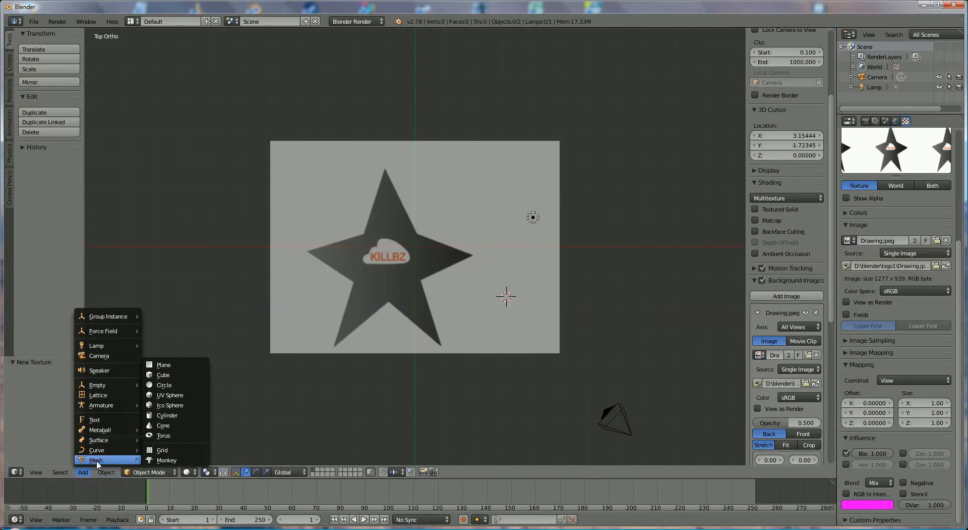
click(154, 364)
scroll(478, 271, up, 4)
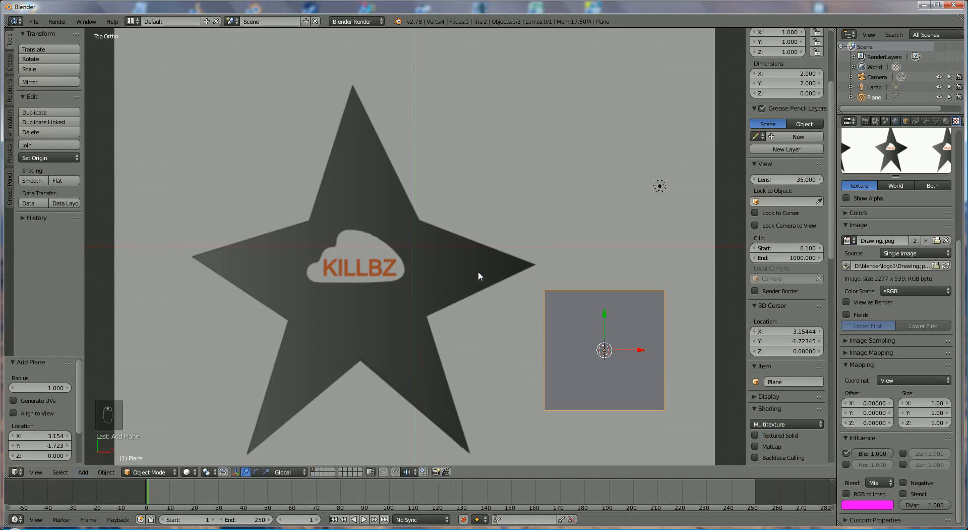
Switch the plane to Edit Mode and delete its lower-left vertex.
click(603, 317)
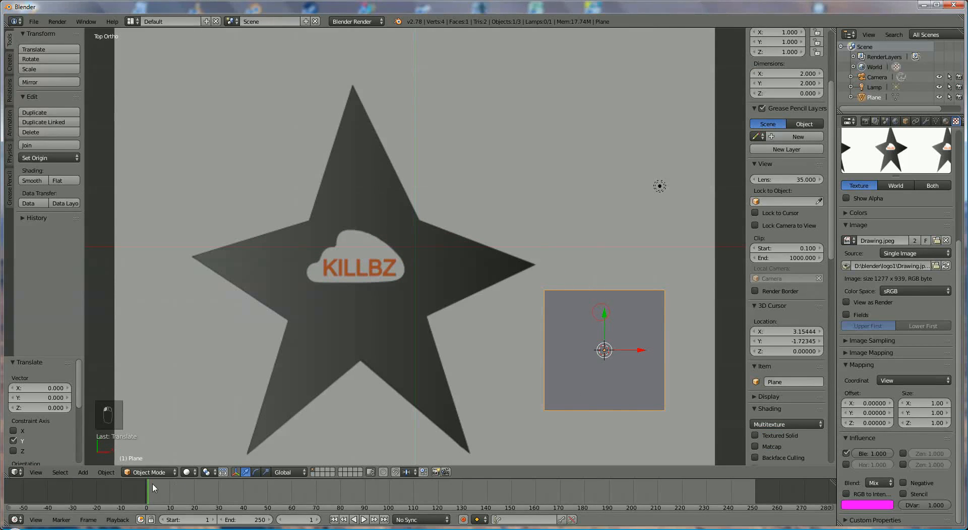
click(143, 472)
click(148, 449)
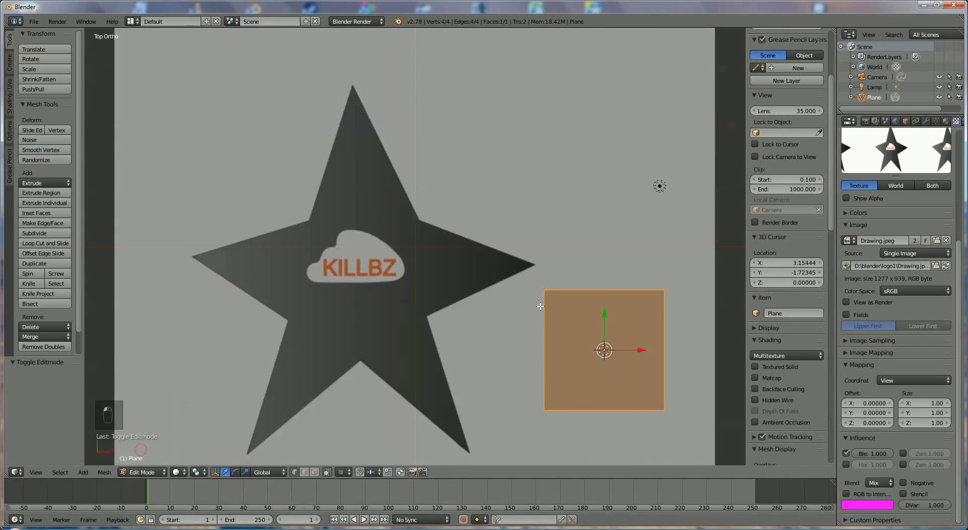
right_click(545, 290)
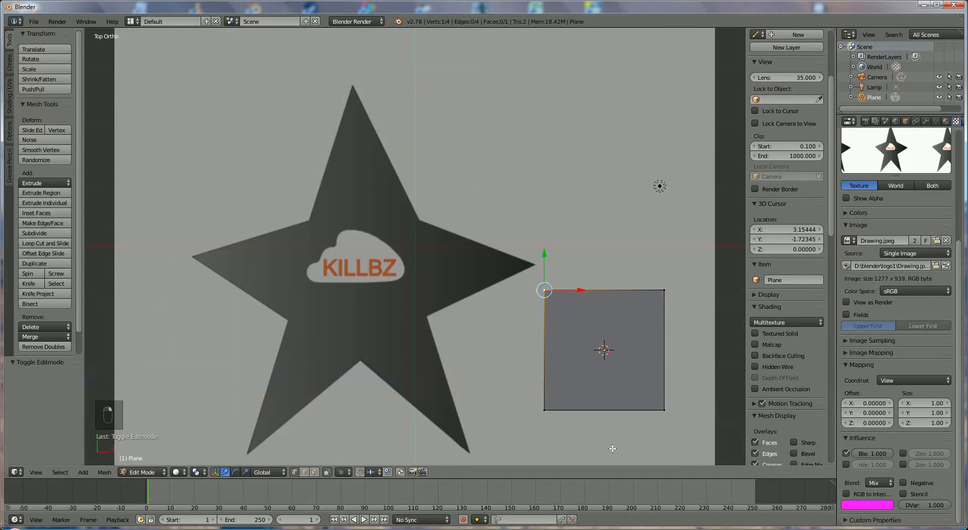
right_click(545, 410)
key(Delete)
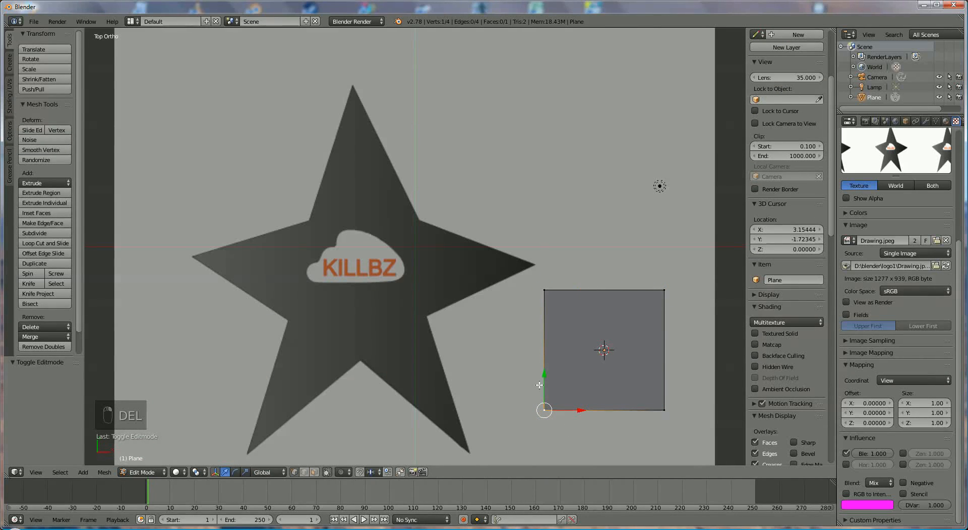
key(Delete)
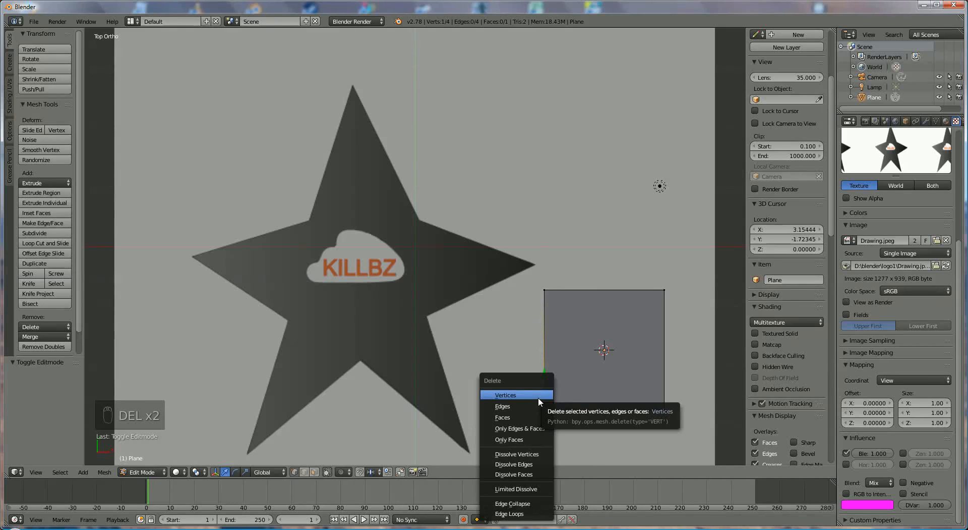
click(538, 397)
Move the plane's upper-left vertex along Y and X onto the star's top tip.
right_click(544, 290)
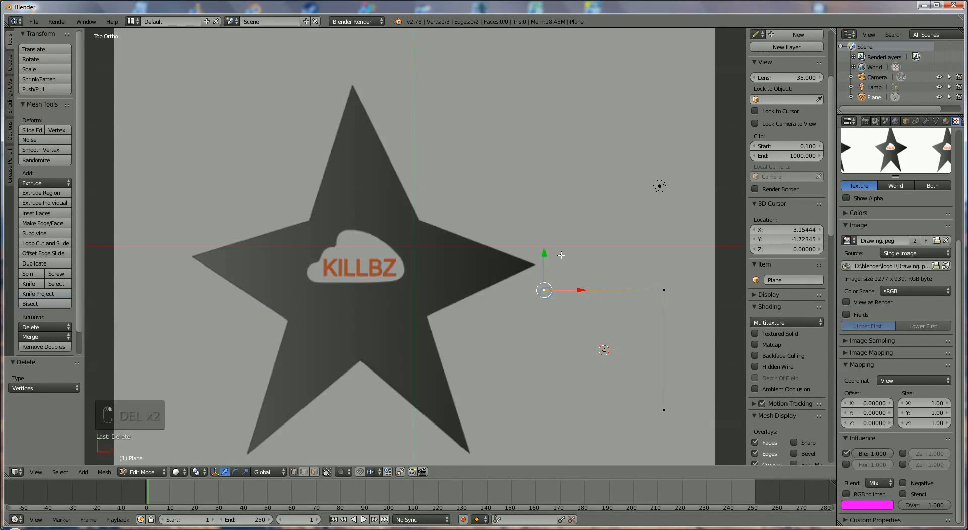
key(g)
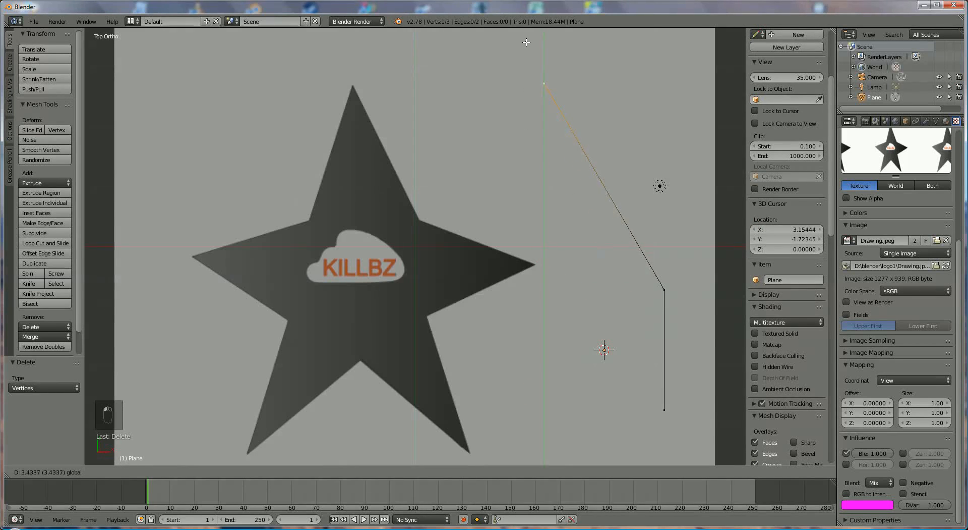
click(554, 52)
key(g)
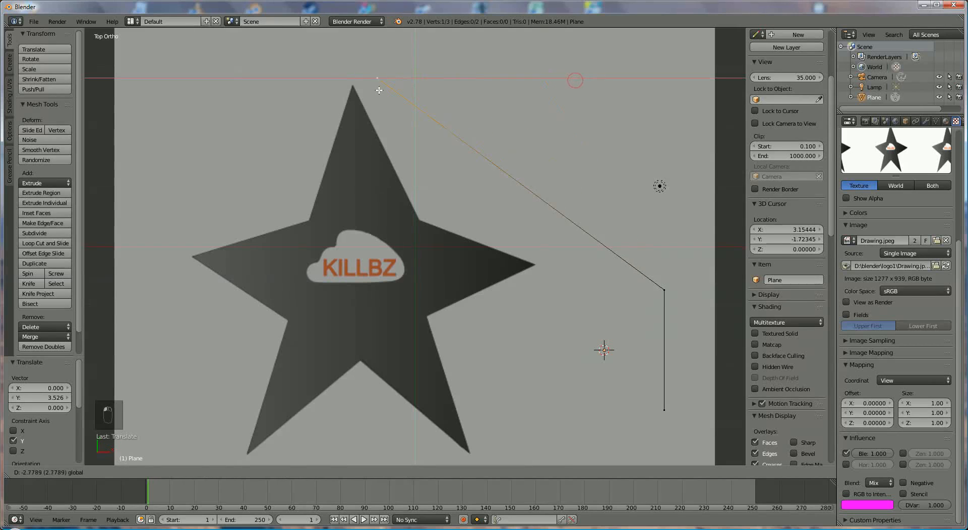
key(x)
click(388, 93)
key(g)
key(y)
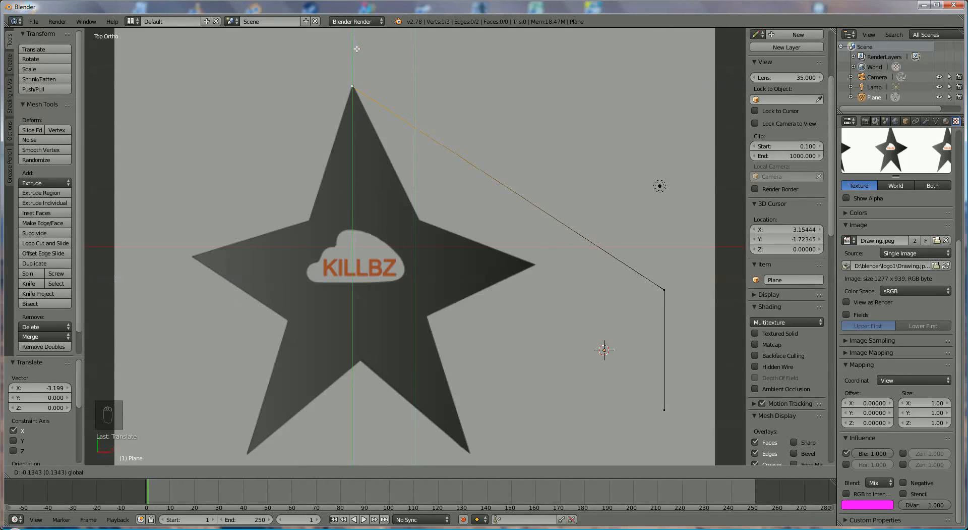
click(357, 49)
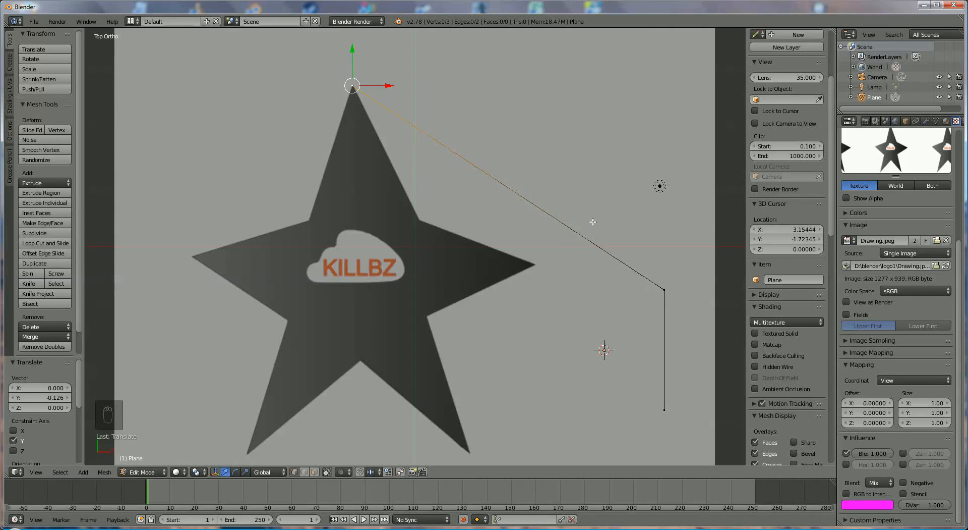
Move the plane's upper-right vertex onto the star's inner corner between the top and right tips.
right_click(665, 290)
click(665, 290)
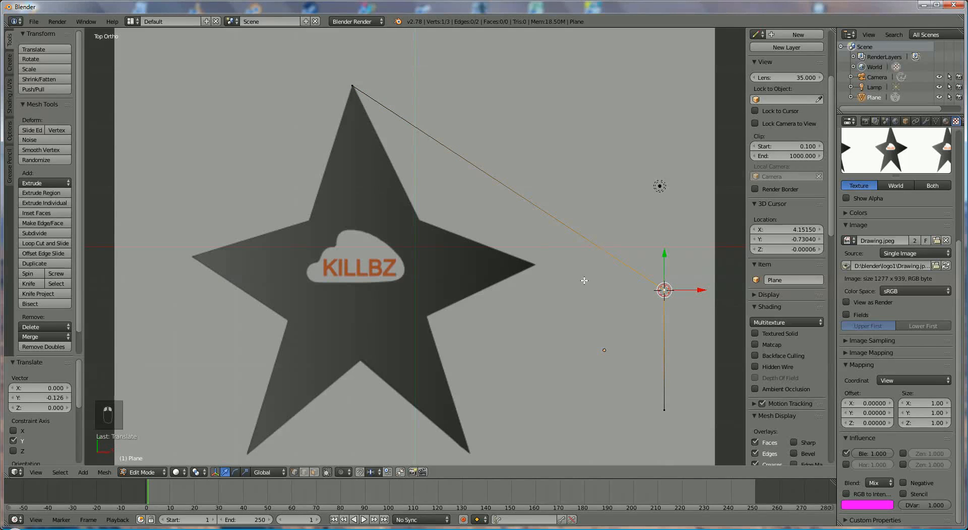
drag(700, 290, 415, 183)
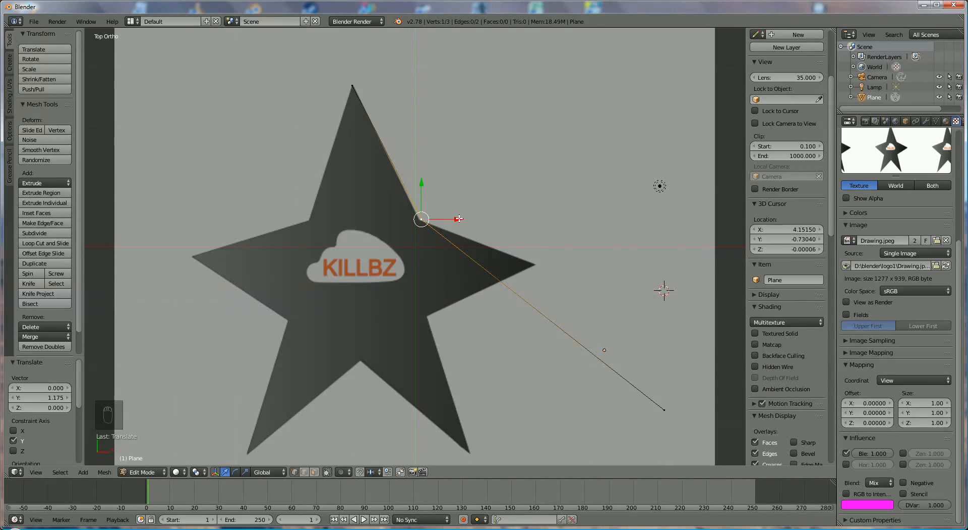
drag(459, 218, 456, 218)
Move the plane's lower-right vertex along Y and X onto the star's right tip.
right_click(665, 409)
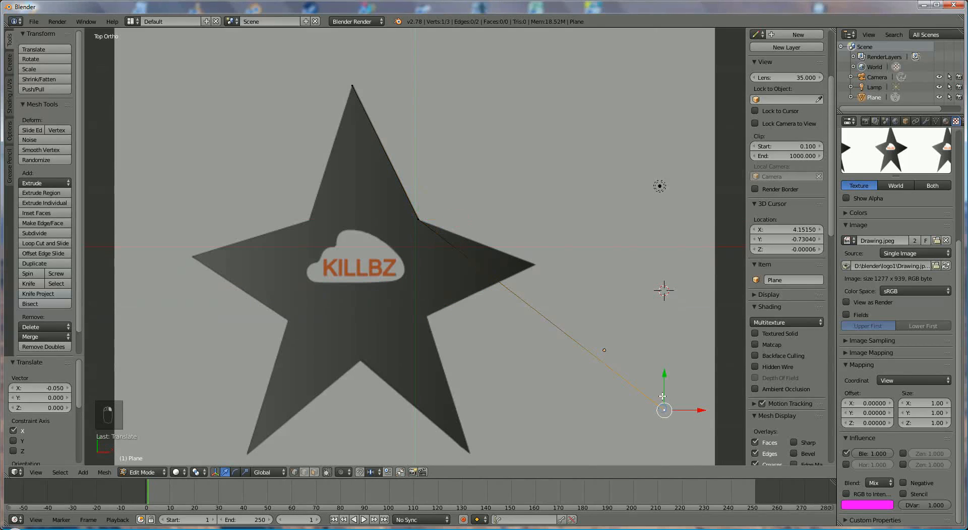
drag(666, 377, 645, 247)
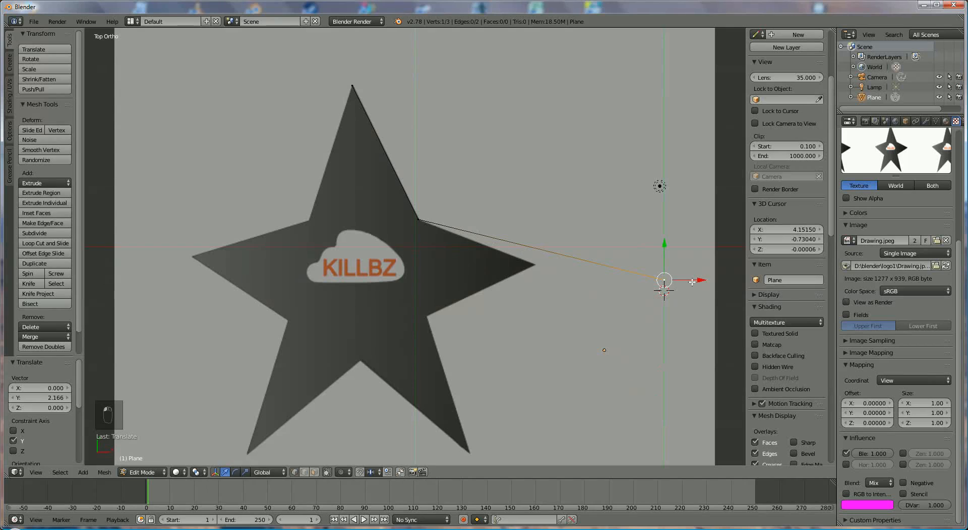
drag(696, 280, 534, 231)
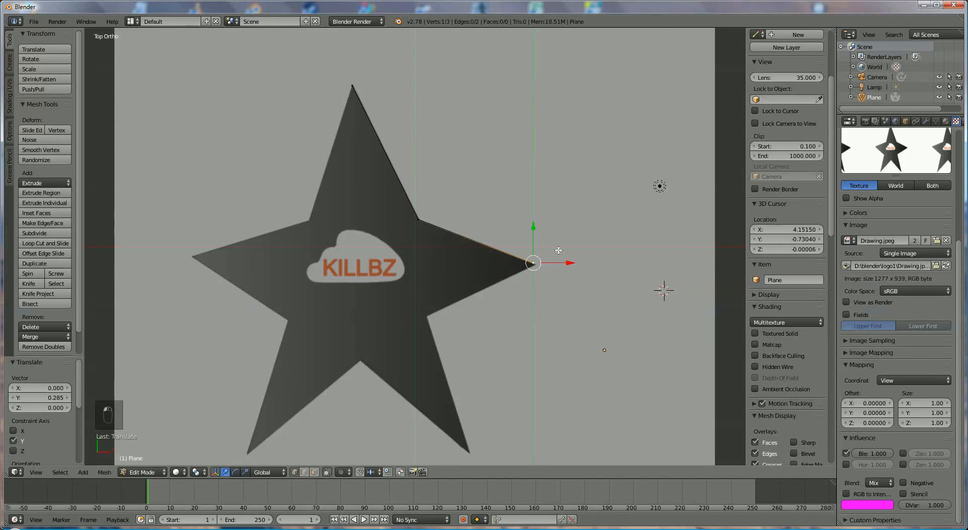
drag(569, 261, 575, 262)
drag(538, 233, 541, 231)
drag(574, 264, 573, 264)
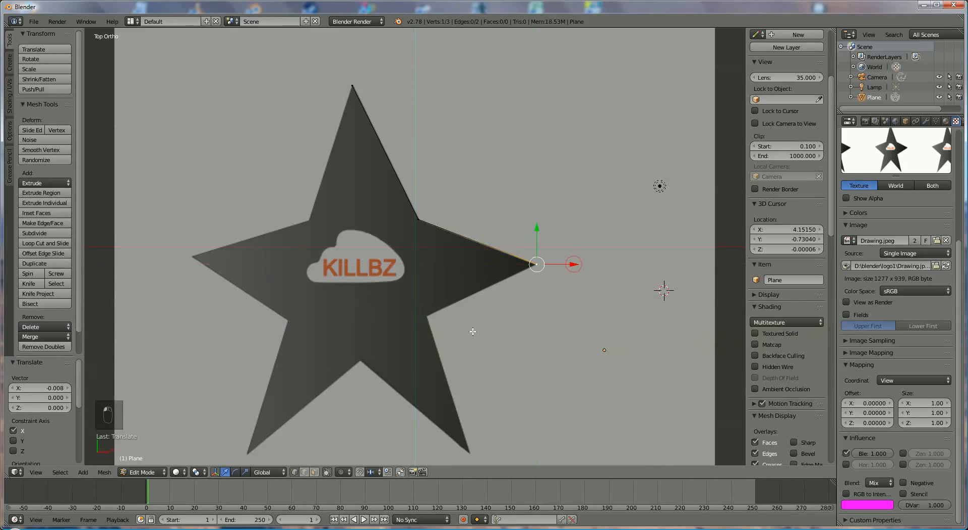
Extrude vertices from the right tip around the star's remaining corners and close the outline with an edge to the top tip.
ctrl+right_click(432, 319)
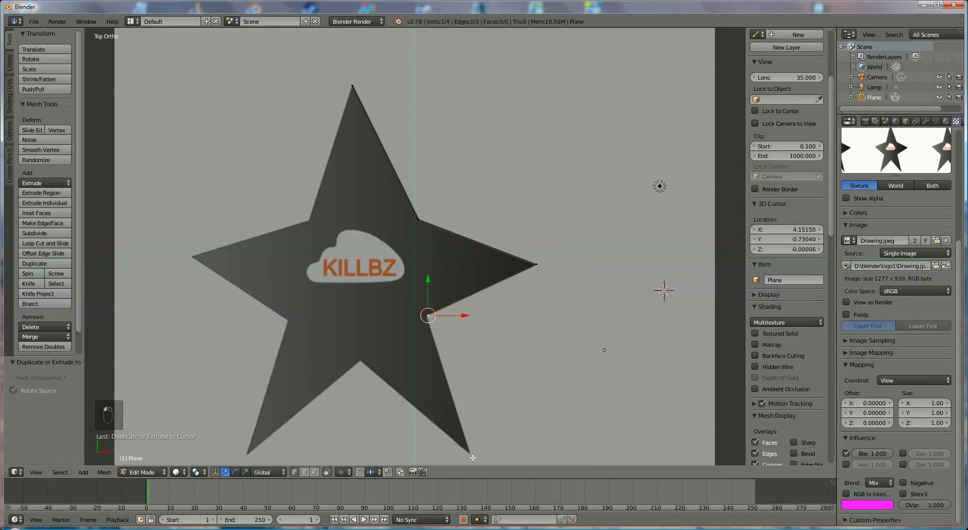
ctrl+right_click(472, 456)
ctrl+right_click(359, 361)
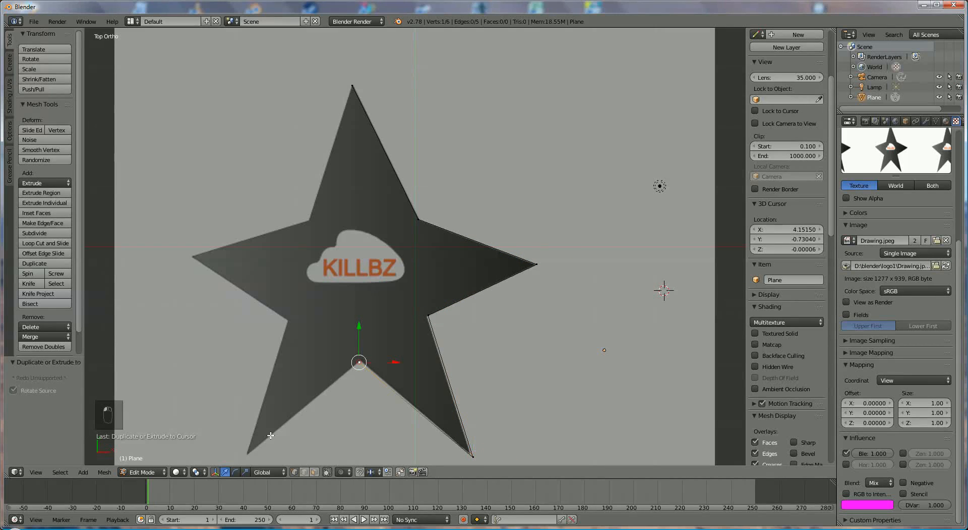
ctrl+right_click(249, 454)
ctrl+right_click(286, 318)
ctrl+right_click(193, 256)
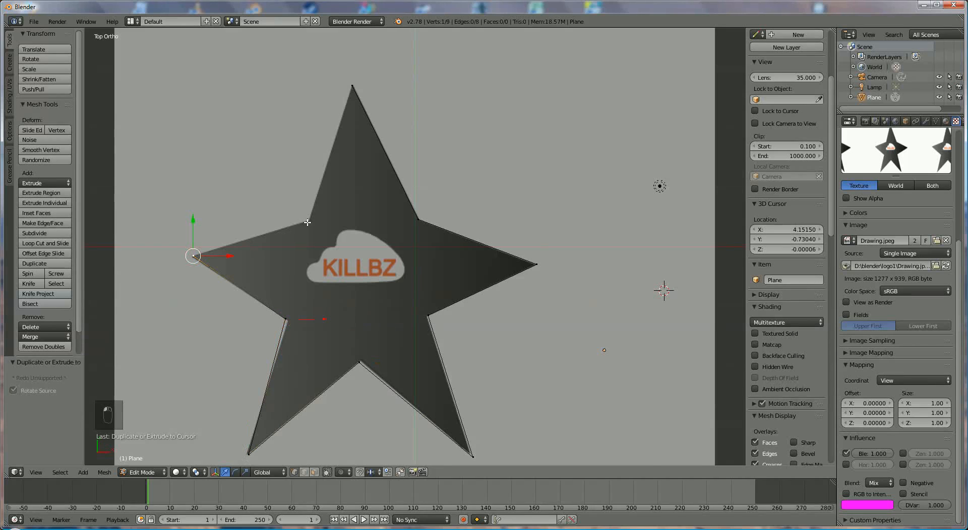
ctrl+right_click(307, 222)
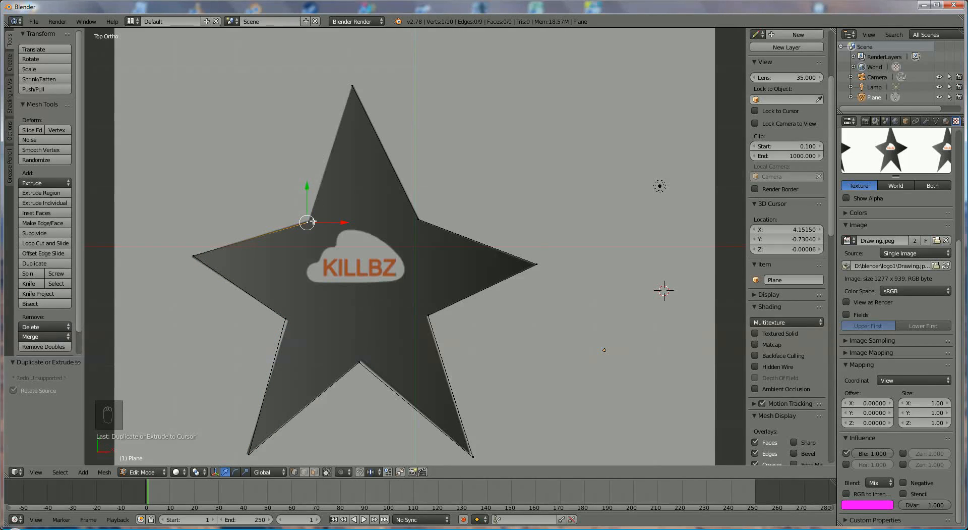
shift+right_click(353, 83)
key(f)
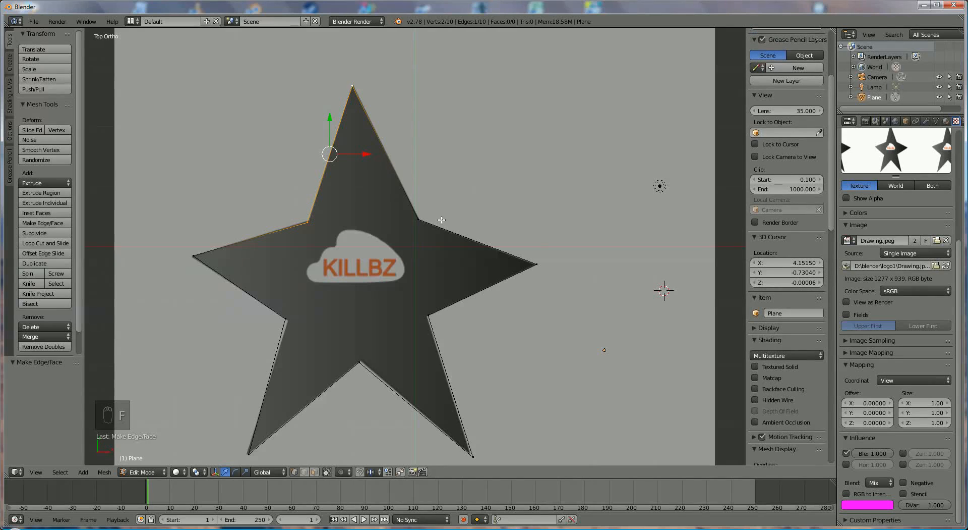
Fine-tune the top tip vertex along Y and X so it sits exactly on the star's point.
shift+middle_drag(382, 164, 433, 272)
scroll(436, 269, up, 5)
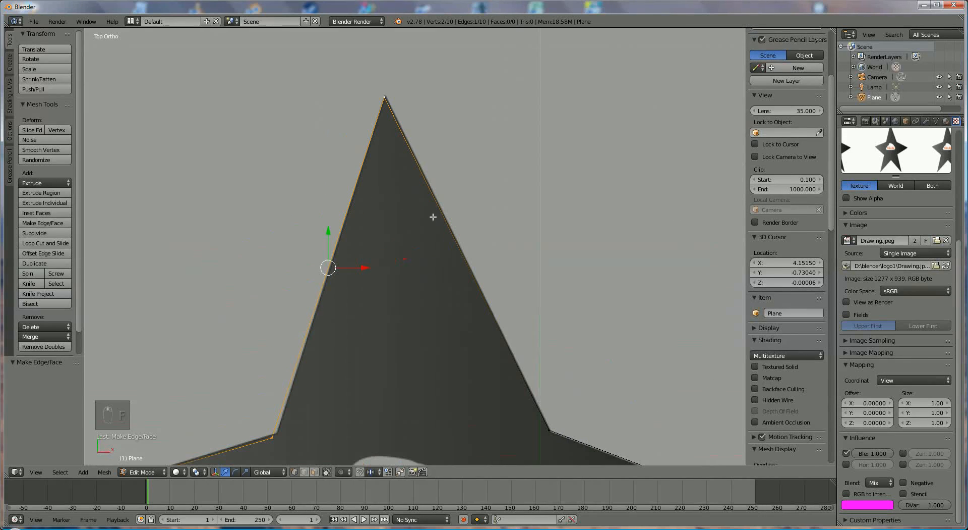
right_click(384, 88)
key(g)
key(y)
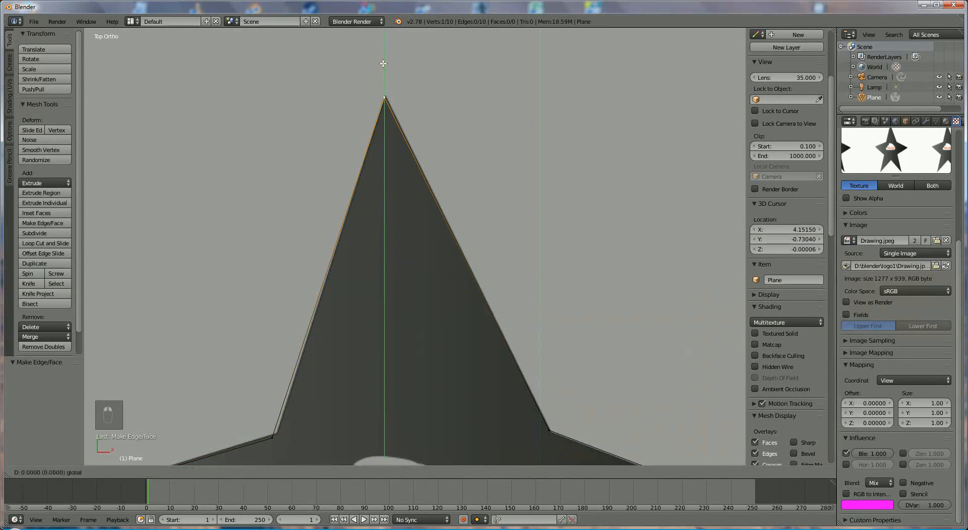
click(385, 61)
key(g)
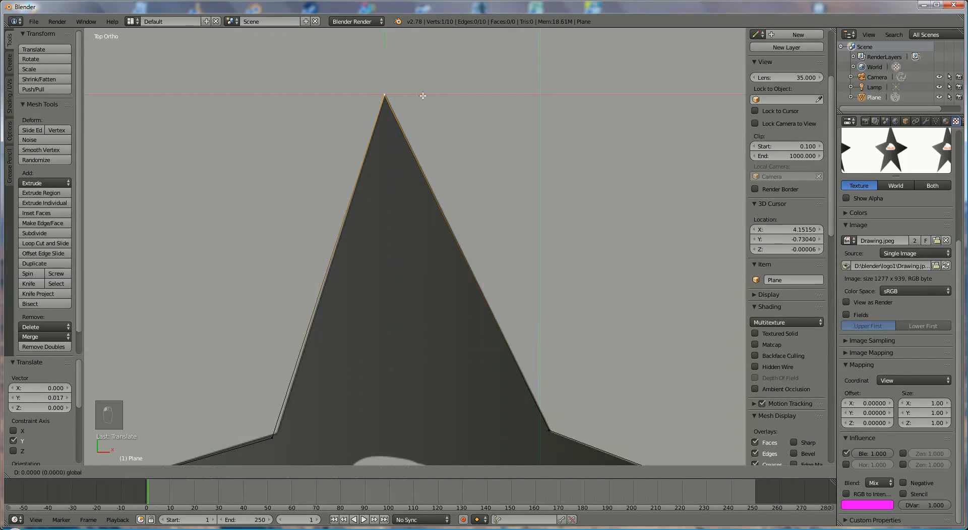
key(x)
click(423, 94)
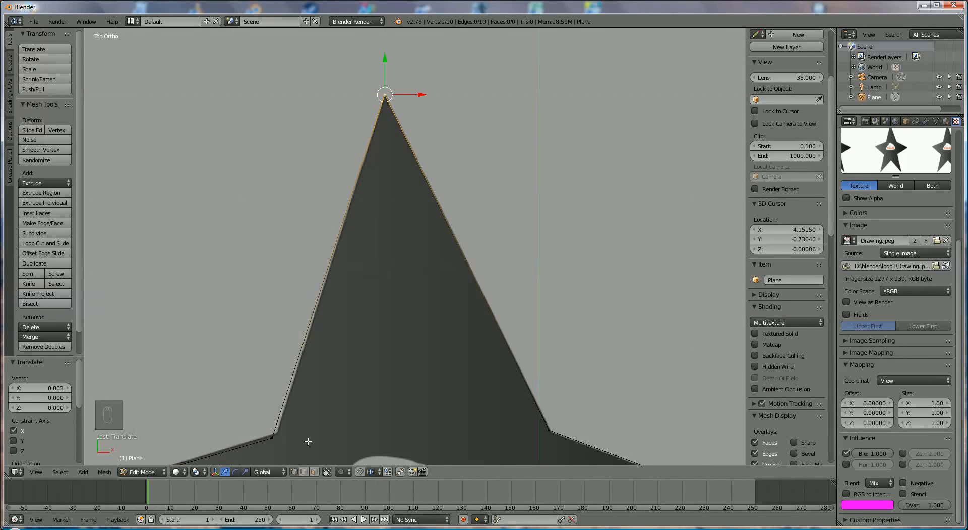
Align the upper-left inner corner vertex with the star's edge by moving it along Y and X.
right_click(274, 437)
key(g)
key(y)
click(296, 424)
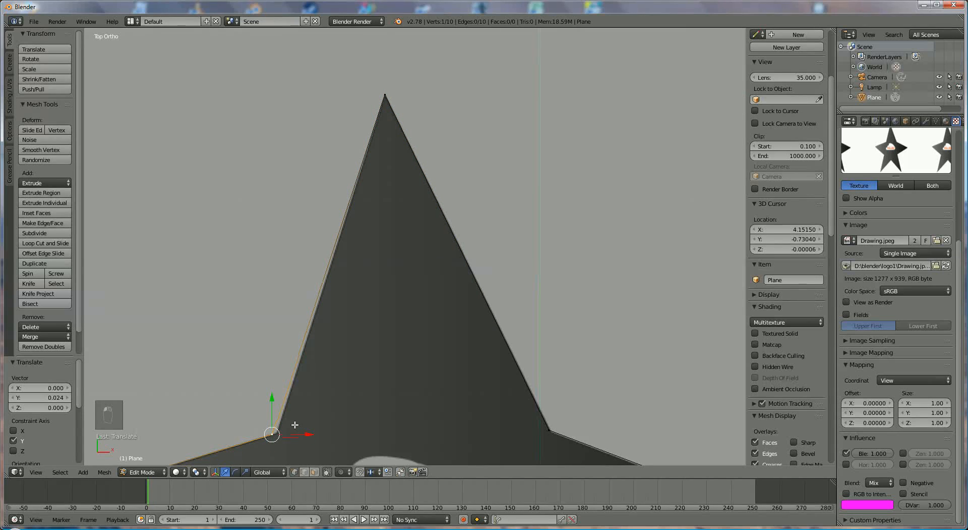
key(g)
key(x)
click(308, 431)
drag(276, 398, 276, 396)
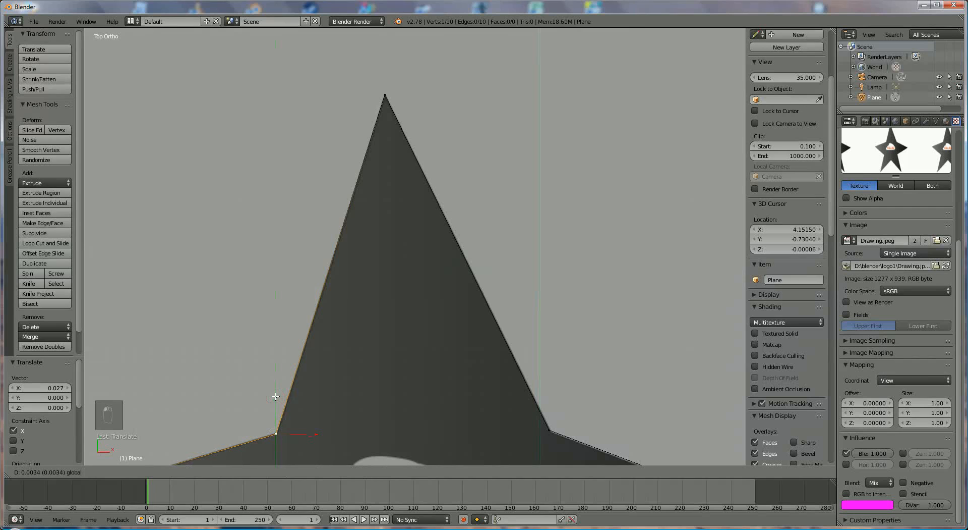
Adjust the left tip vertex along Y and X to match the star's left point.
shift+middle_drag(376, 411, 558, 165)
right_click(181, 271)
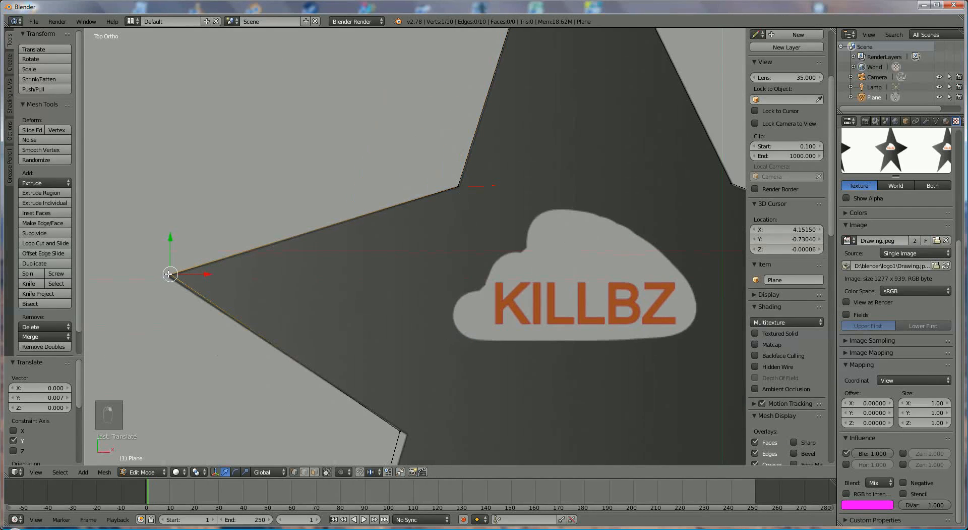
drag(170, 248, 169, 245)
drag(204, 274, 203, 275)
drag(167, 235, 167, 236)
Move the lower-left inner corner vertex along X and Y onto the star's corner.
right_click(404, 430)
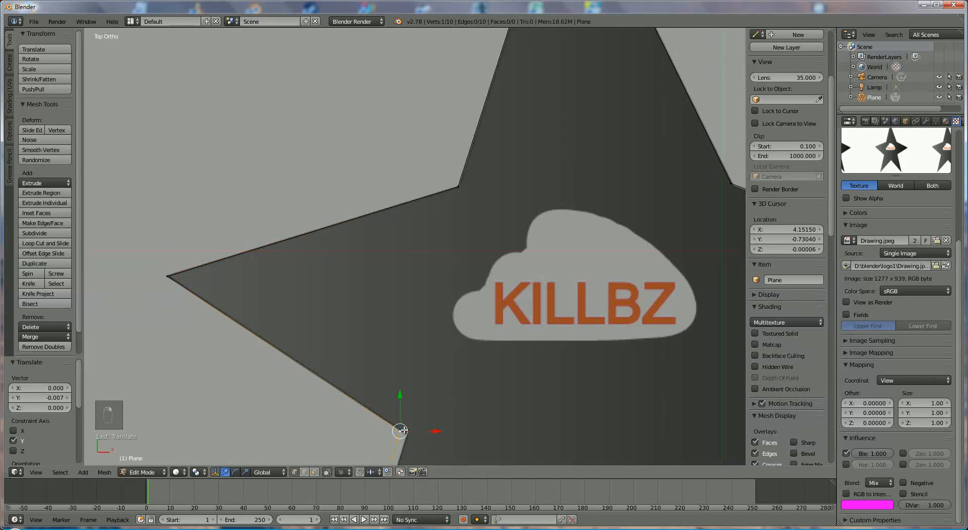
drag(426, 436, 443, 434)
drag(409, 396, 409, 399)
drag(444, 431, 439, 434)
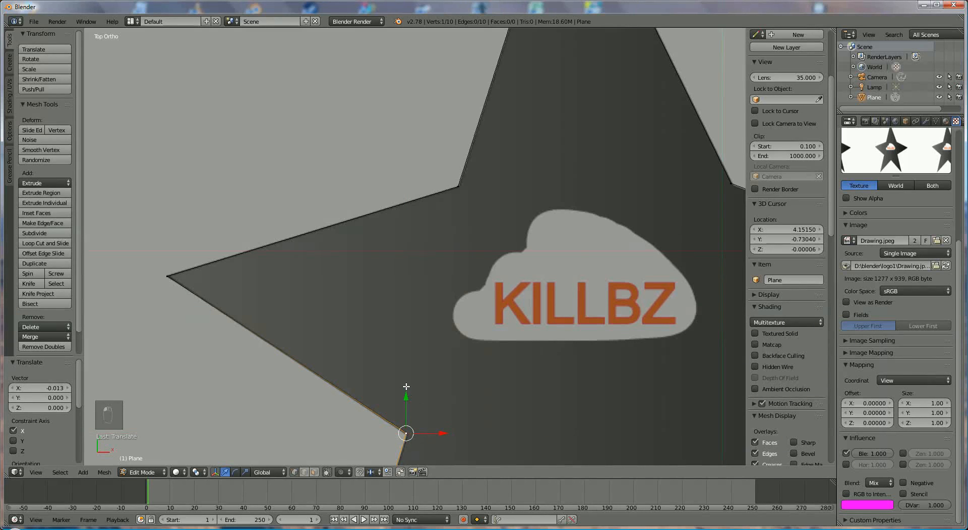
drag(407, 391, 407, 396)
Move the bottom inner corner vertex along X and Y onto the notch between the star's two lower legs.
shift+middle_drag(640, 398, 545, 96)
right_click(497, 239)
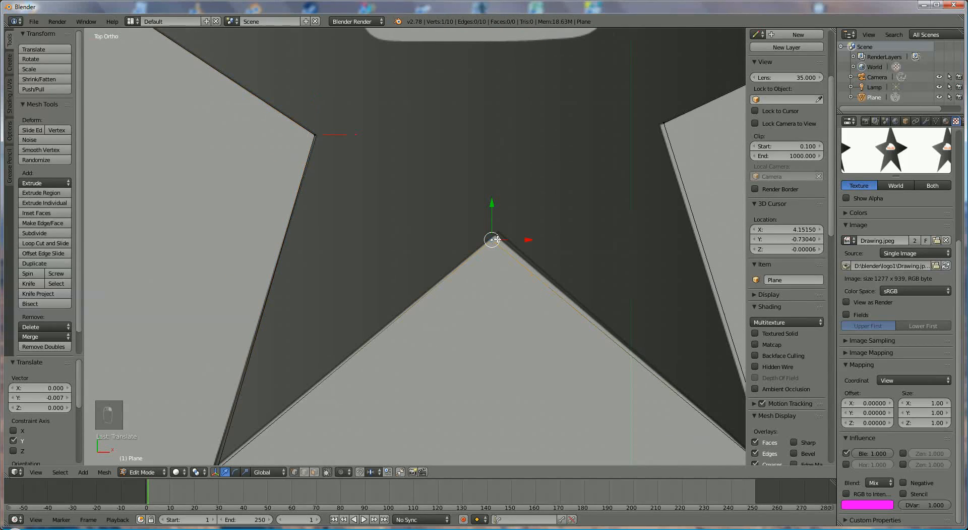
key(g)
key(x)
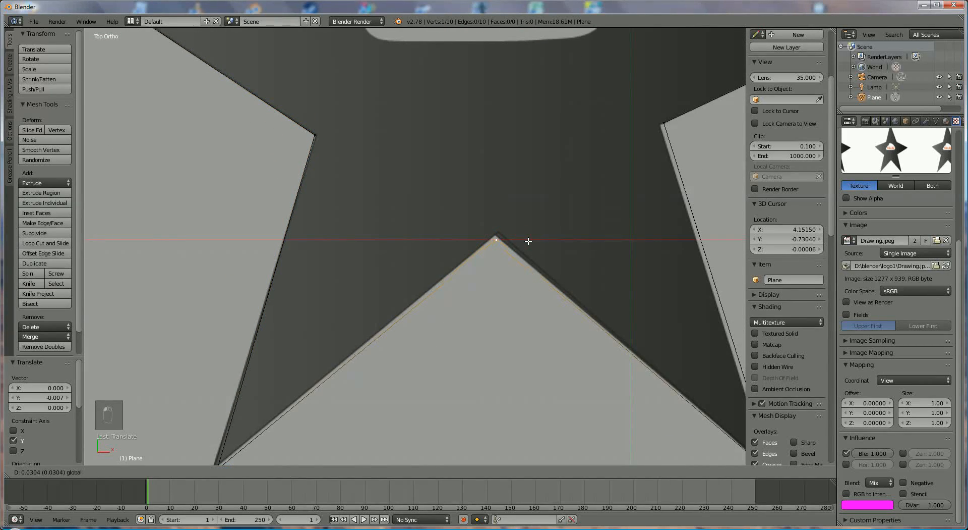
click(528, 241)
key(g)
key(y)
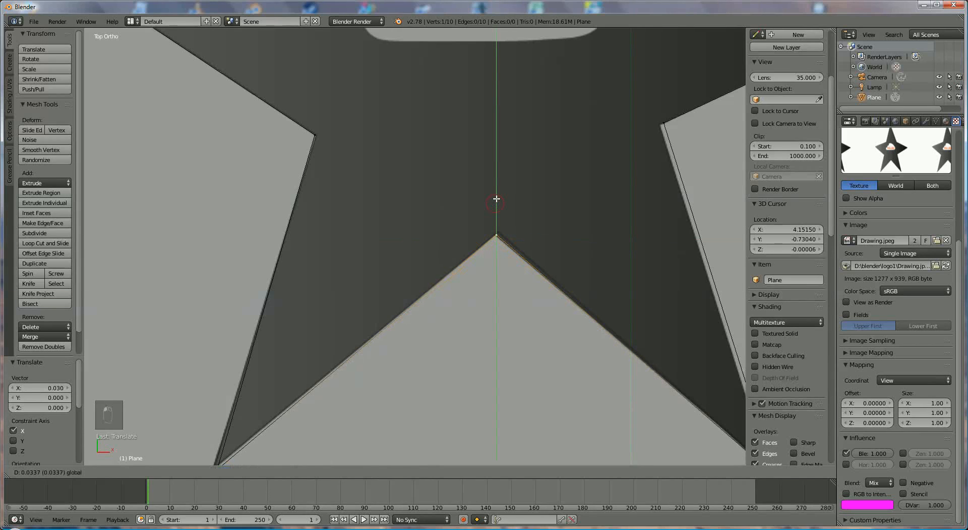
click(496, 200)
Shift the lower-left tip vertex along X onto the end of the star's lower-left leg.
scroll(248, 435, down, 2)
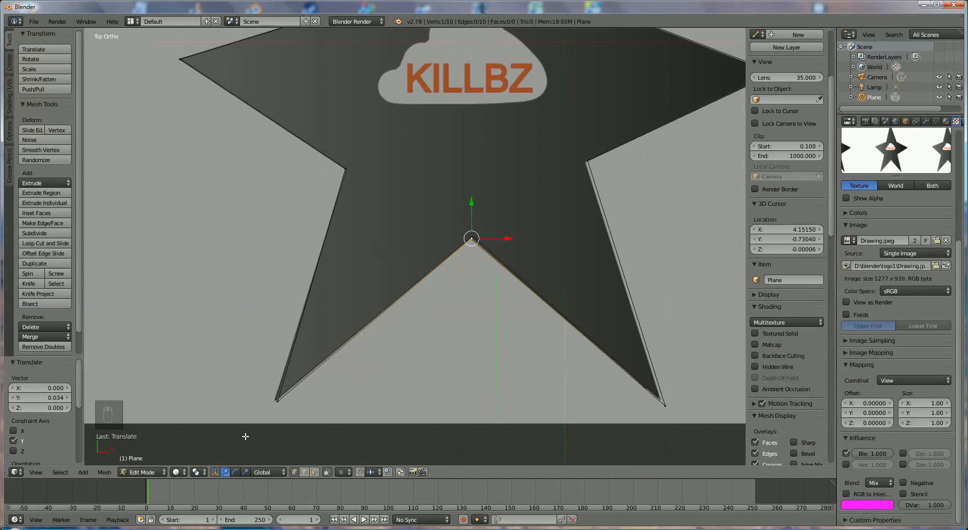
right_click(275, 402)
key(g)
key(x)
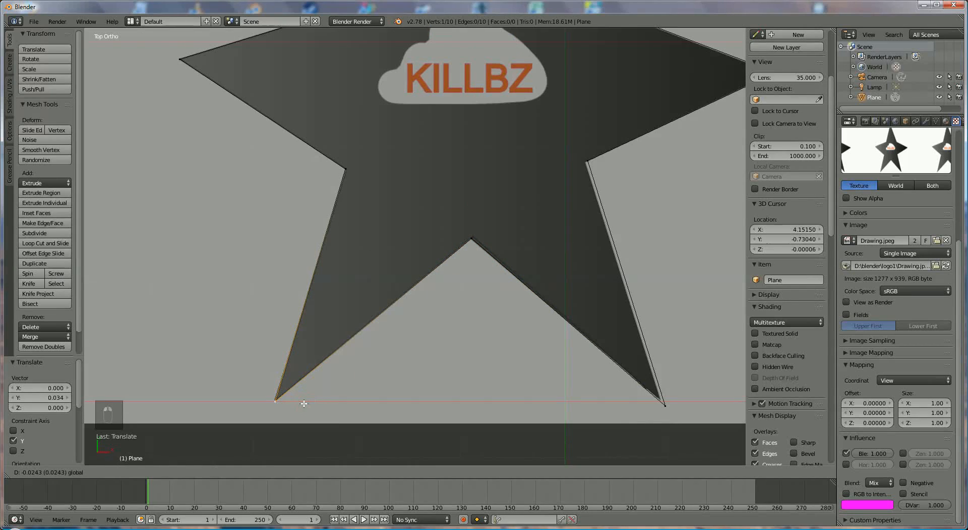
click(351, 402)
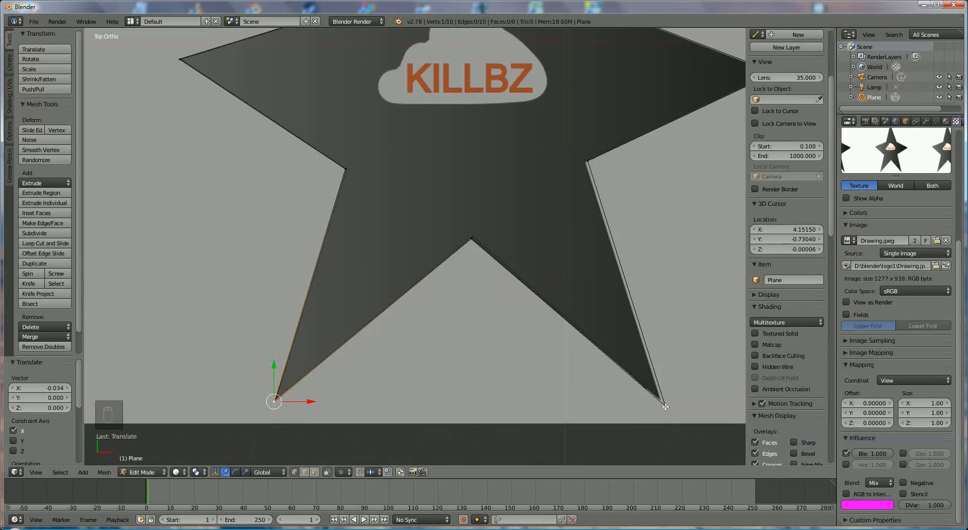
Move the lower-right tip vertex along Y and X onto the end of the star's lower-right leg.
right_click(668, 406)
key(g)
key(y)
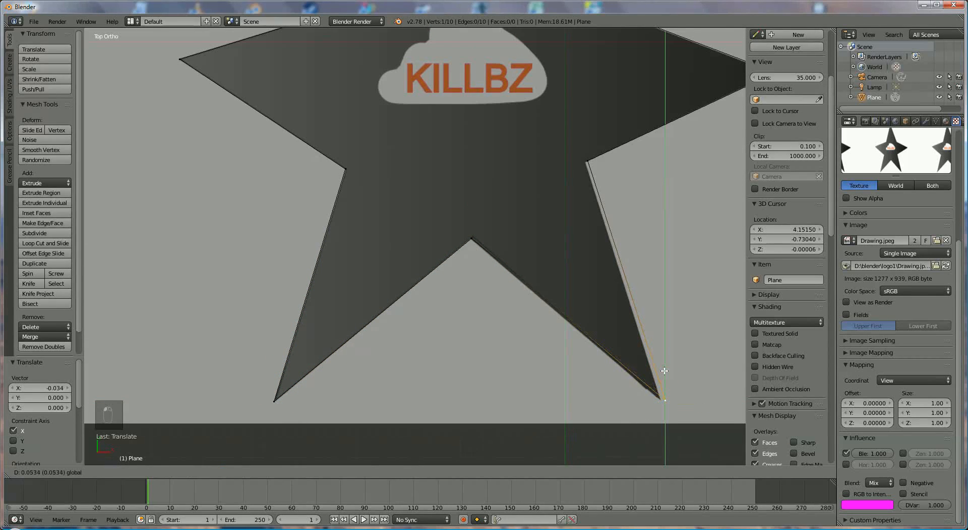
click(665, 371)
key(g)
key(x)
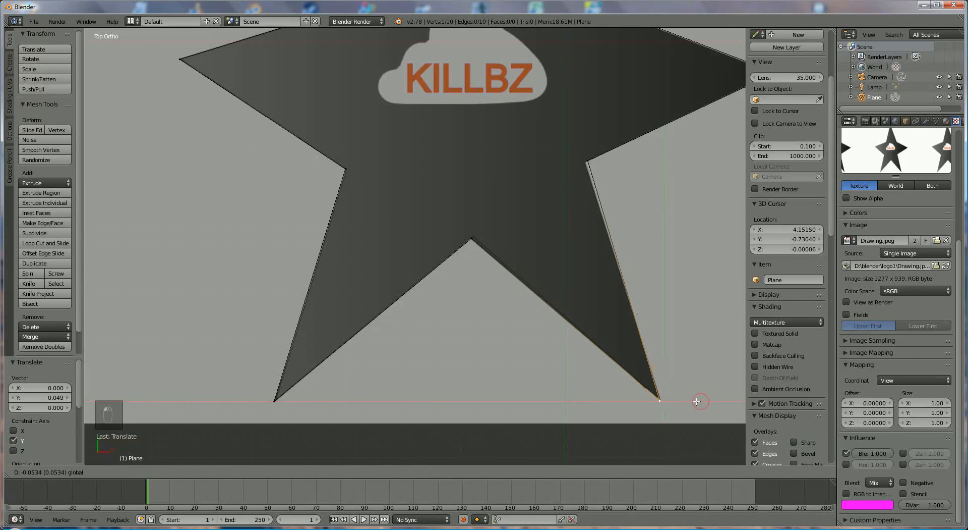
click(698, 401)
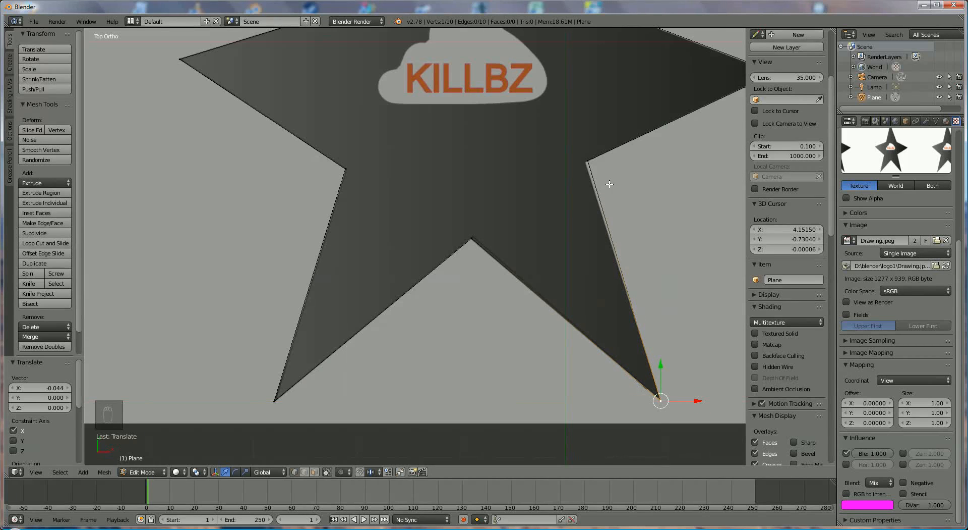
Correct the lower-right inner corner vertex along Y and X to match the star's corner.
right_click(589, 160)
key(g)
key(y)
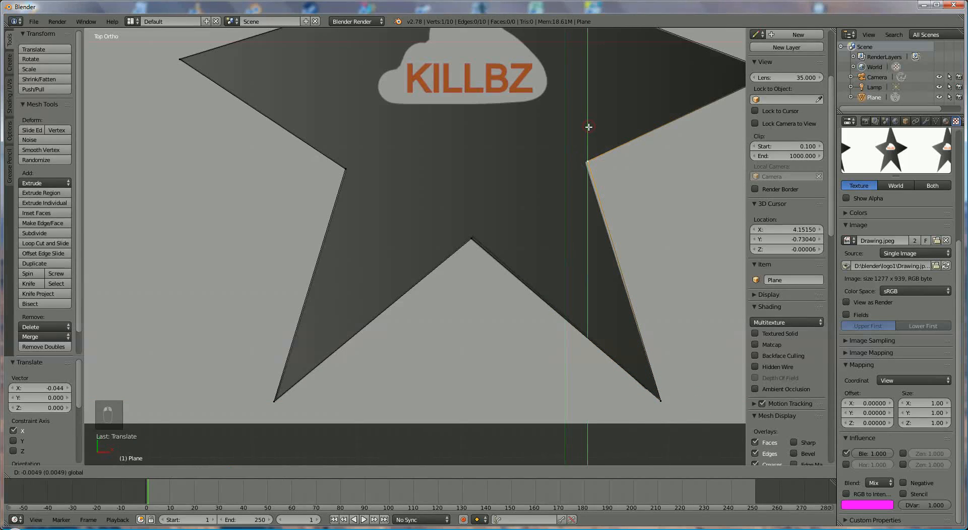
click(589, 127)
drag(625, 161, 623, 162)
Select all vertices of the star outline and fill them with a single face.
shift+middle_drag(676, 193, 661, 299)
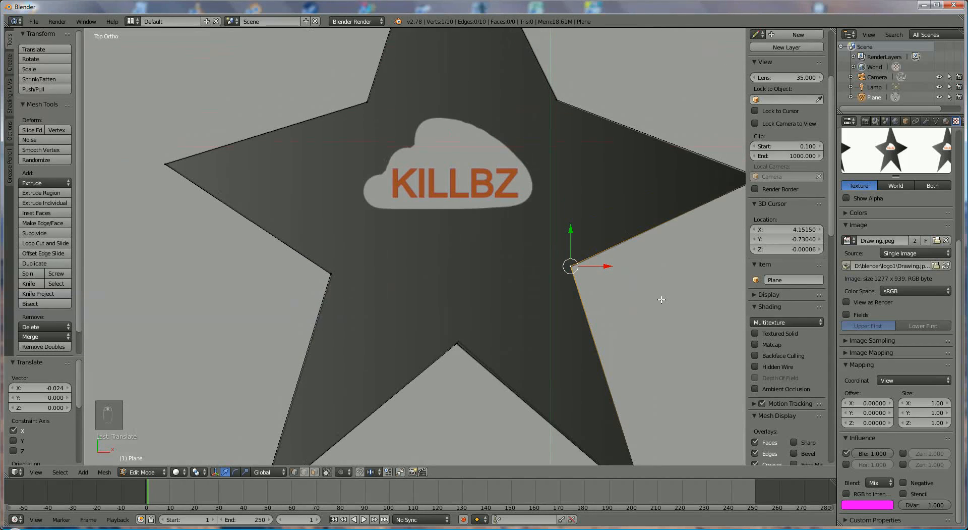
scroll(661, 298, up, 2)
scroll(661, 298, down, 1)
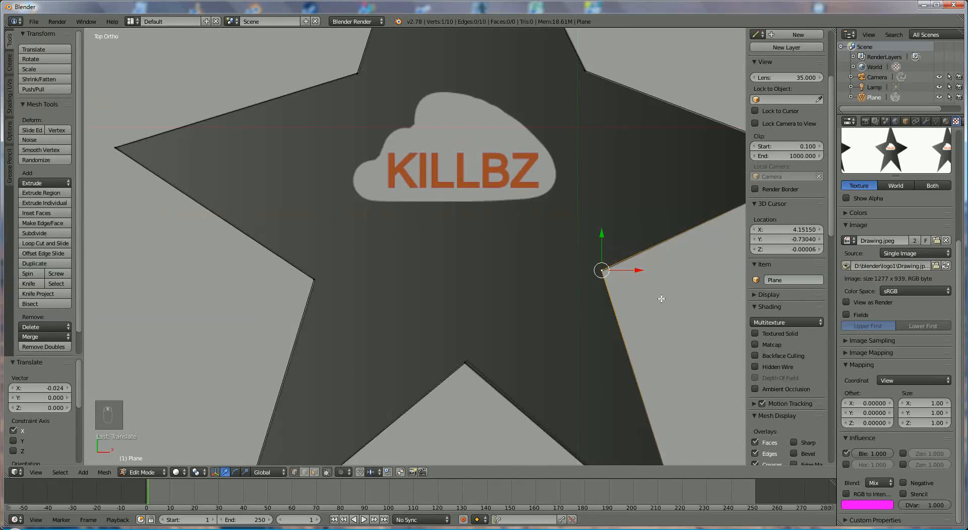
scroll(661, 298, down, 4)
scroll(659, 297, up, 1)
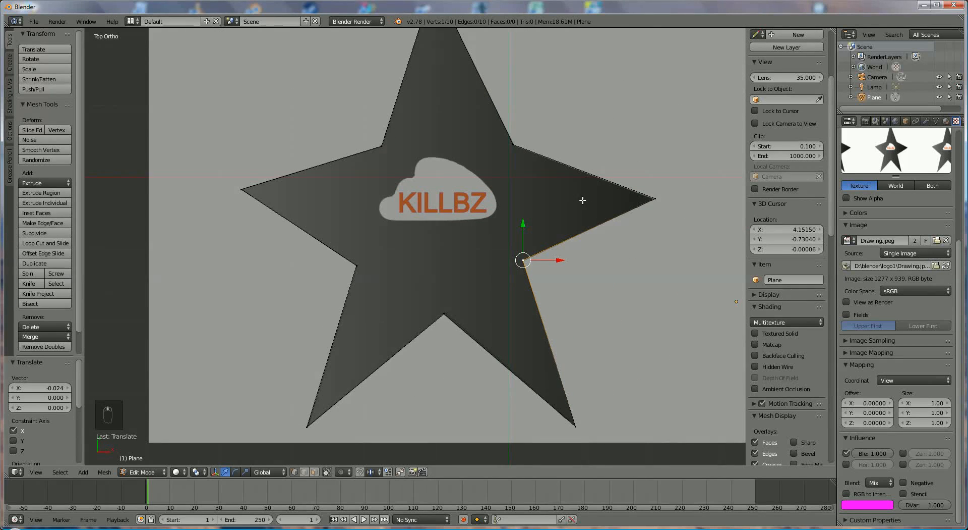
shift+middle_drag(584, 200, 581, 253)
scroll(583, 254, down, 1)
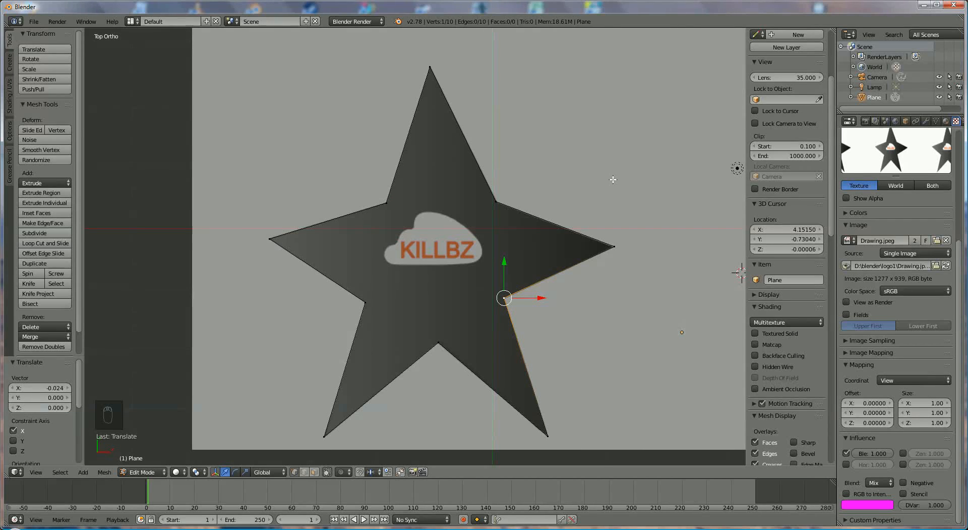
key(a)
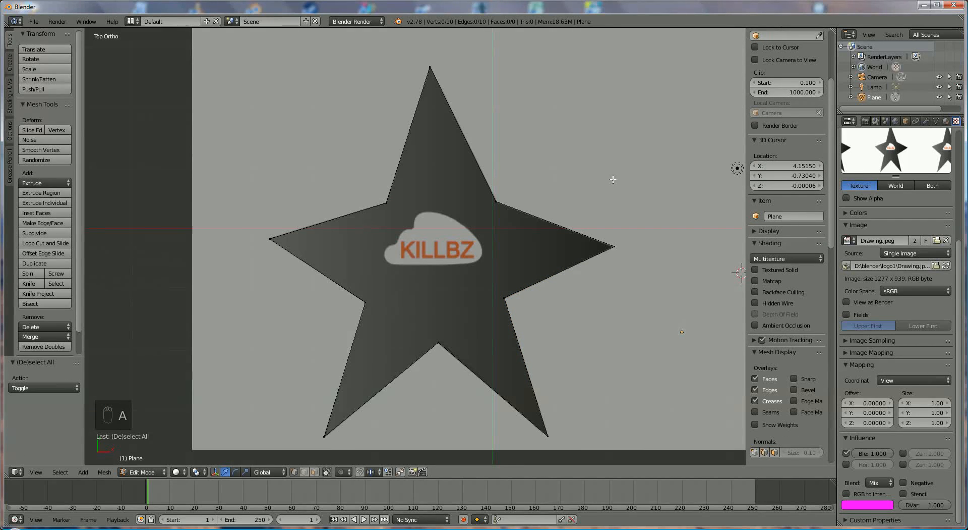
key(a)
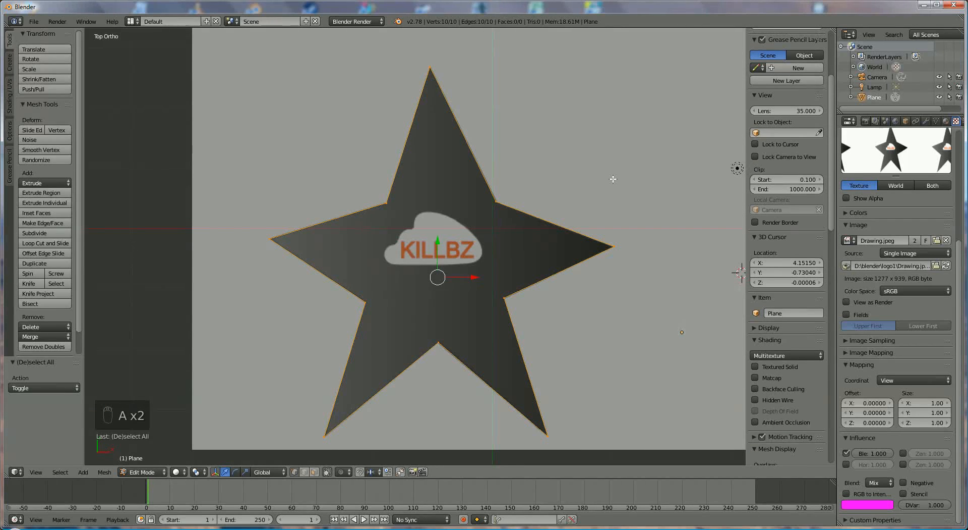
key(f)
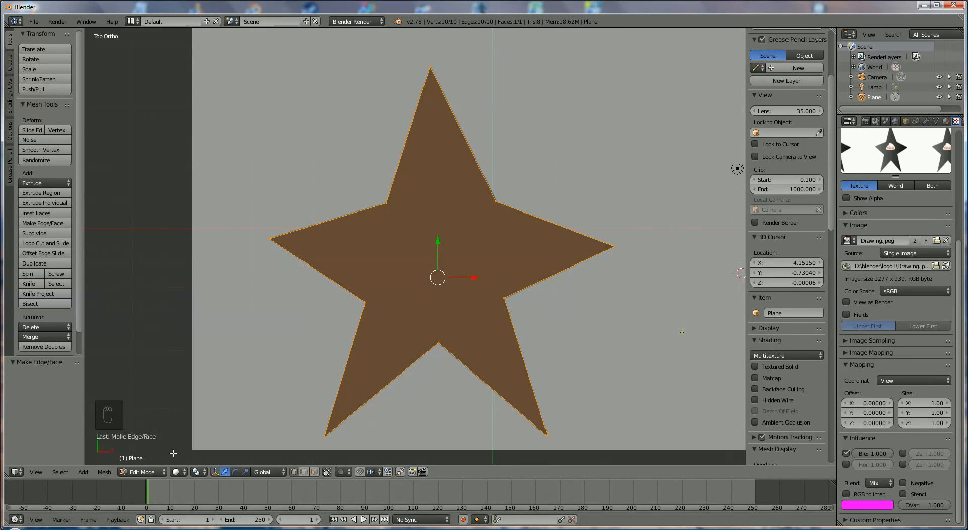
Return the plane to Object Mode and hide it in the viewport.
click(145, 473)
click(146, 463)
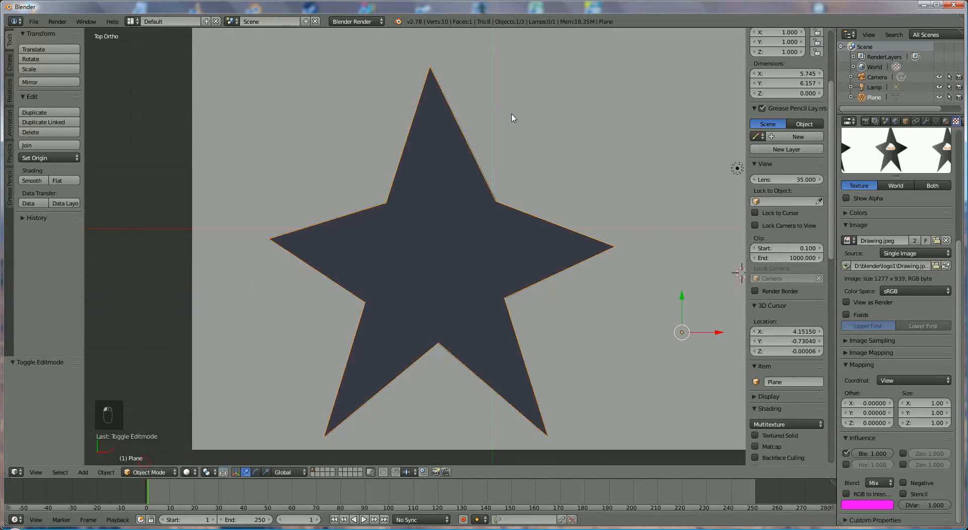
click(940, 97)
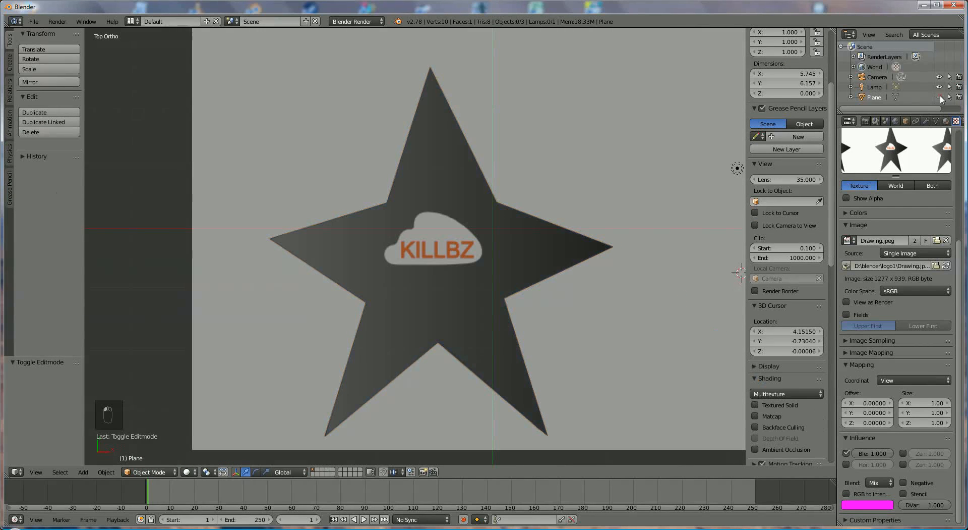
Rename the Plane object as logo.
double_click(877, 97)
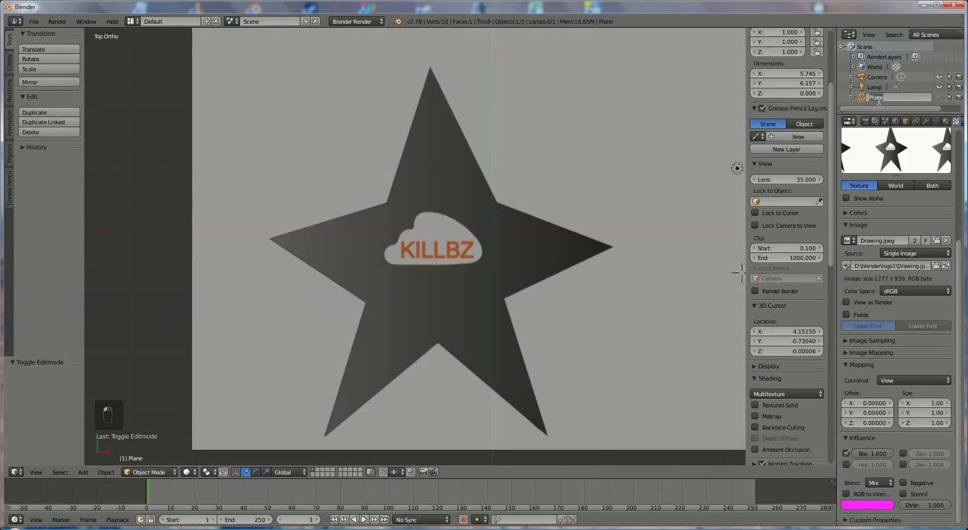
text(logo)
key(Return)
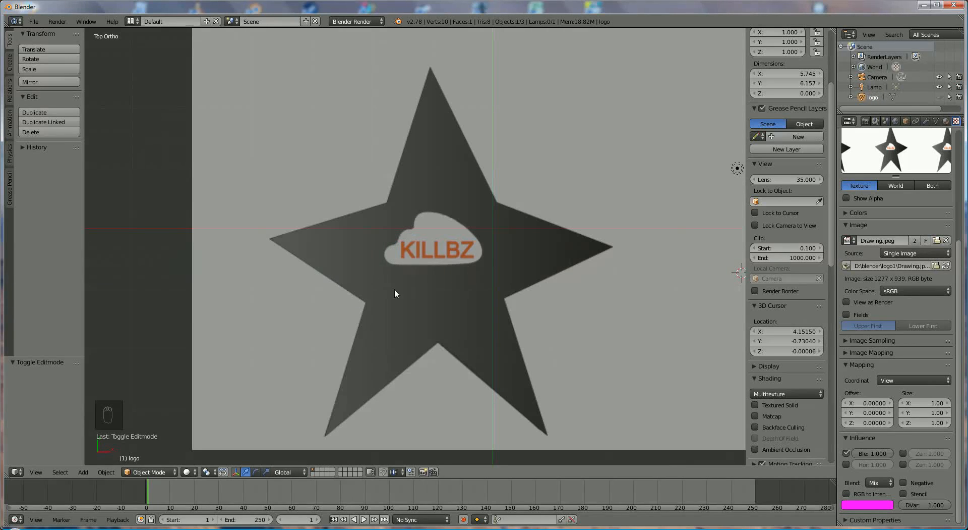
Add a Bezier curve to the scene and set its shape to 2D.
click(83, 472)
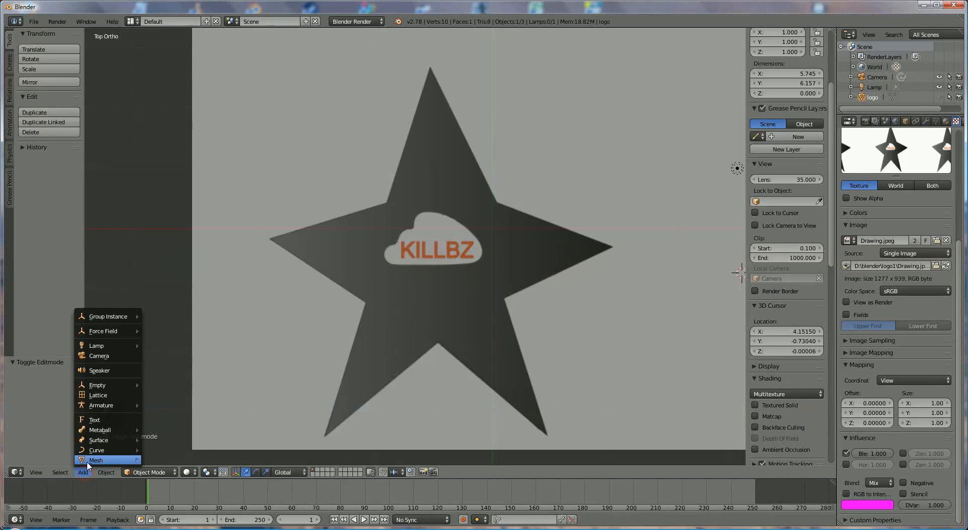
mouse_move(115, 450)
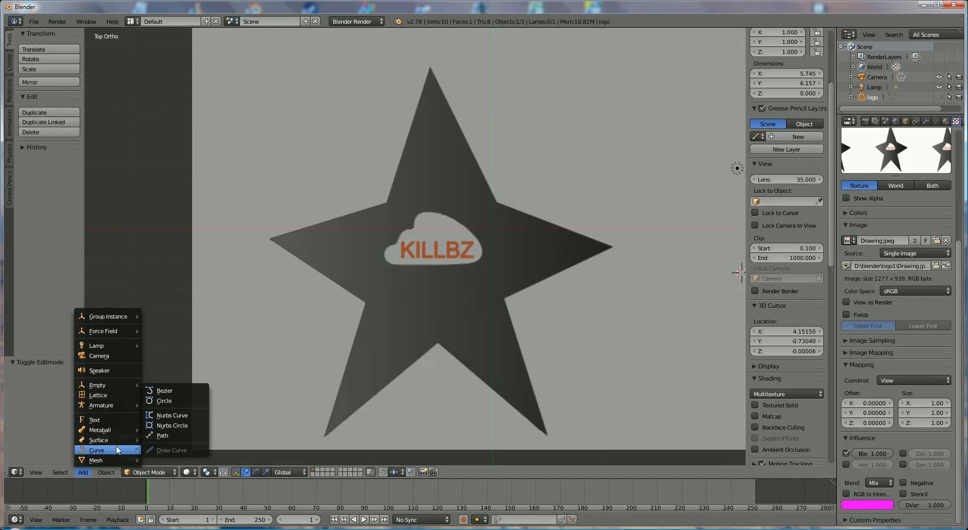
click(165, 391)
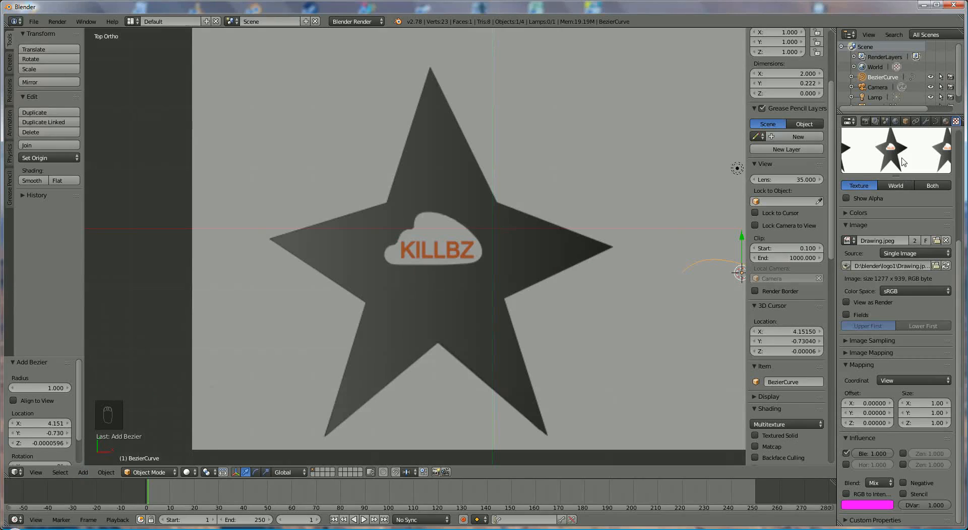
click(936, 121)
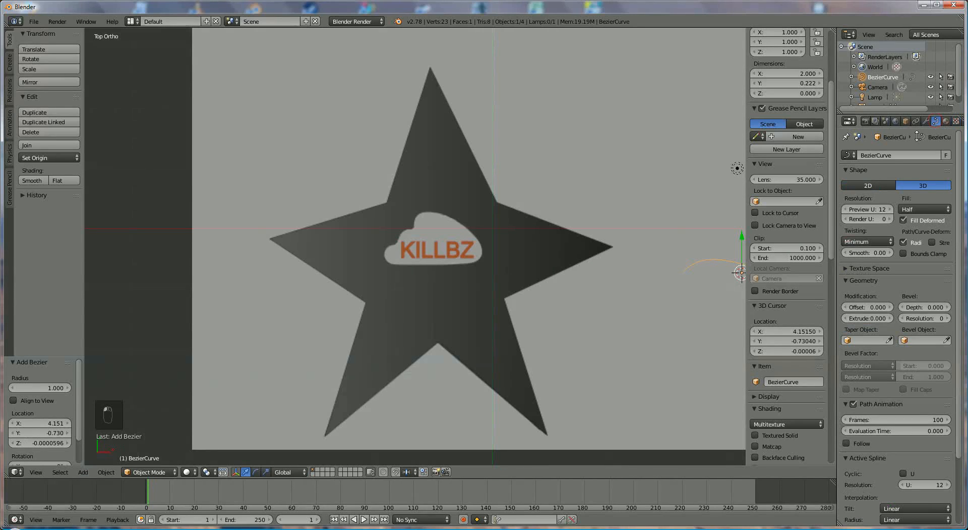
click(877, 183)
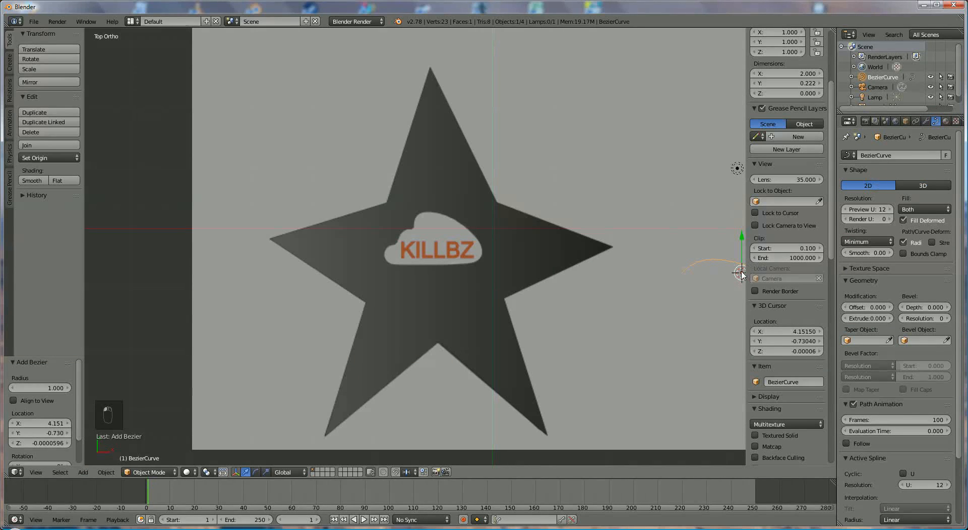
Move the Bezier curve along X and Y onto the cloud in the middle of the star.
scroll(654, 324, down, 2)
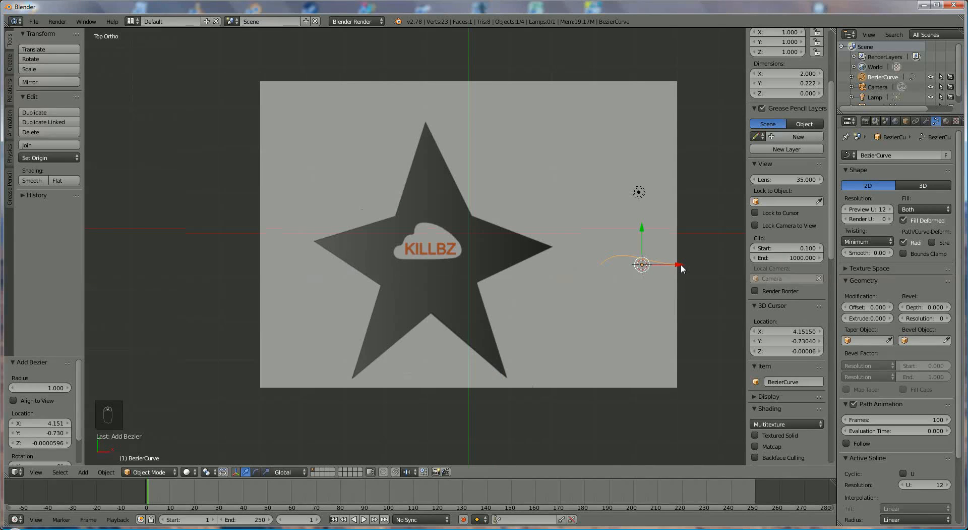
drag(682, 269, 460, 212)
scroll(468, 277, up, 5)
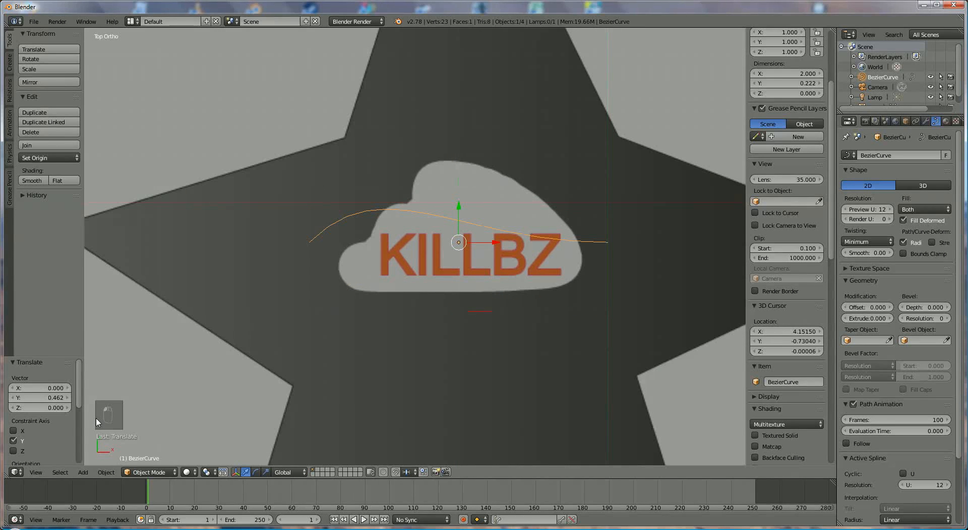
In Edit Mode, shorten both handles of the curve's right end point along X to short stubs.
click(149, 472)
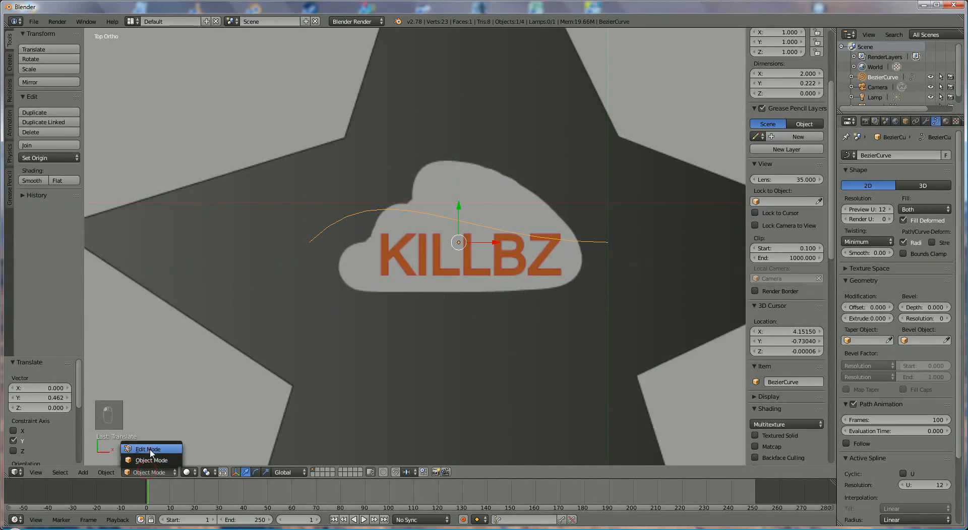
click(148, 448)
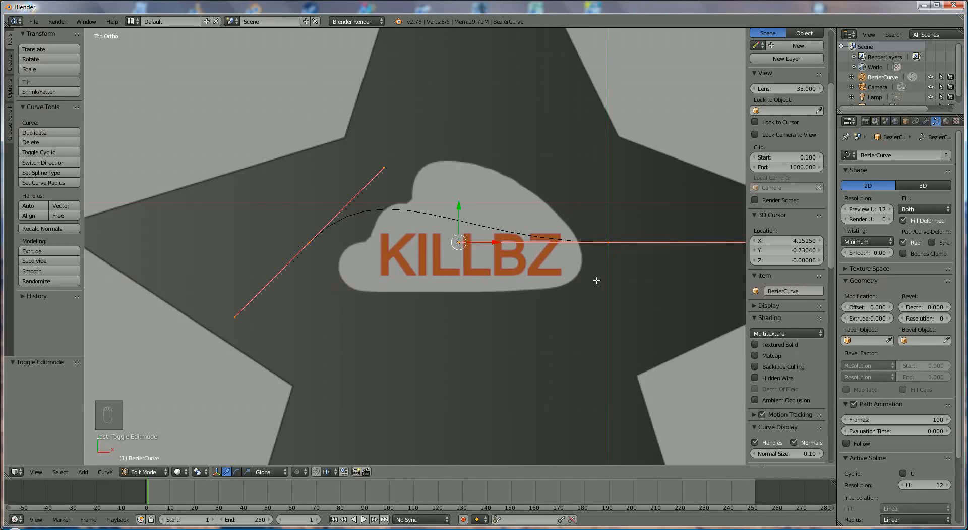
scroll(597, 280, down, 1)
right_click(706, 242)
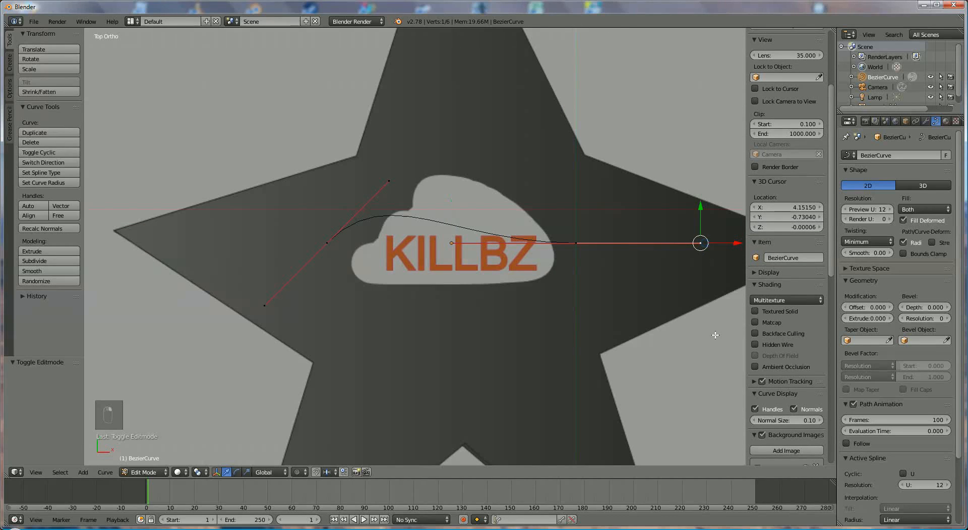
drag(740, 247, 631, 249)
right_click(449, 244)
drag(489, 243, 588, 246)
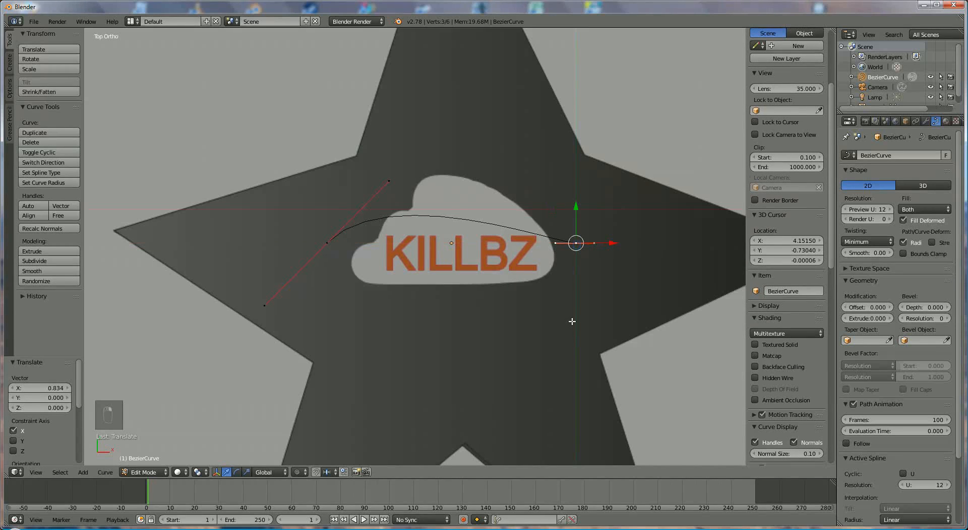
Shorten both handles of the curve's left end point along their own direction using the Normal transform orientation.
right_click(327, 243)
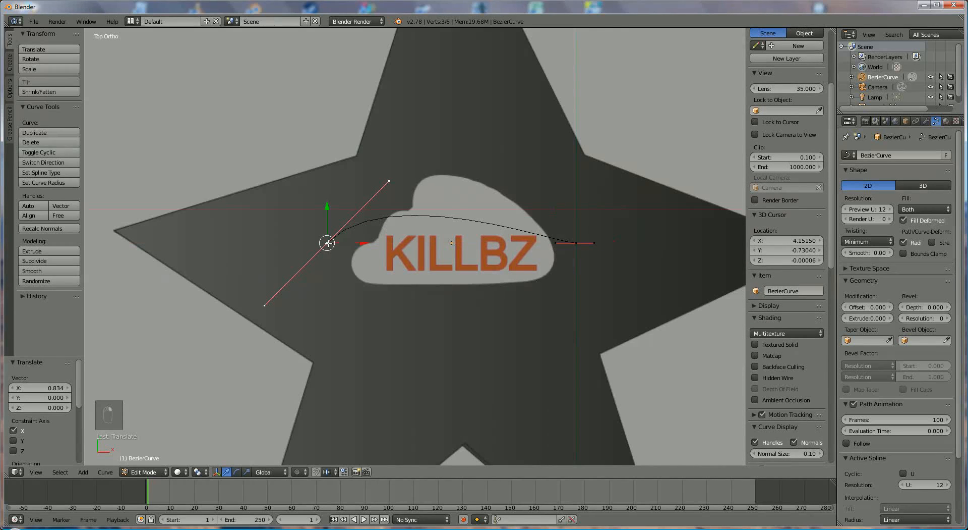
right_click(578, 238)
right_click(330, 243)
right_click(266, 306)
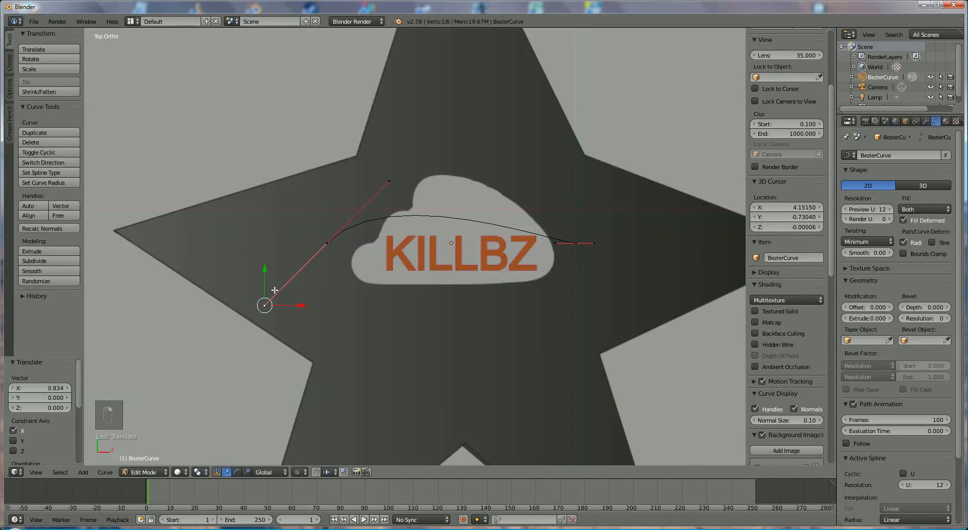
click(272, 470)
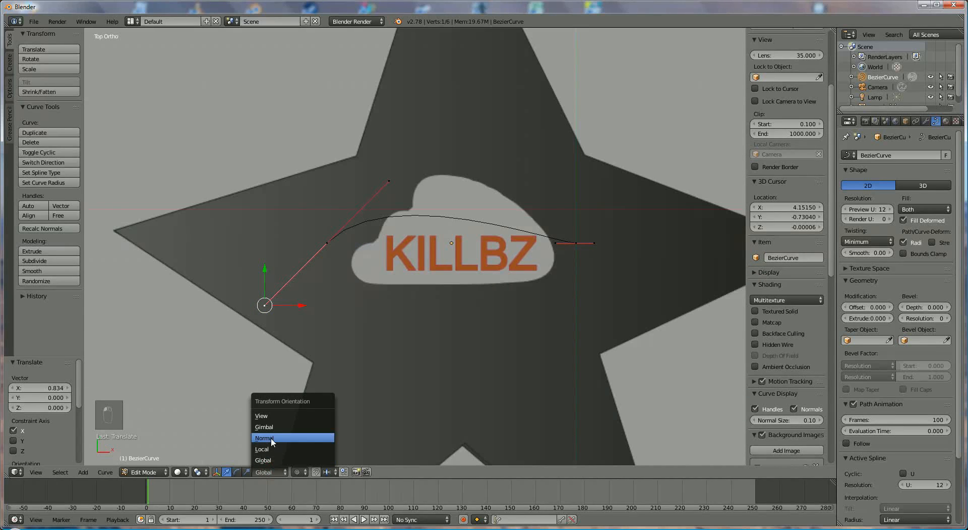
click(271, 438)
drag(246, 329, 297, 285)
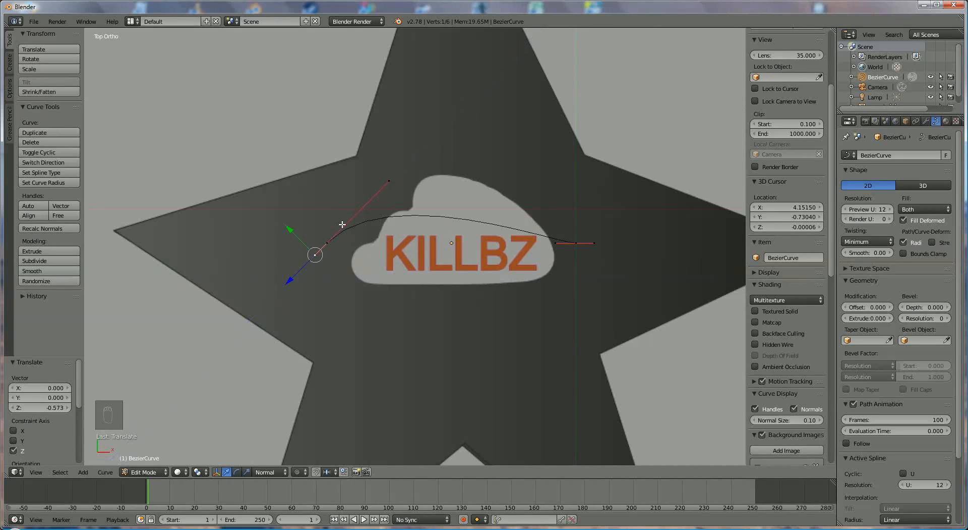
right_click(386, 184)
drag(363, 207, 317, 258)
right_click(324, 245)
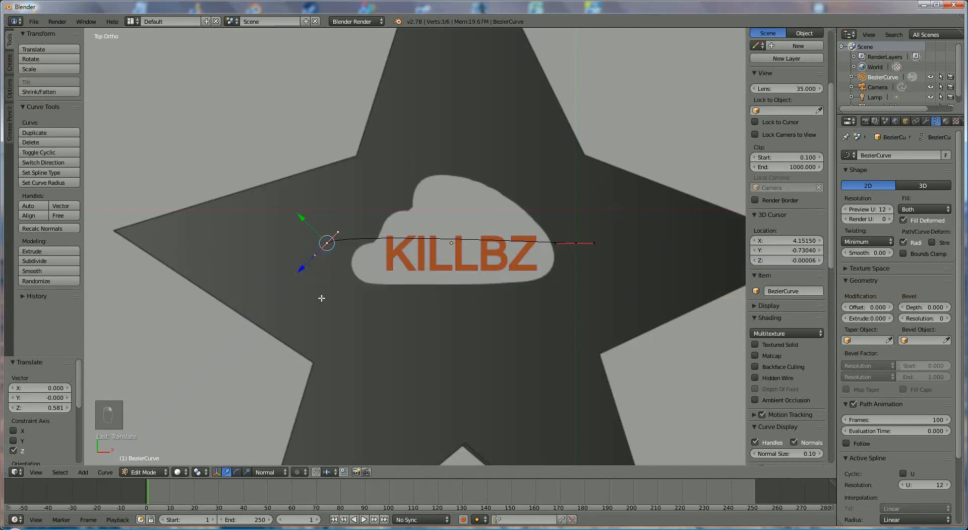
Move the left end point onto the upper-left edge of the cloud's highest bump, using the Global transform orientation.
drag(303, 216, 332, 207)
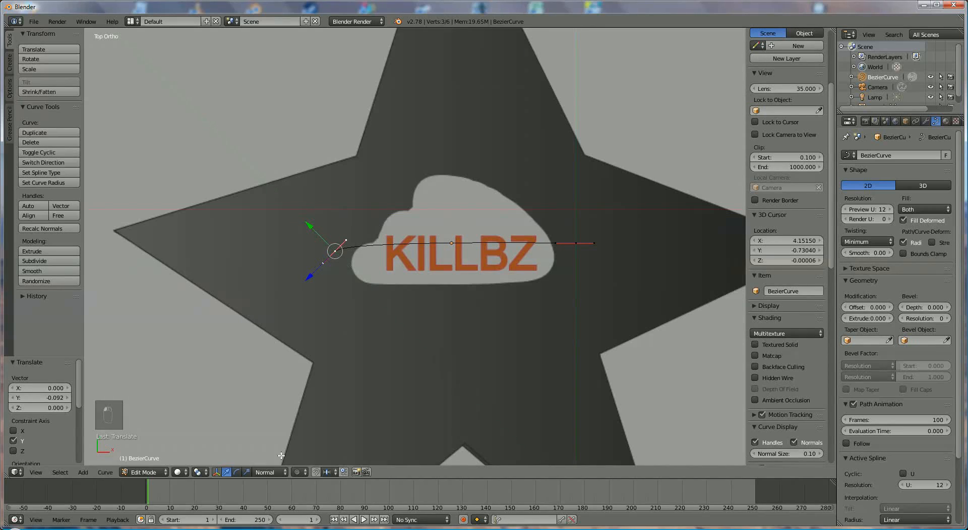
click(269, 472)
click(264, 459)
drag(334, 220, 334, 160)
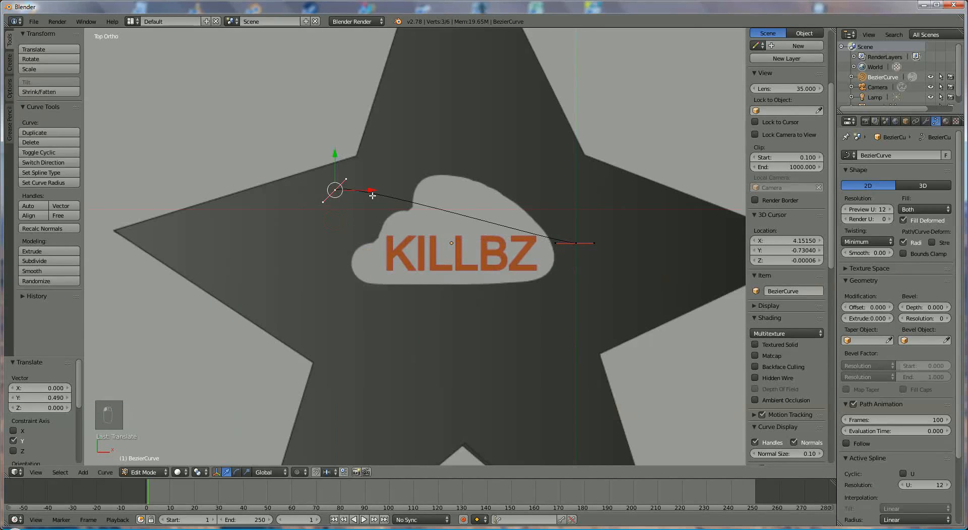
drag(371, 190, 419, 142)
drag(446, 174, 459, 146)
scroll(463, 213, up, 1)
scroll(462, 214, up, 1)
drag(429, 107, 428, 112)
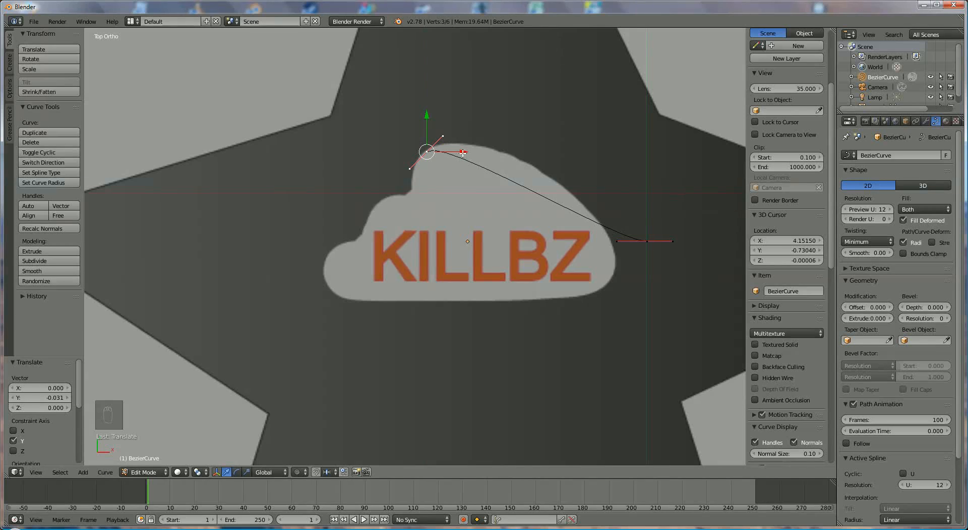
drag(463, 153, 459, 151)
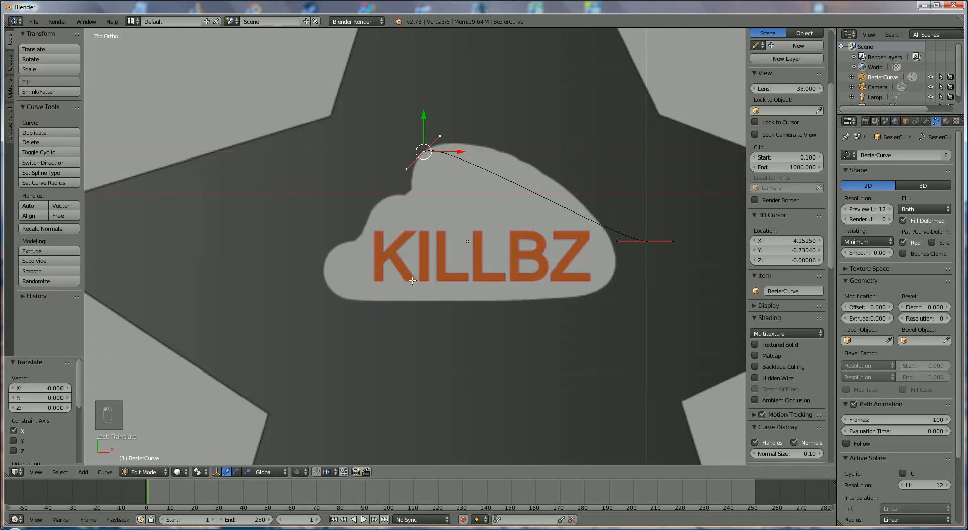
Move the right end point onto the cloud's upper-right slope and rotate it about 37° to follow the edge.
right_click(649, 242)
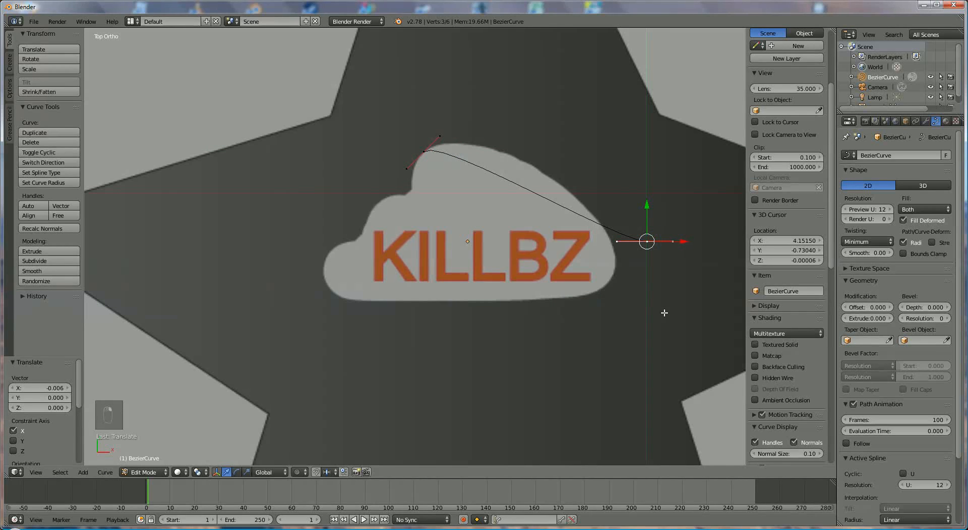
drag(650, 206, 631, 147)
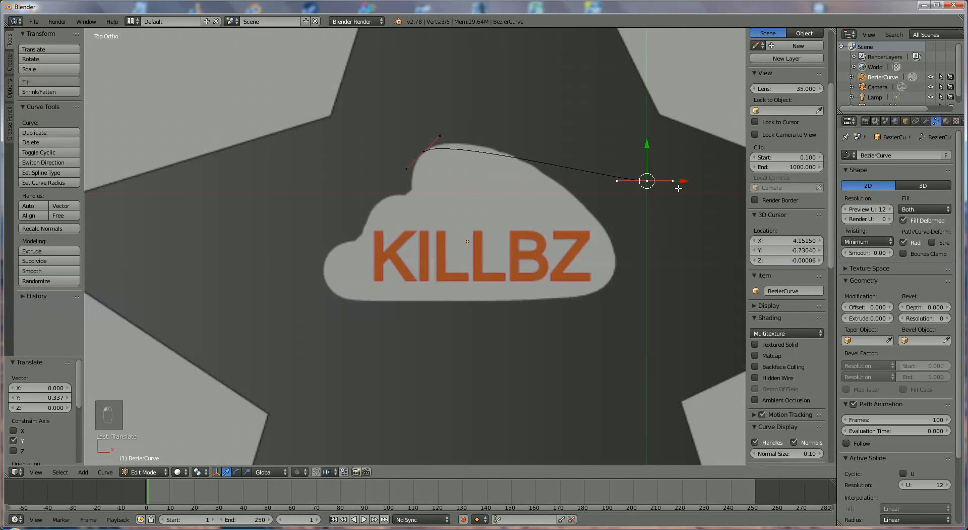
drag(680, 183, 552, 147)
click(570, 171)
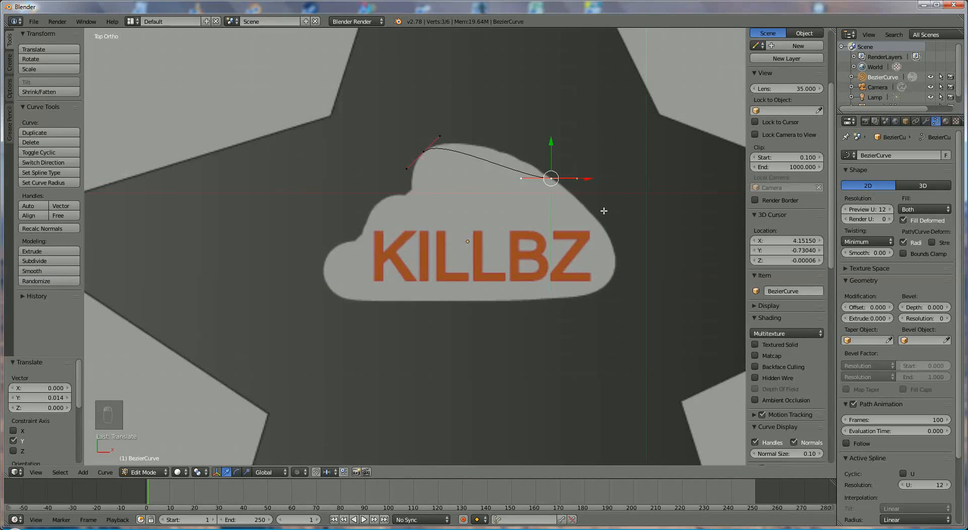
key(r)
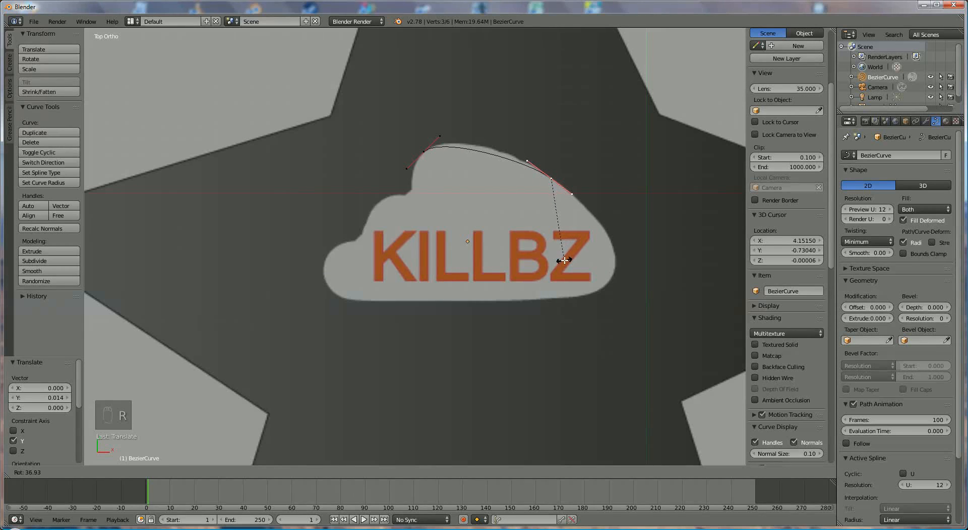
click(565, 259)
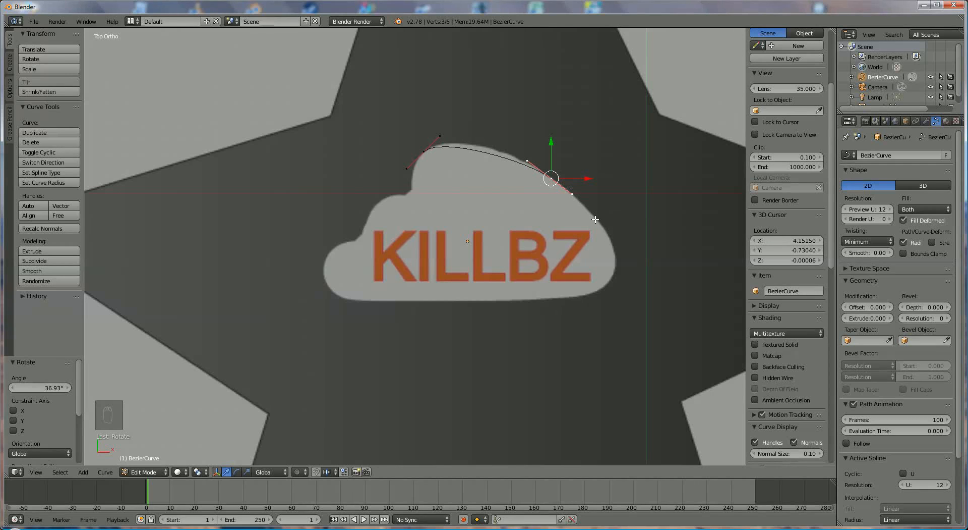
Extend the curve clockwise with seven control points around the cloud outline, ending at the notch below the highest bump.
ctrl+click(617, 261)
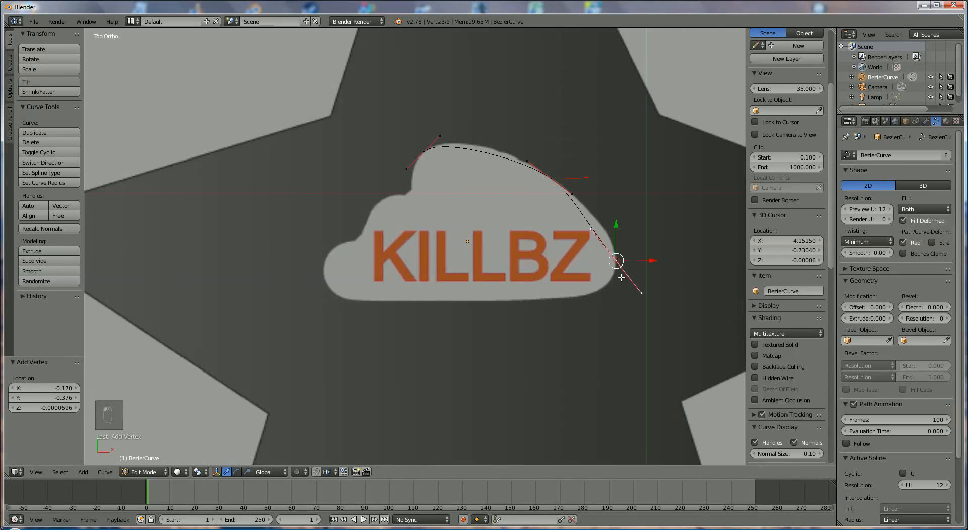
ctrl+click(590, 296)
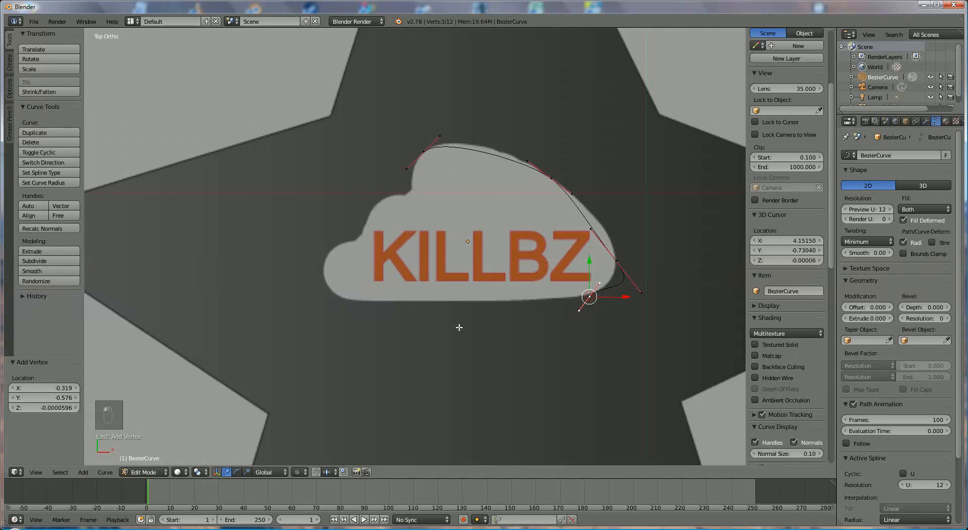
ctrl+click(361, 301)
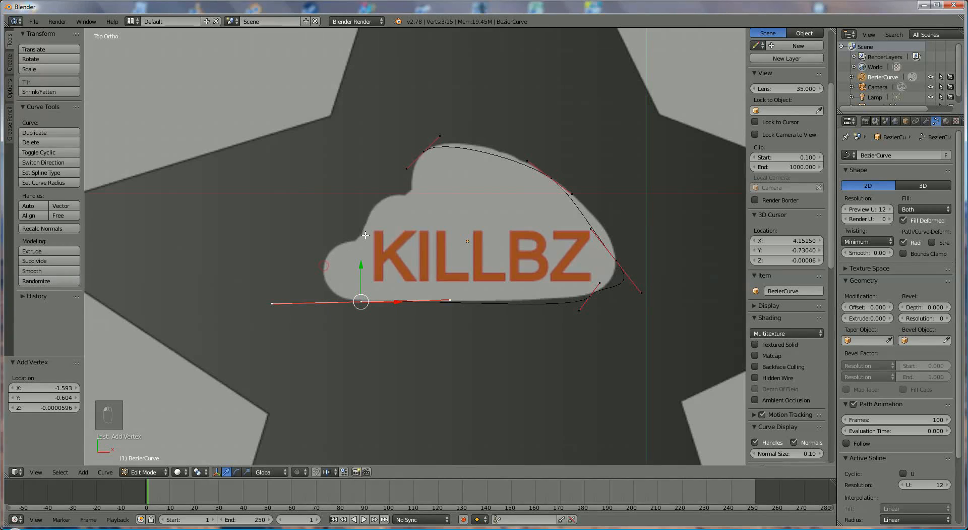
ctrl+click(324, 260)
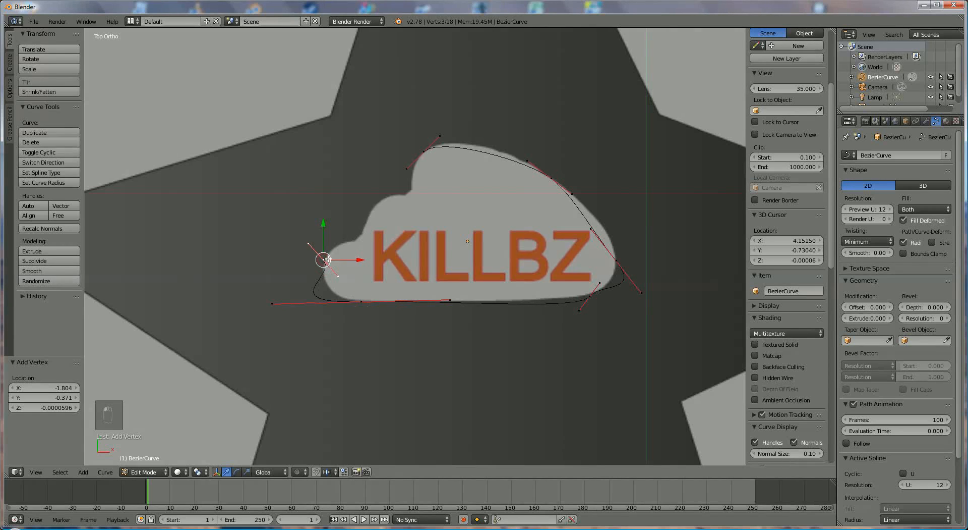
ctrl+click(360, 238)
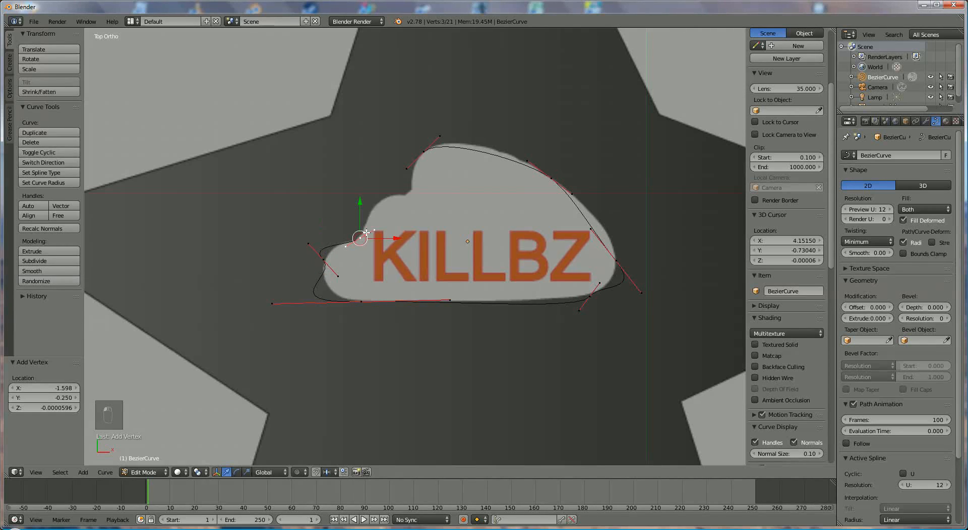
ctrl+click(379, 203)
ctrl+click(411, 194)
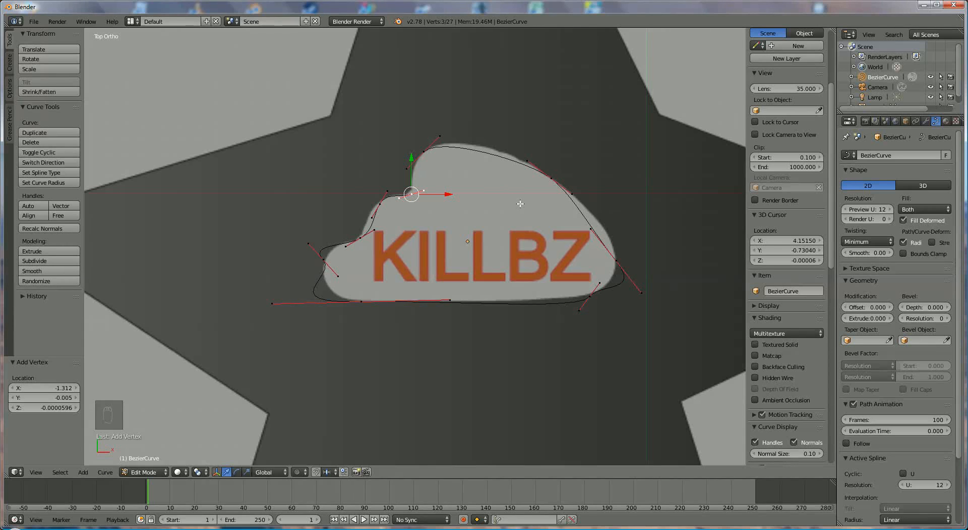
Using the Normal orientation, lengthen the upper-right slope point's upper handle by about 0.146 and the highest bump point's upper handle by about 0.022.
scroll(496, 218, up, 3)
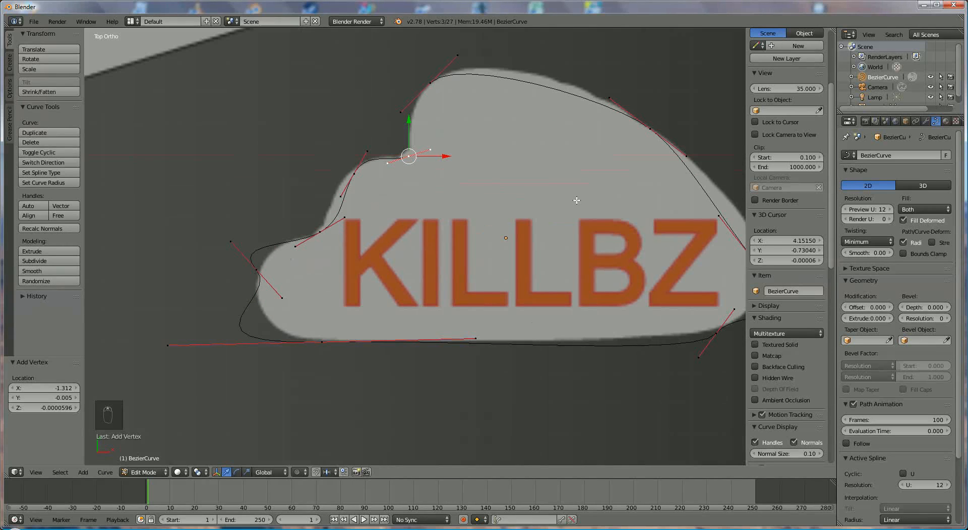
shift+middle_drag(555, 167, 463, 260)
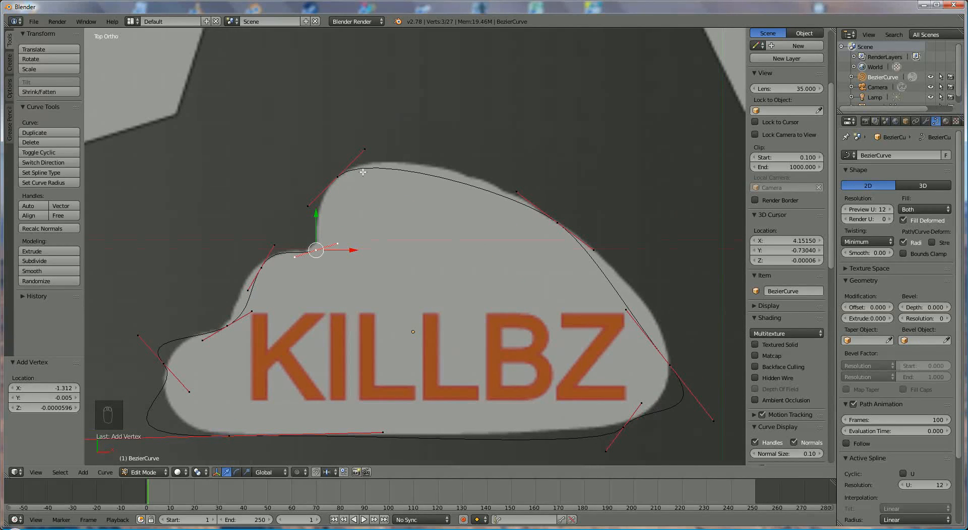
right_click(556, 222)
right_click(518, 192)
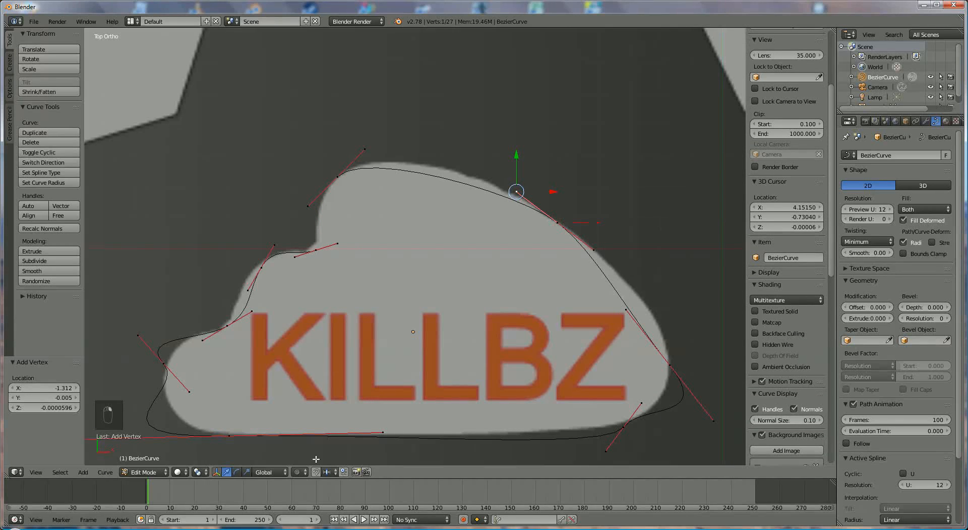
click(272, 472)
click(264, 437)
drag(491, 170, 465, 130)
right_click(366, 148)
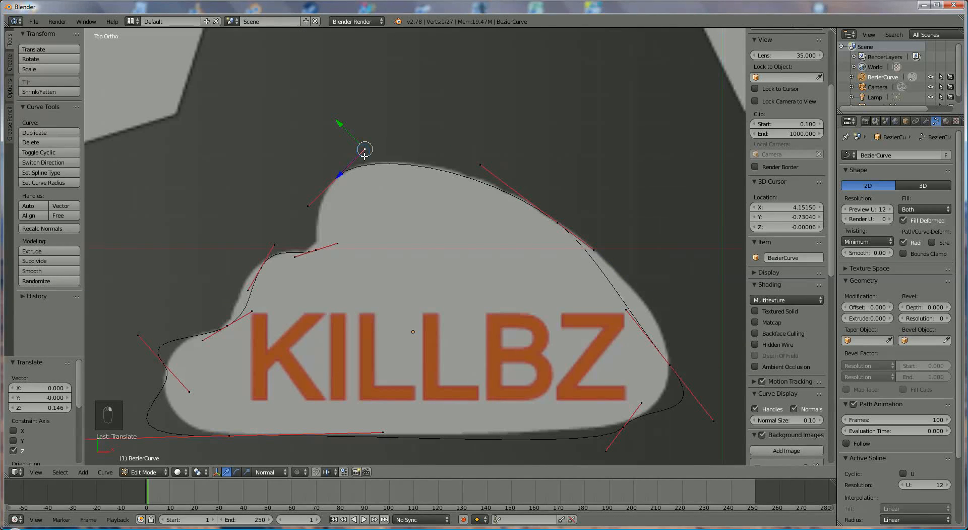
drag(341, 173, 351, 171)
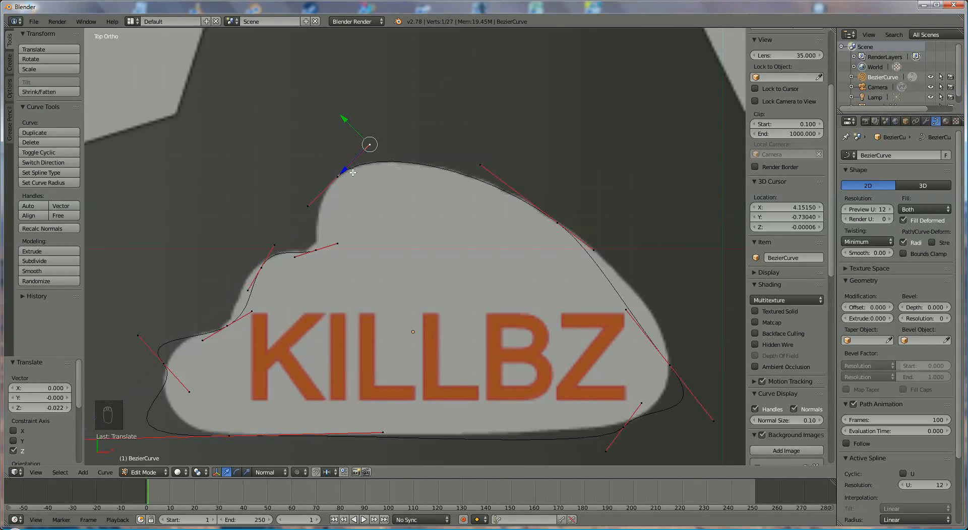
Rotate the curve's far-right control point by about 32° and another 7° so its handles run vertically along the cloud's edge.
right_click(665, 369)
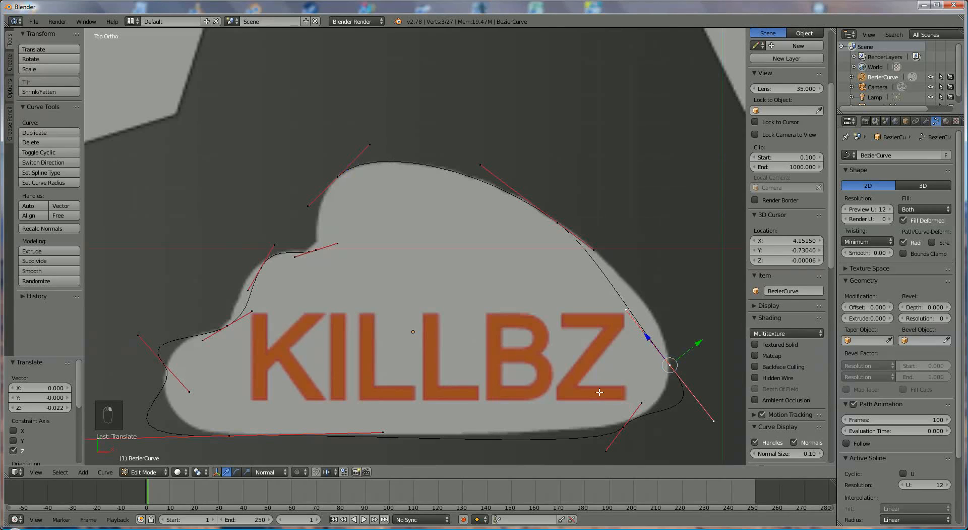
key(r)
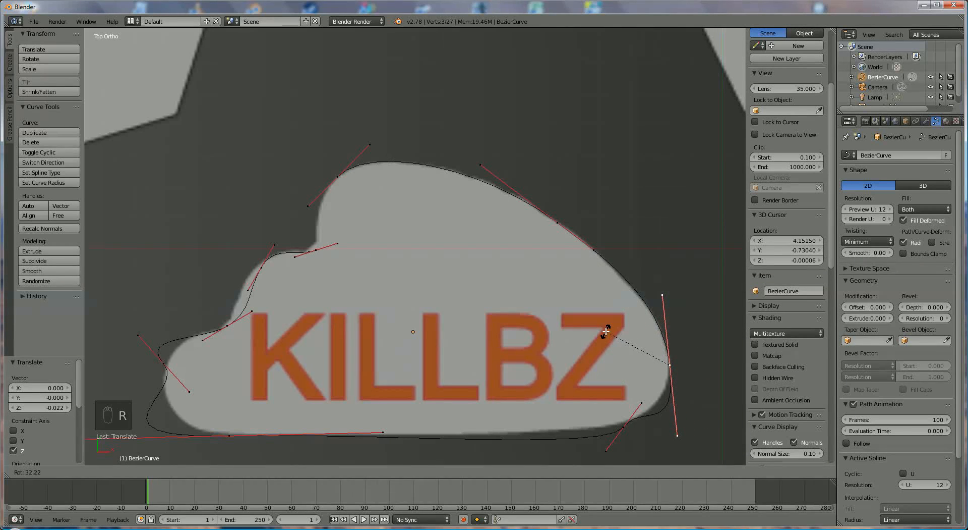
click(607, 332)
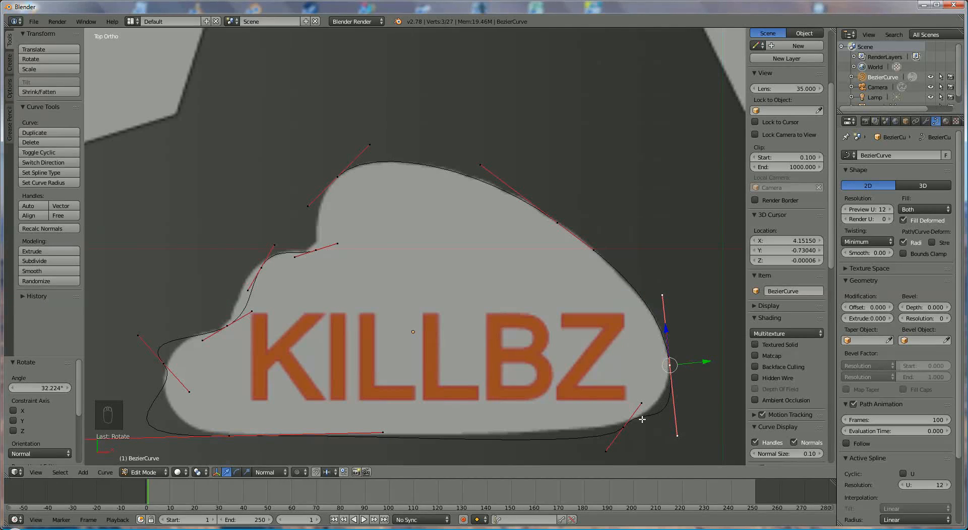
key(r)
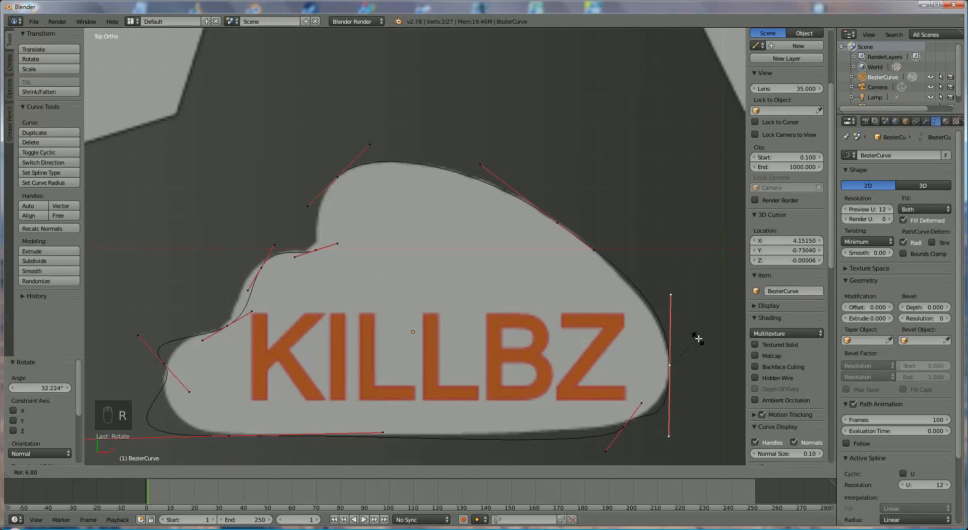
click(677, 315)
Shorten the far-right point's upper handle by about 0.047 and its lower handle by about 0.057 along their own direction.
right_click(670, 295)
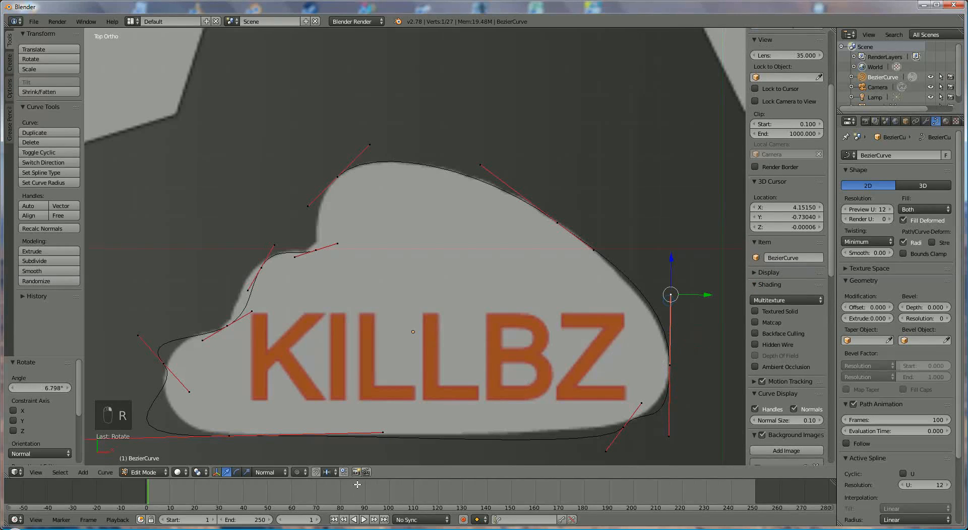
click(269, 472)
drag(671, 257, 671, 271)
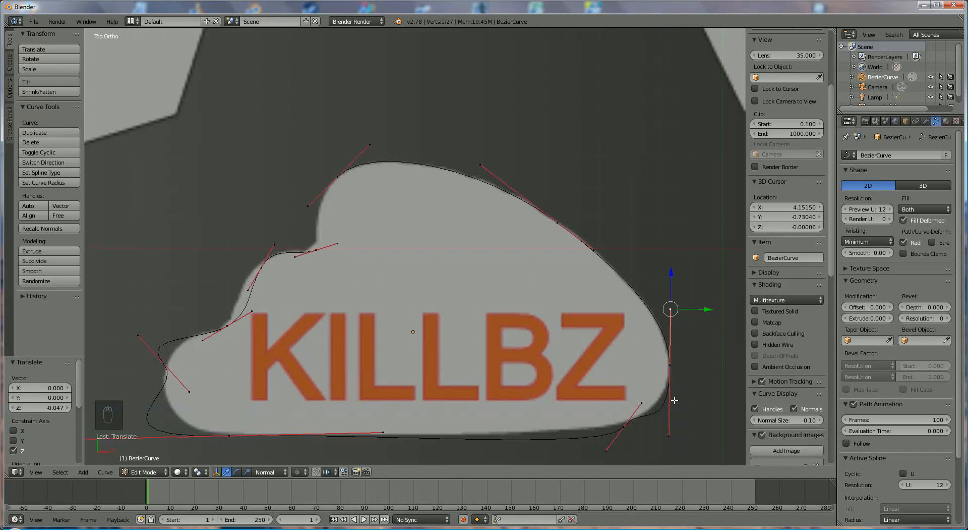
right_click(674, 432)
drag(673, 413, 674, 395)
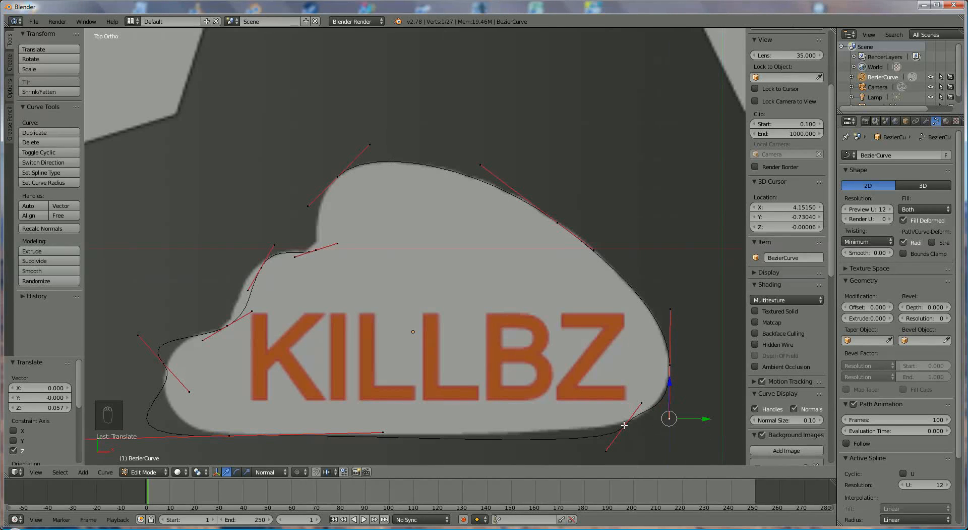
Rotate the lower-right control point about 32° and shift it about 0.005 along its normal Y axis to meet the cloud's edge.
right_click(624, 425)
key(r)
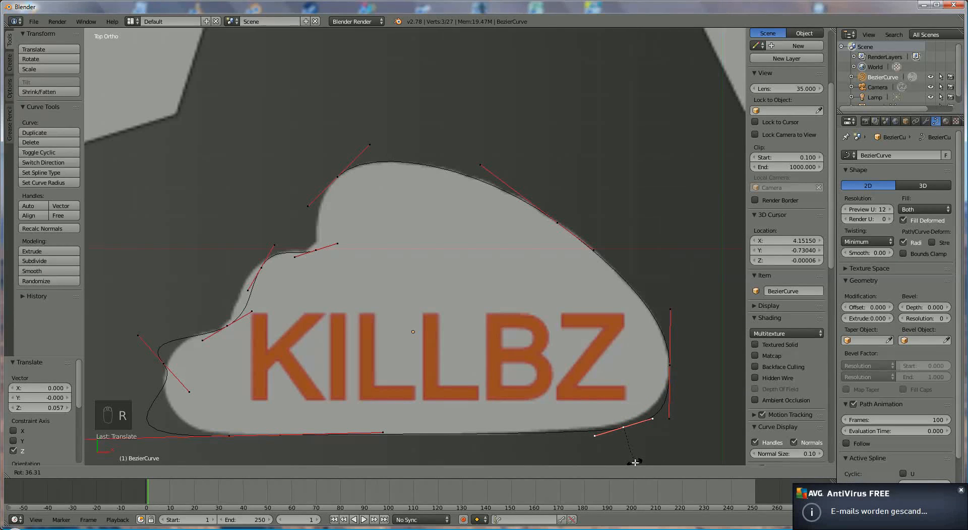
click(638, 461)
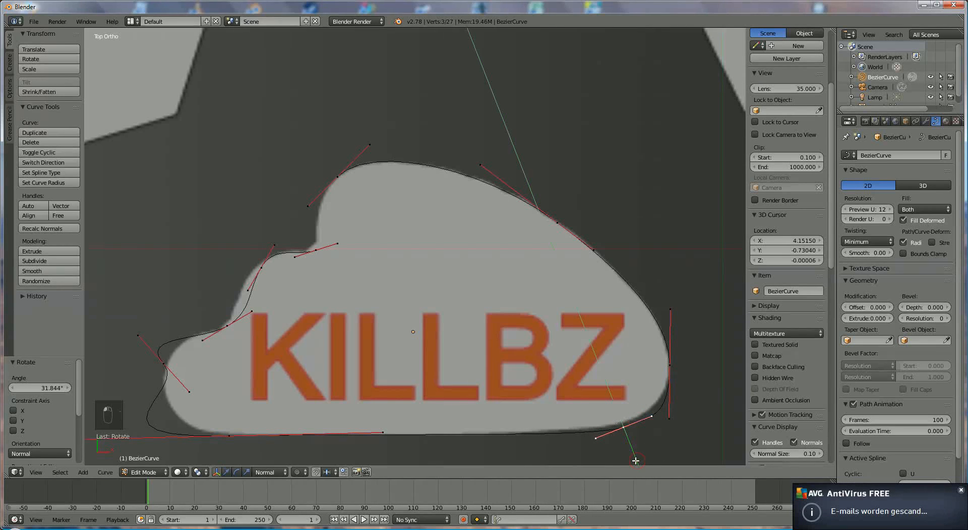
key(g)
key(y)
click(634, 459)
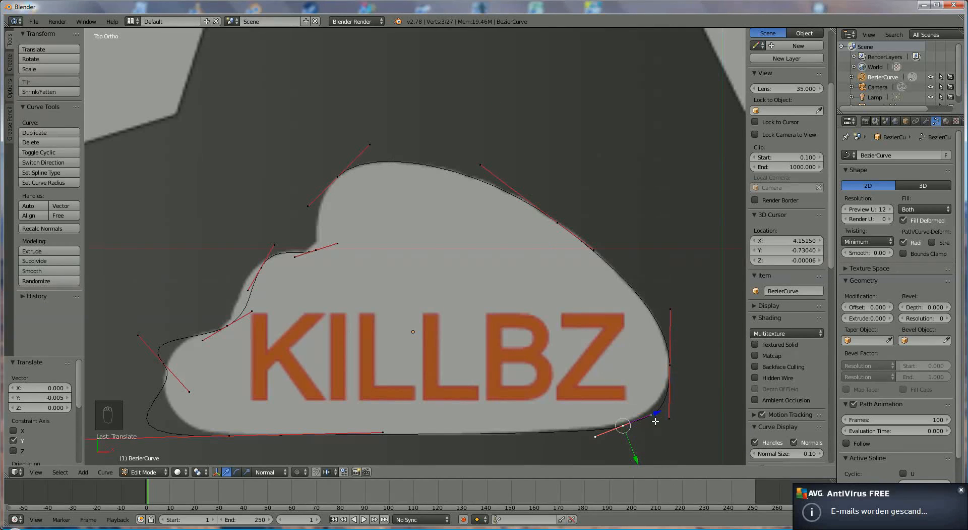
Shorten the lower-right point's upper handle by about 0.075 and the far-right point's lower handle by about 0.024.
right_click(653, 416)
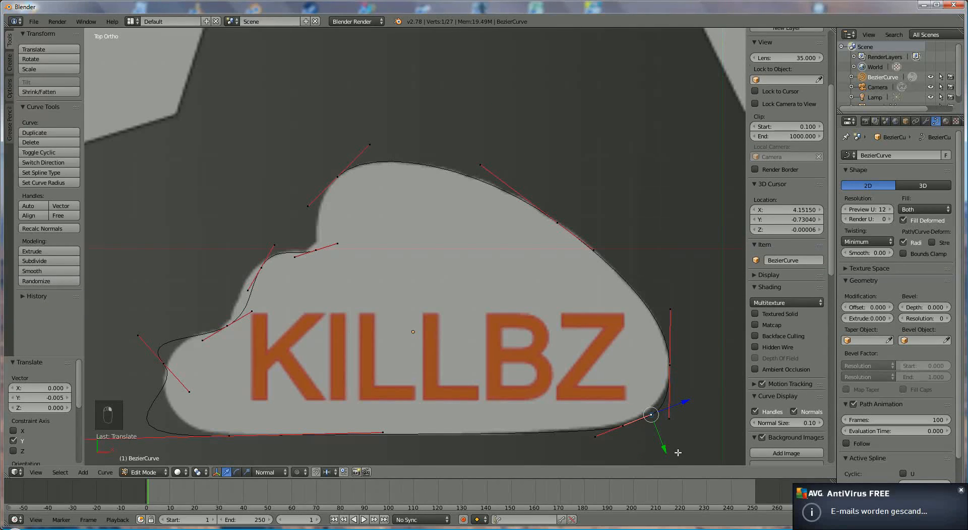
key(g)
key(z)
key(z)
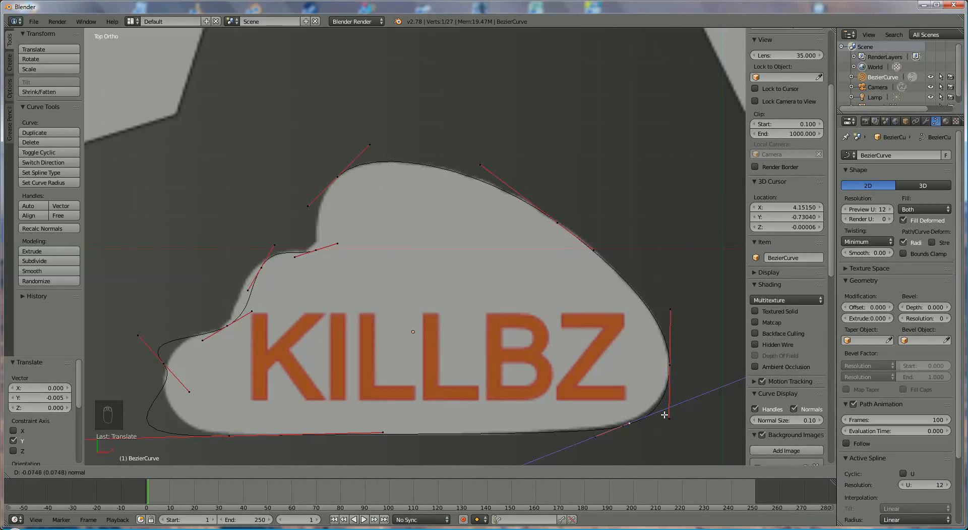
click(664, 414)
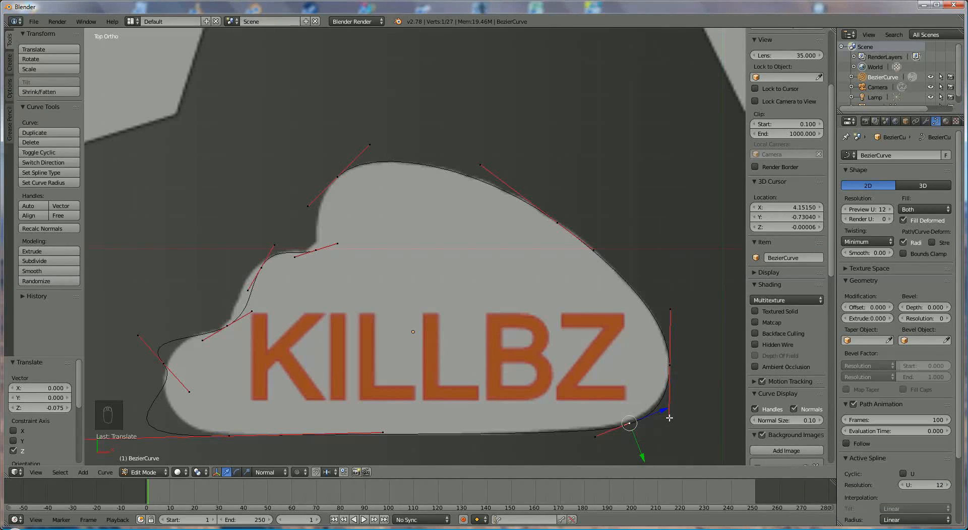
key(g)
key(z)
key(z)
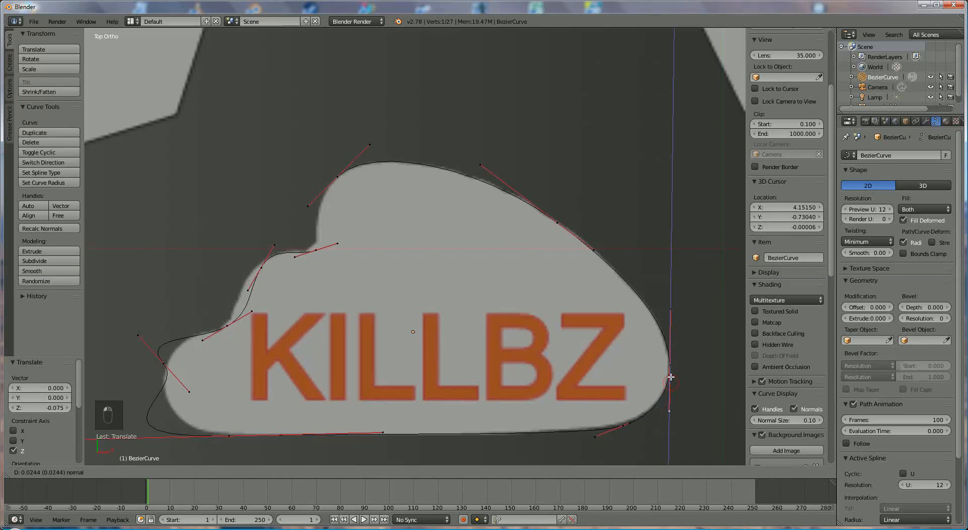
click(670, 377)
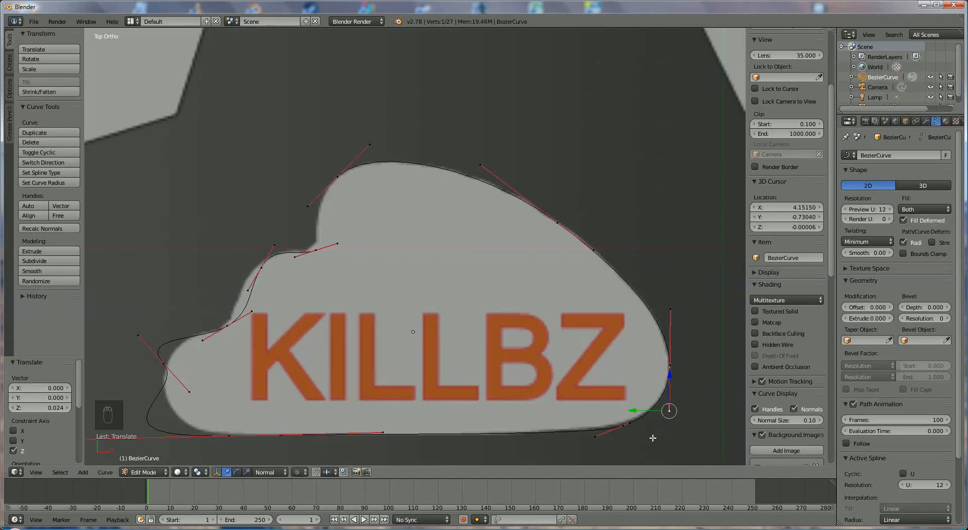
Rotate the lower-right point about 4° and slide it about 0.029 leftward along its own direction.
shift+middle_drag(678, 415, 596, 281)
scroll(619, 301, up, 3)
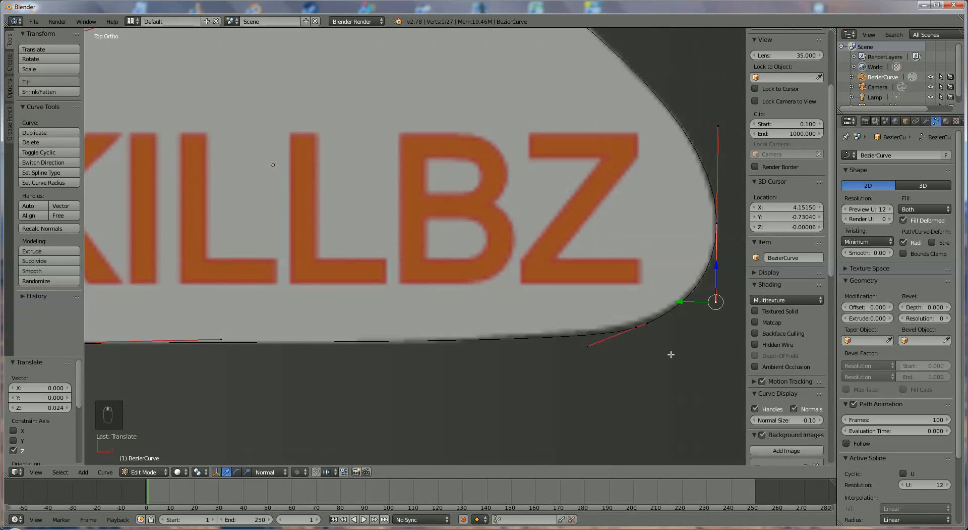
shift+middle_drag(671, 355, 599, 351)
right_click(587, 335)
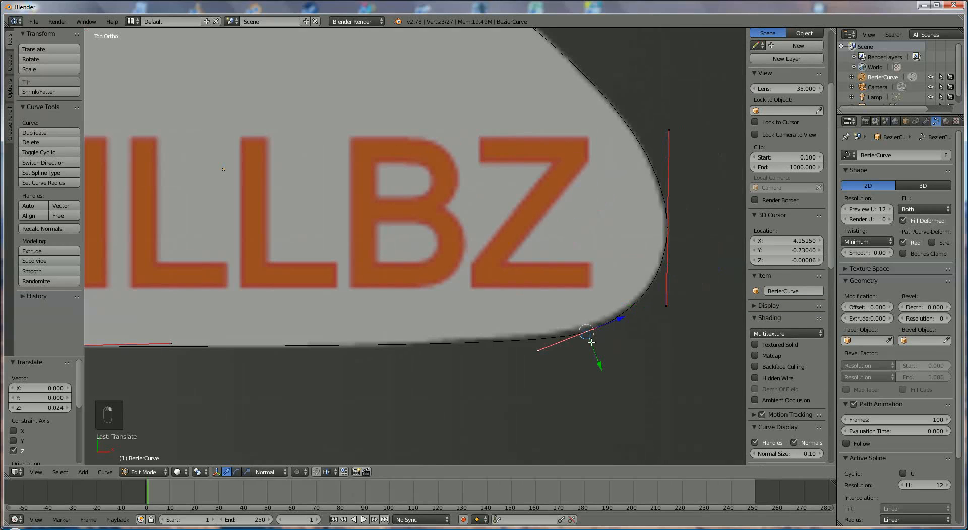
key(r)
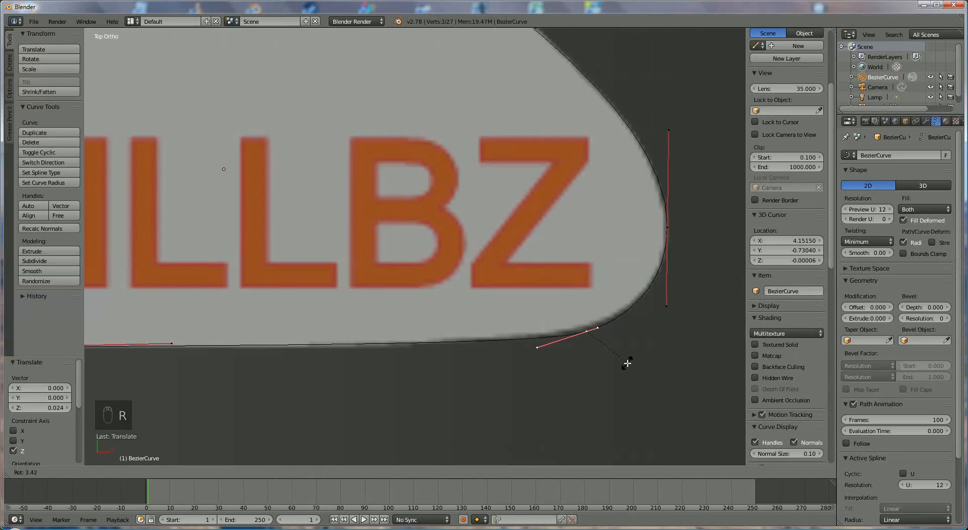
click(628, 363)
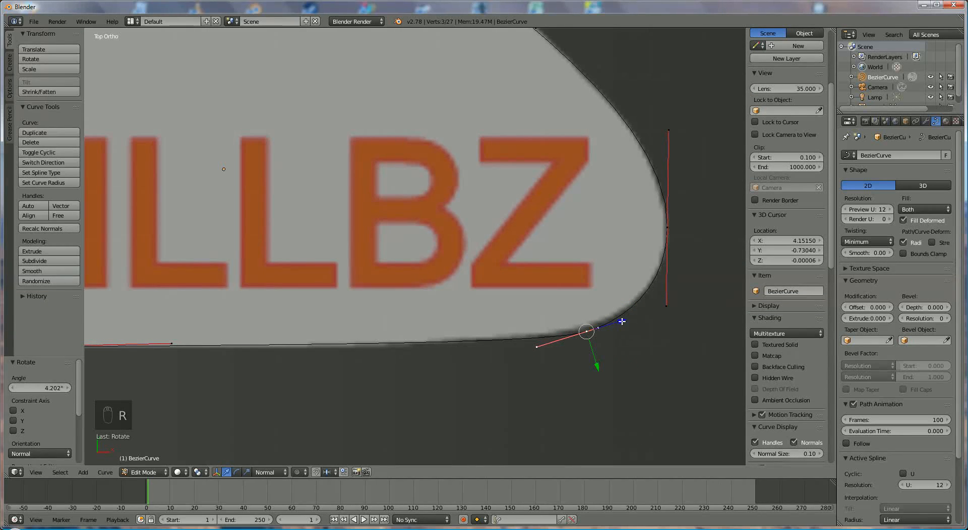
key(g)
key(z)
click(607, 327)
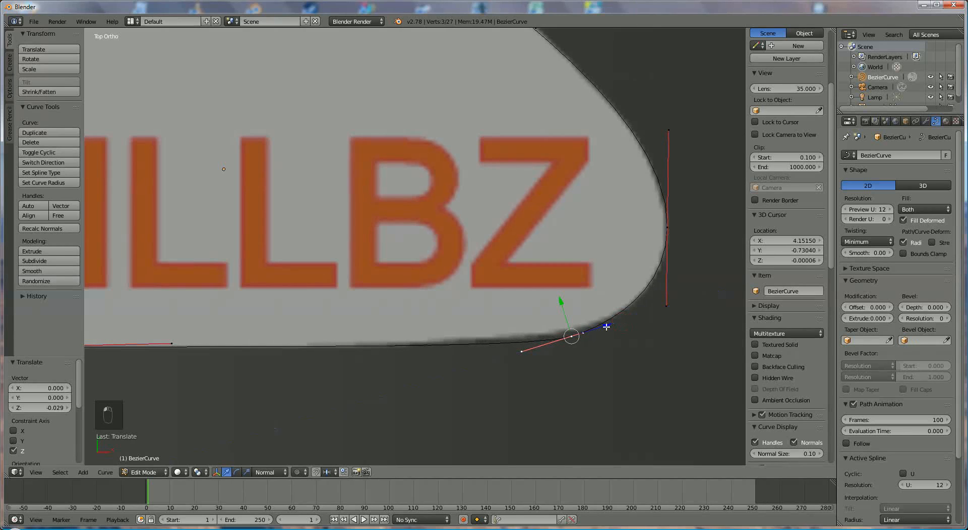
Nudge the lower-right point 0.003 along its normal Y axis, rotate it about 3°, and lengthen its right handle by about 0.023.
key(g)
key(y)
click(561, 304)
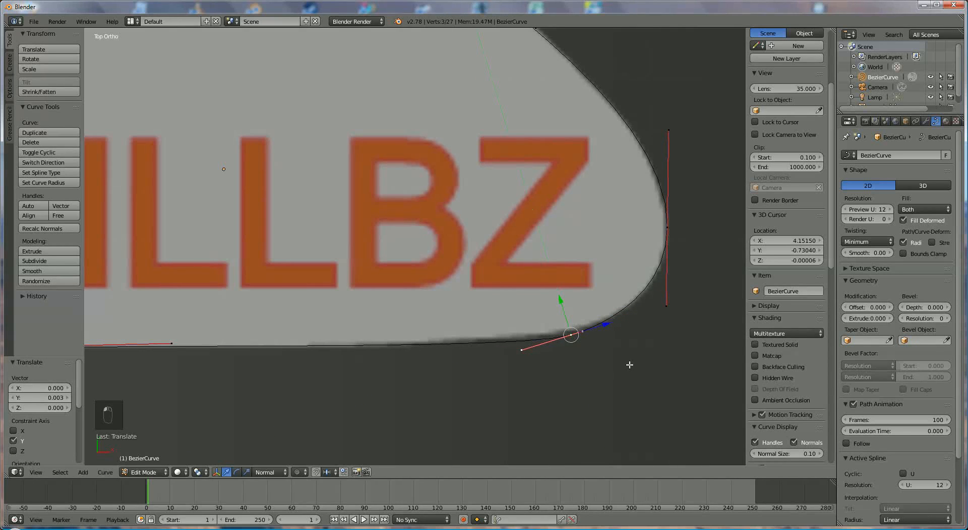
key(r)
click(652, 366)
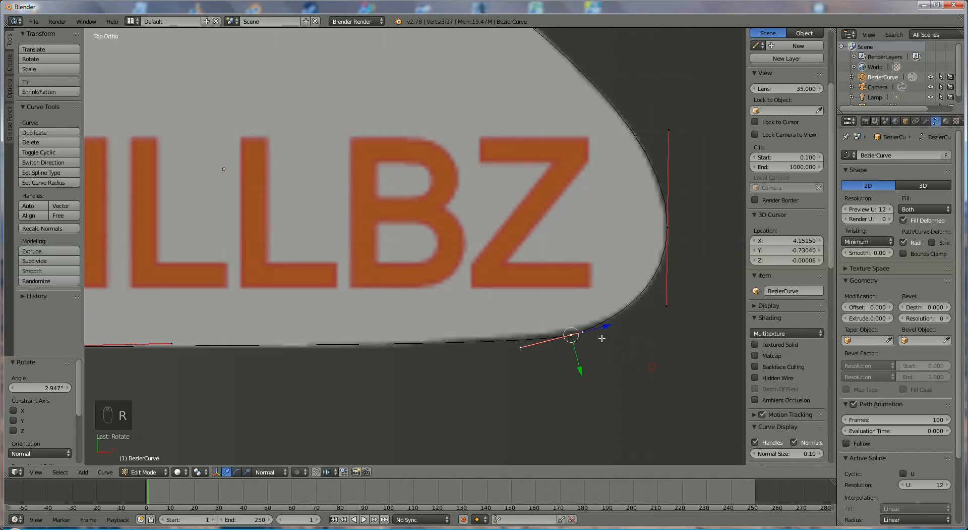
right_click(585, 333)
drag(618, 327, 631, 327)
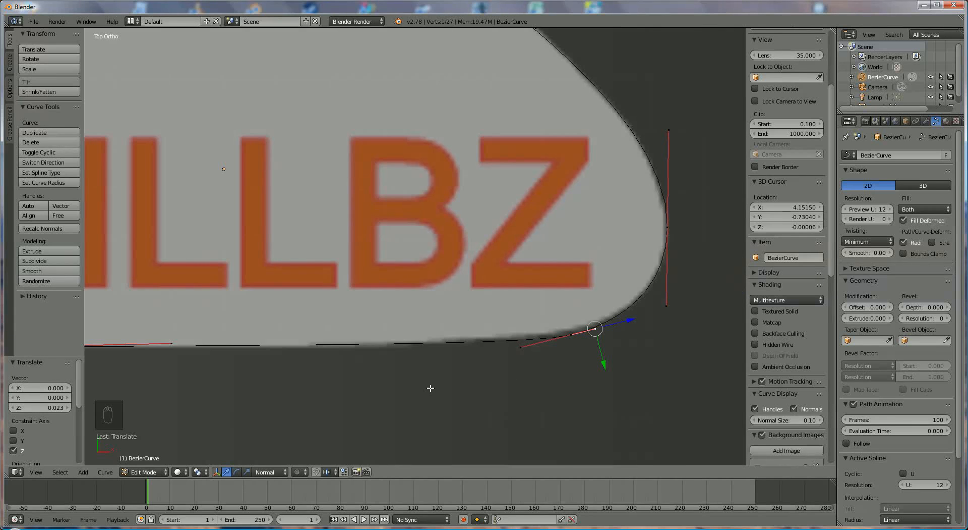
Shorten the bottom-edge point's right handle by about 0.285 and its left handle by about 0.339 along their own direction.
scroll(195, 297, down, 2)
scroll(575, 368, down, 2)
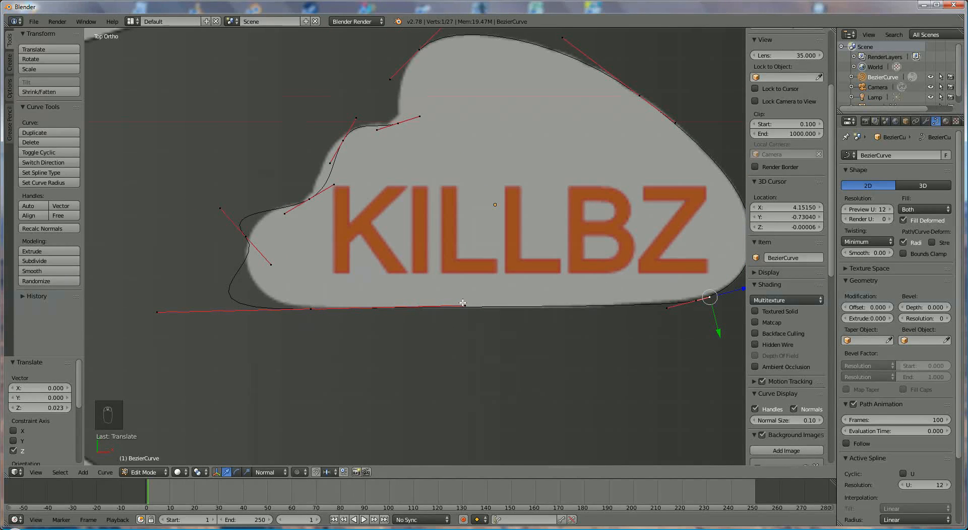
right_click(463, 302)
drag(497, 303, 412, 314)
right_click(157, 311)
drag(157, 313, 278, 304)
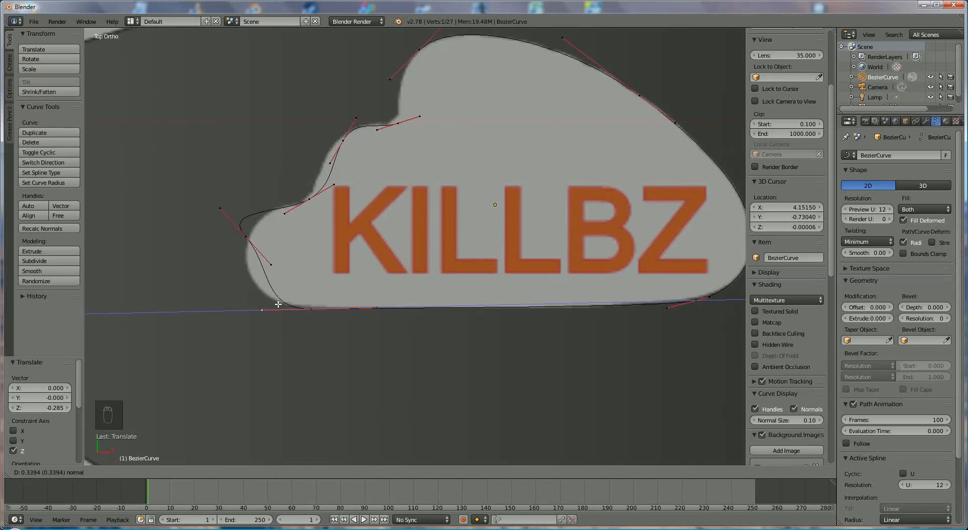
click(278, 304)
Rotate the far-left control point about 58° so its handles follow the rounded left side of the cloud.
right_click(252, 244)
key(r)
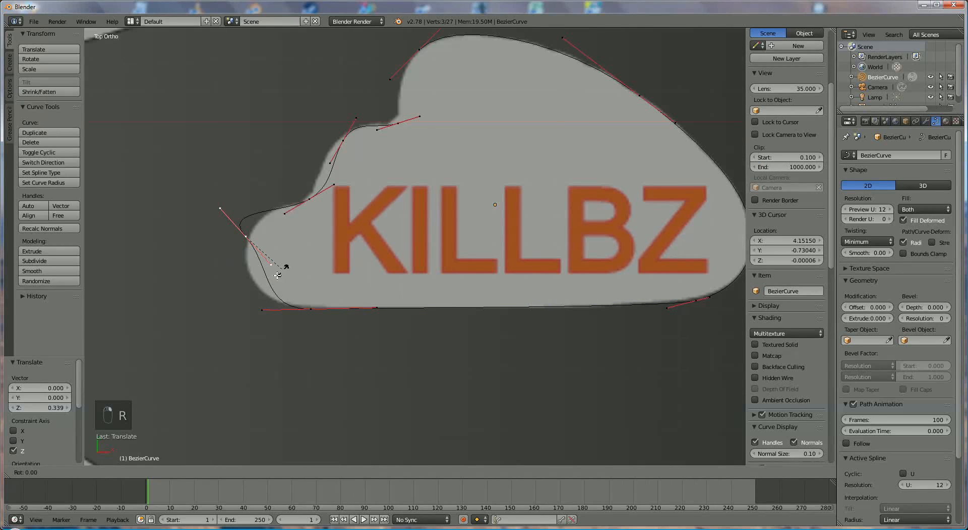
click(235, 289)
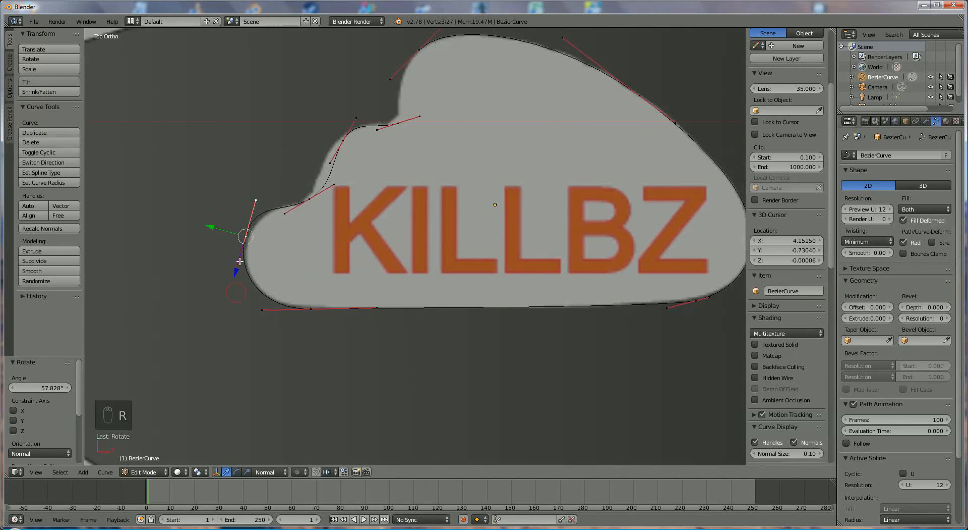
Slide the far-left point about 0.025 down its own direction and shift it about 0.012 inward onto the cloud's edge.
key(g)
key(z)
key(z)
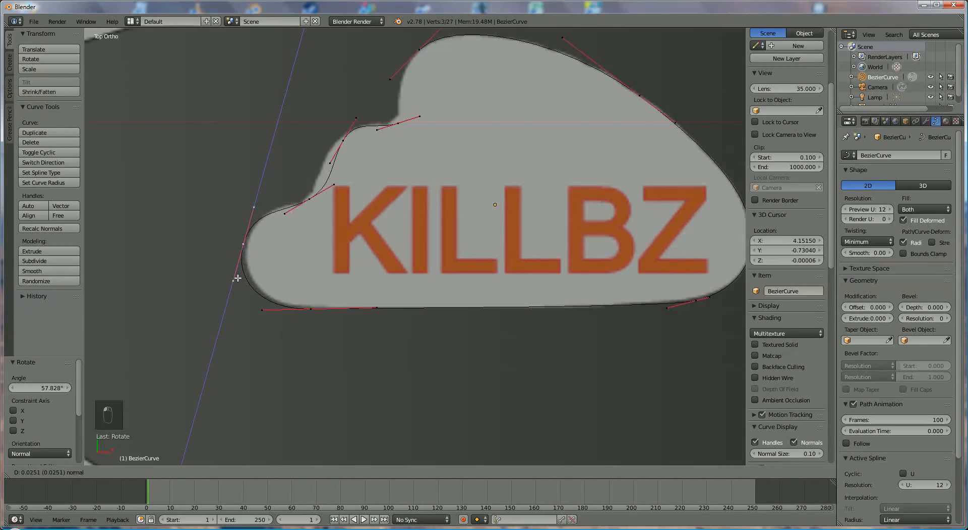
click(237, 278)
key(g)
key(y)
key(y)
click(212, 235)
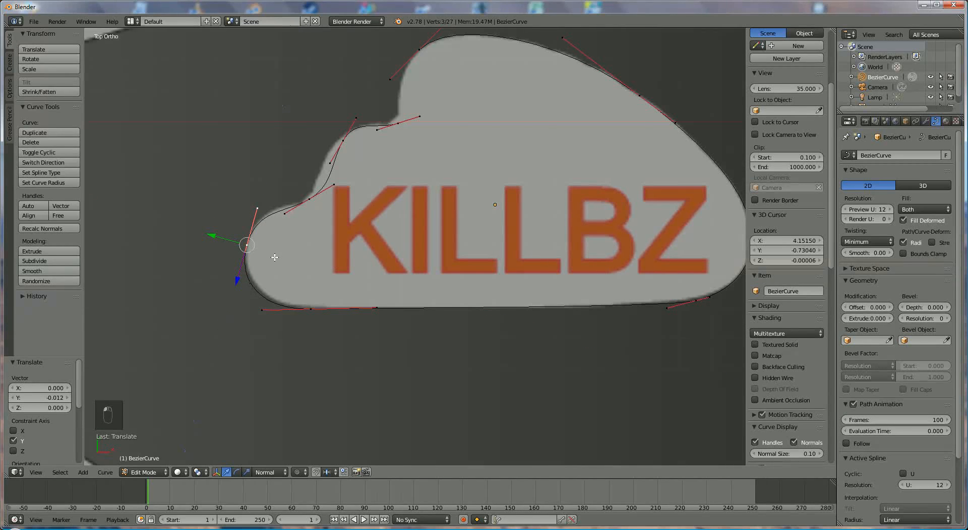
Move the lower notch point on the cloud's left side about 0.005 in X and 0.016 in Y, and rotate it about -22°.
right_click(309, 199)
key(g)
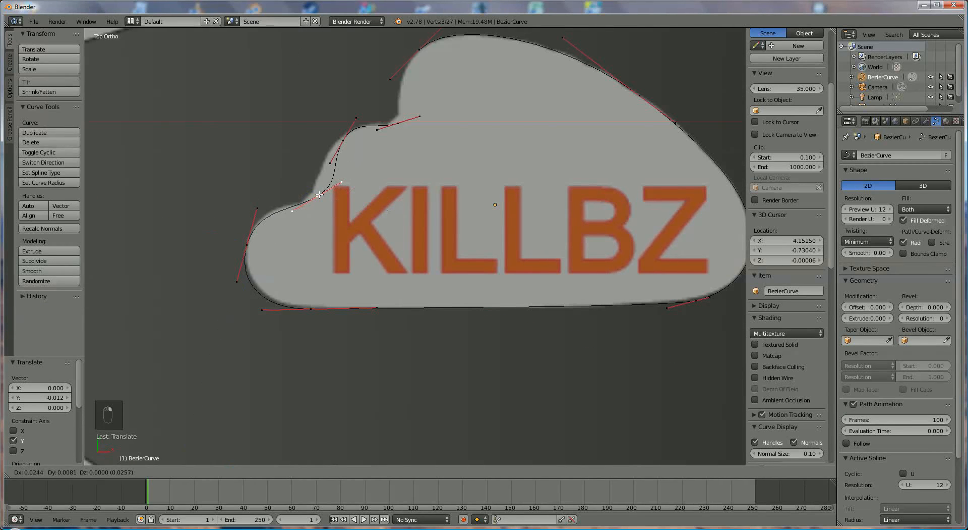
click(303, 187)
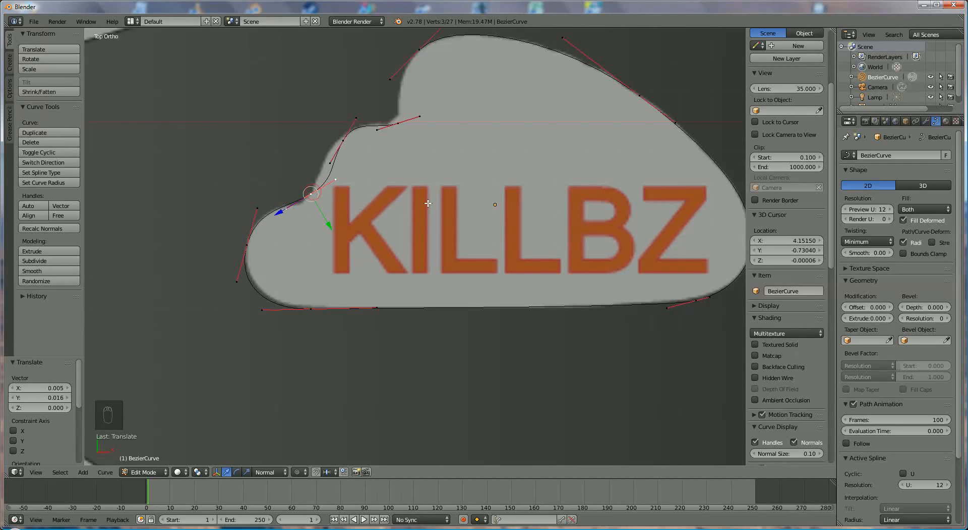
key(r)
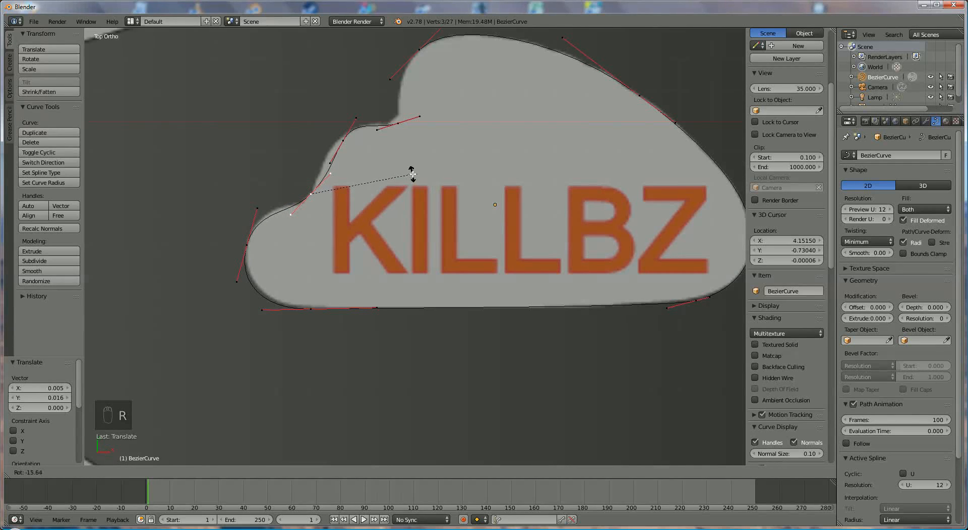
click(406, 160)
Shift the left middle bump's point about 0.030 outward along its normal Y axis and slide it about 0.041 down its own direction.
click(343, 141)
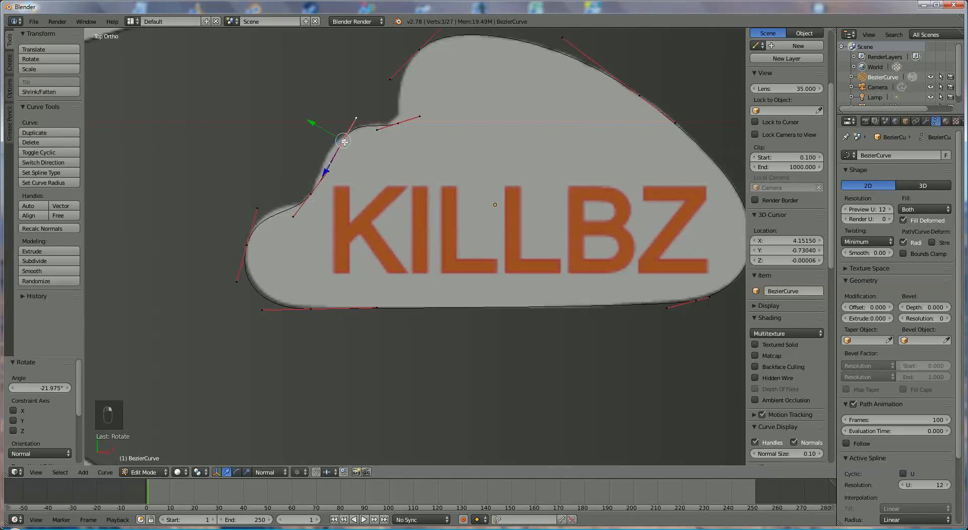
key(g)
key(y)
key(y)
click(324, 148)
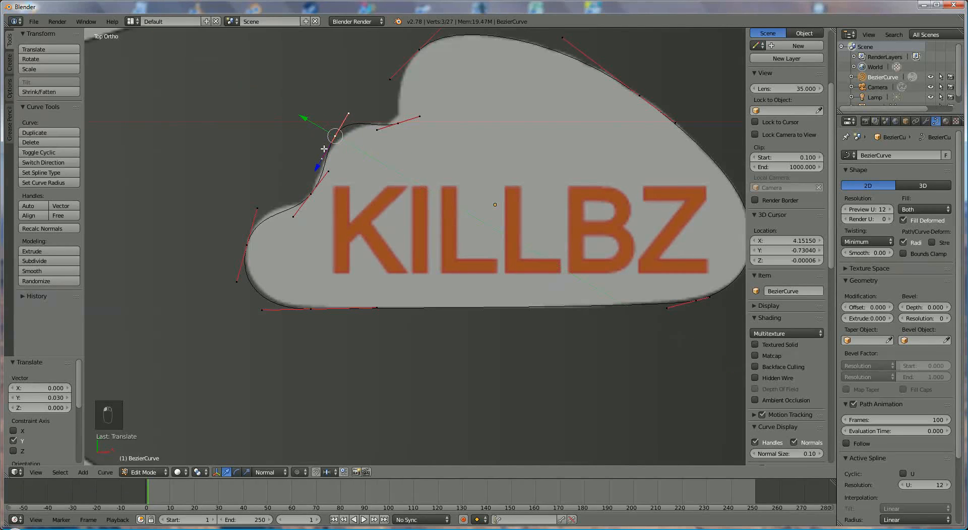
key(g)
key(z)
key(z)
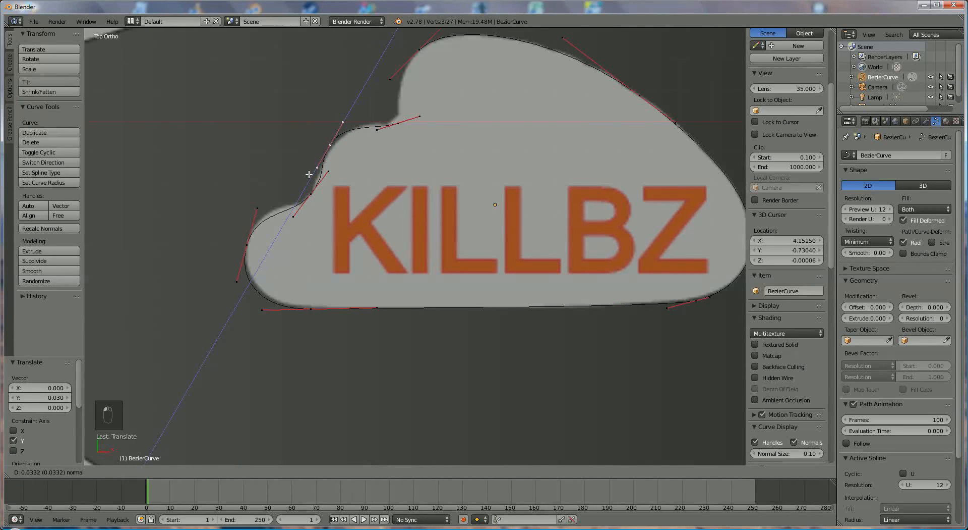
click(309, 174)
Rotate the upper notch point about -37° and slide it about 0.021 upward along its own direction.
click(398, 124)
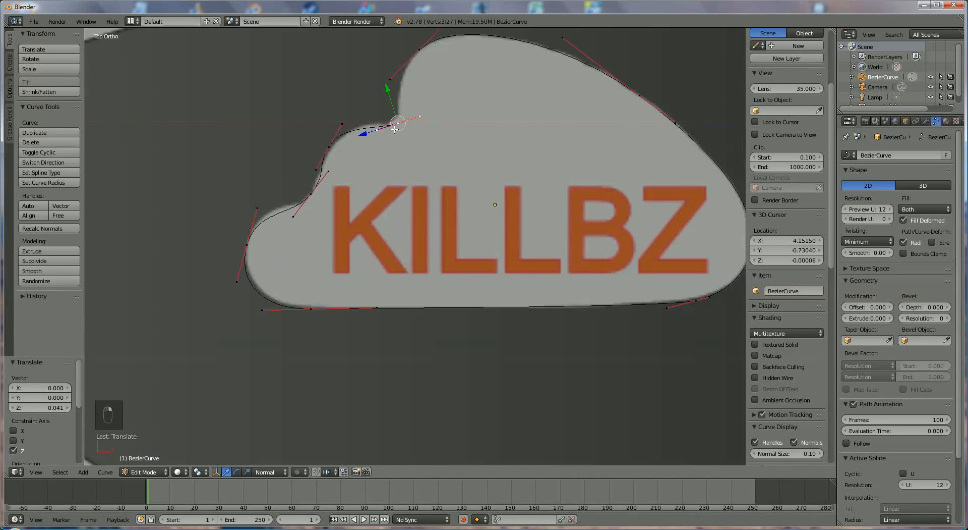
key(r)
click(441, 119)
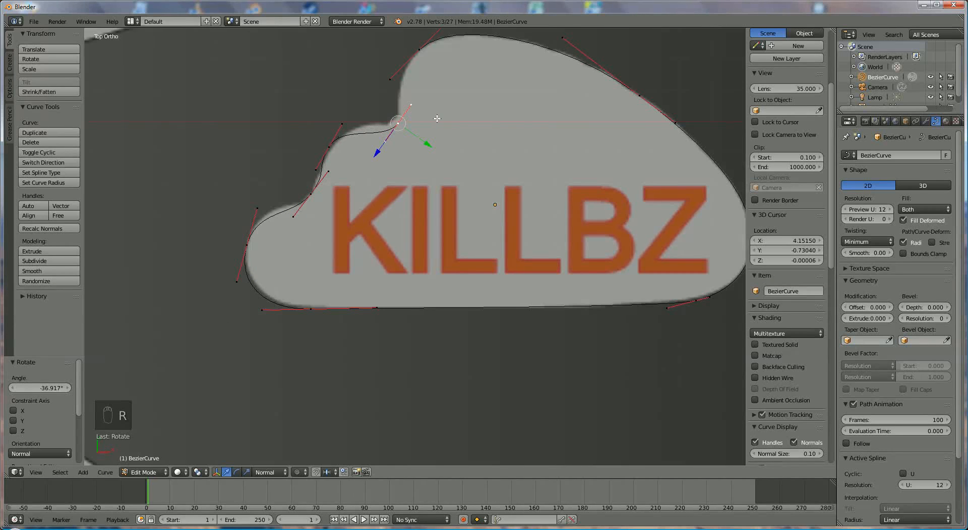
drag(428, 143, 365, 167)
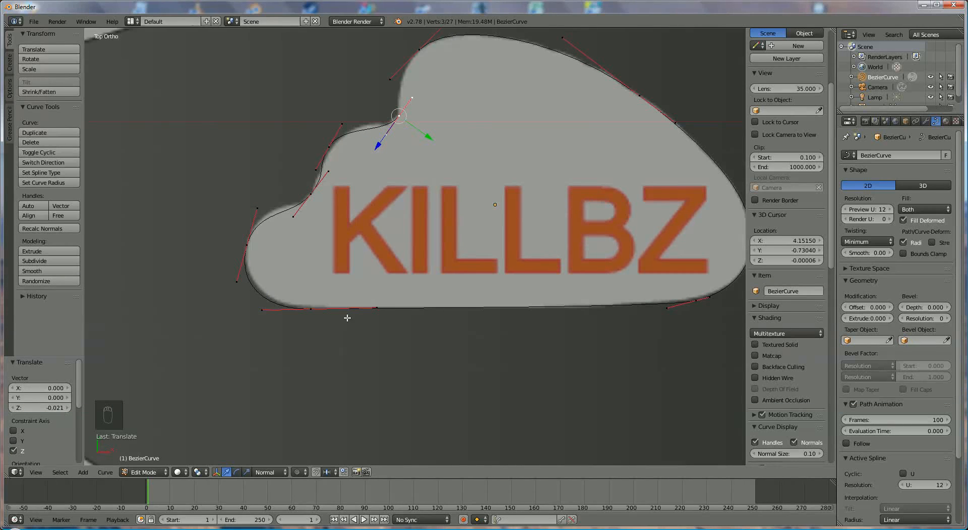
Shorten the bottom-edge left point's right handle by about 0.085 and left handle by about 0.029, and rotate the point about 1°.
right_click(377, 308)
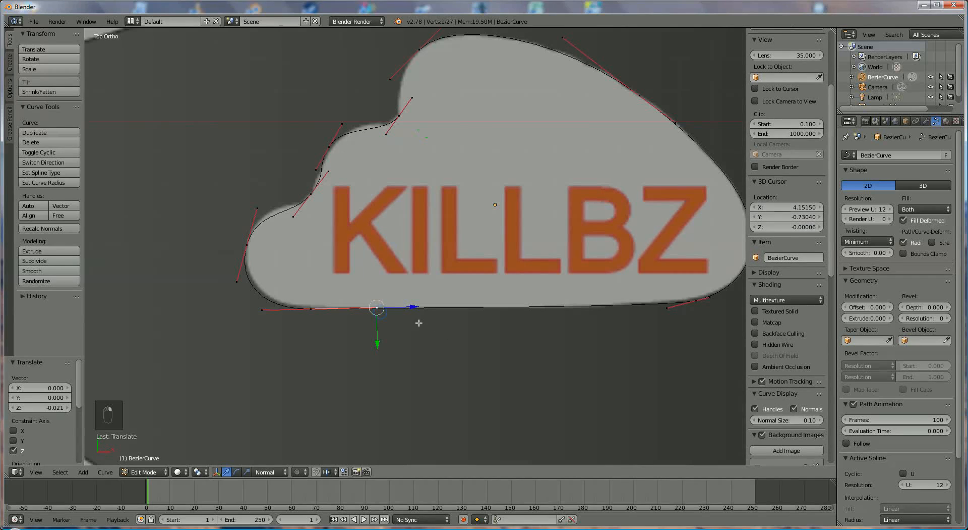
mouse_move(416, 307)
mouse_down()
mouse_move(389, 309)
mouse_move(400, 309)
mouse_up()
right_click(313, 313)
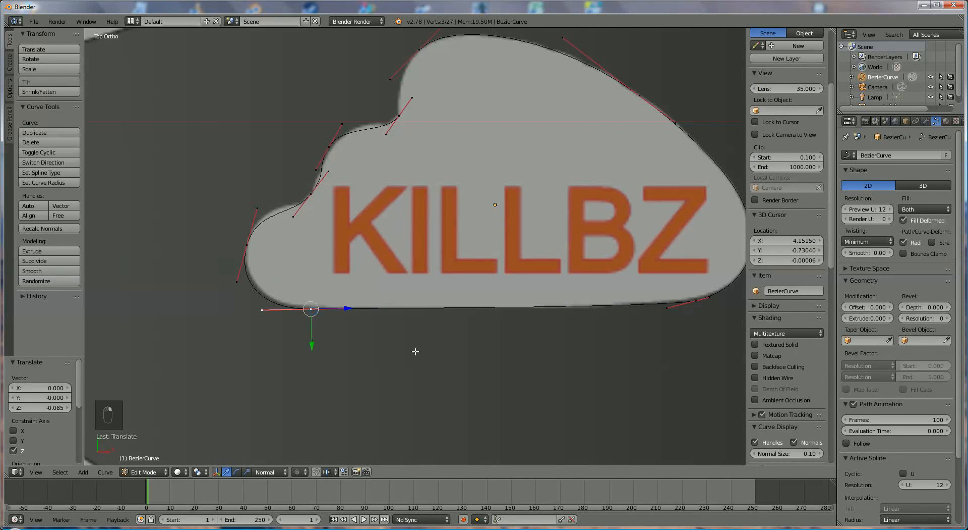
key(r)
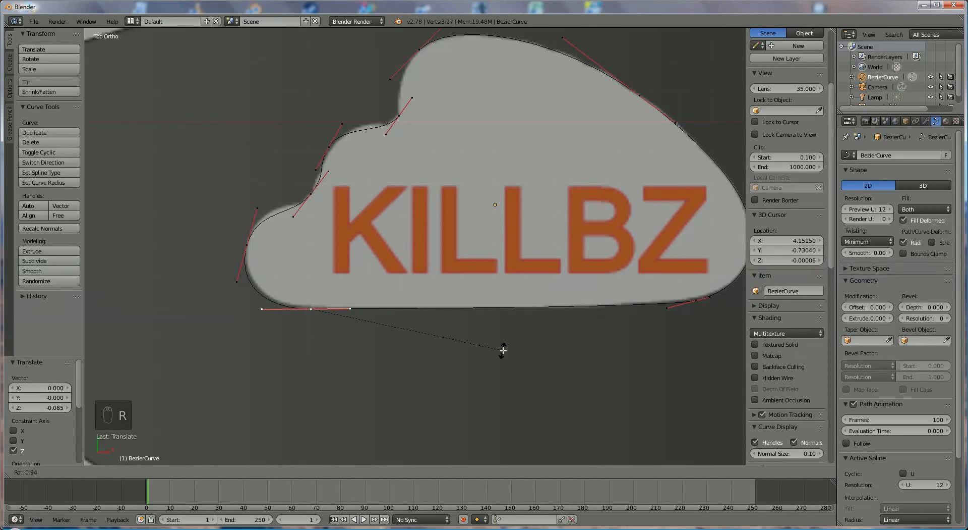
click(503, 350)
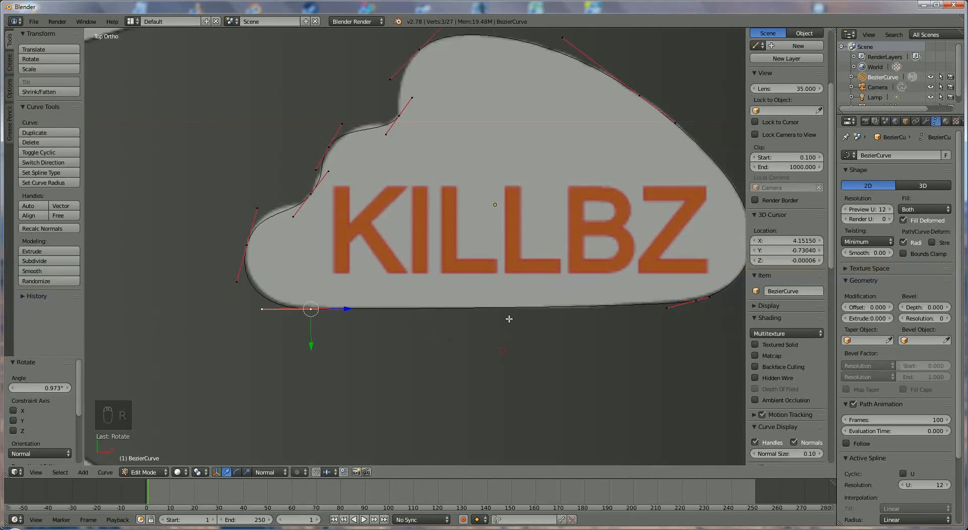
right_click(269, 310)
drag(296, 312, 303, 311)
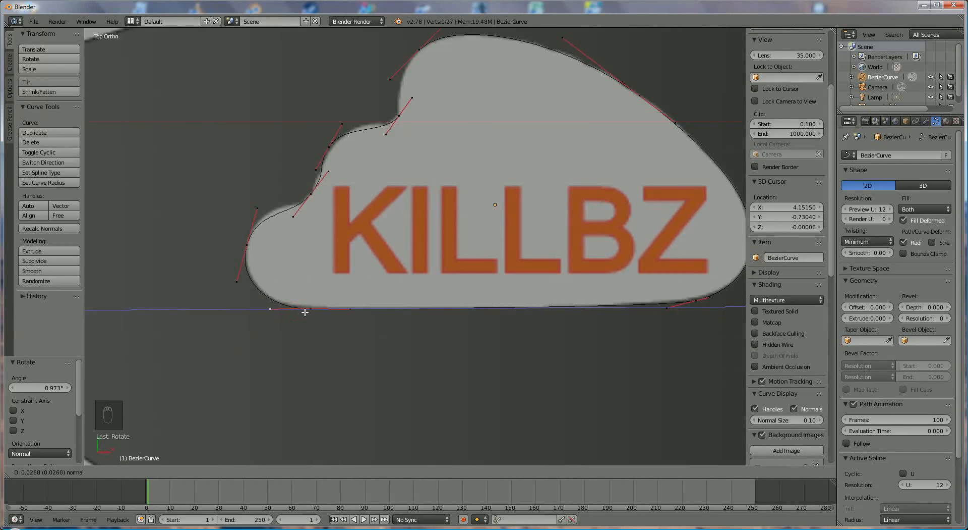
drag(305, 313, 306, 312)
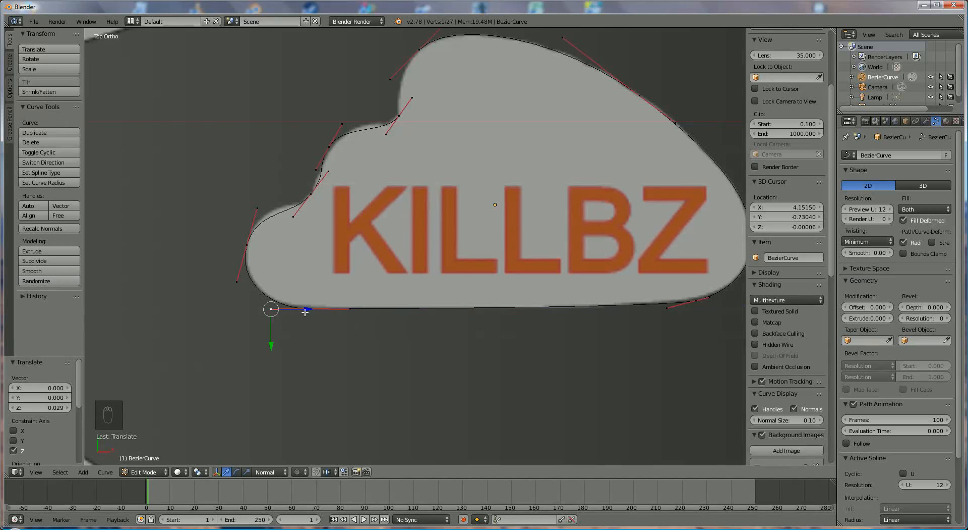
Lengthen the far-left point's upper handle by about 0.049 and shorten the lower notch point's upper handle by about 0.037.
right_click(258, 209)
drag(247, 244, 251, 230)
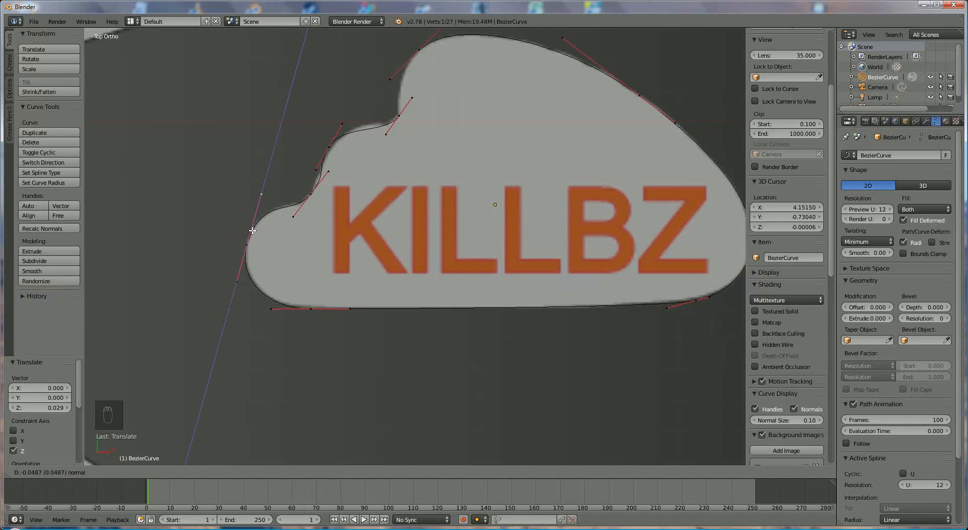
drag(252, 230, 252, 230)
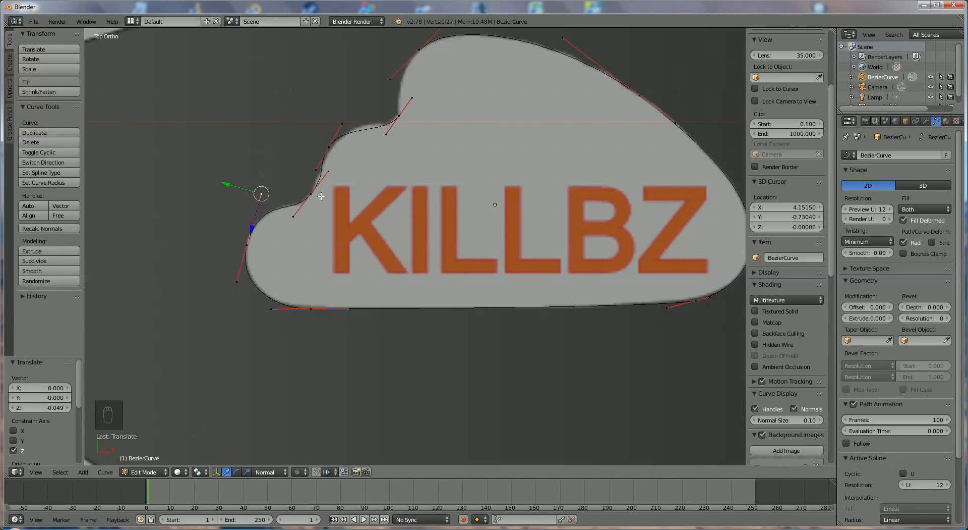
right_click(329, 170)
drag(313, 195, 307, 208)
Nudge the middle bump's point slightly inward, rotate it about 3°, and slide it about 0.030 up its own direction.
right_click(329, 147)
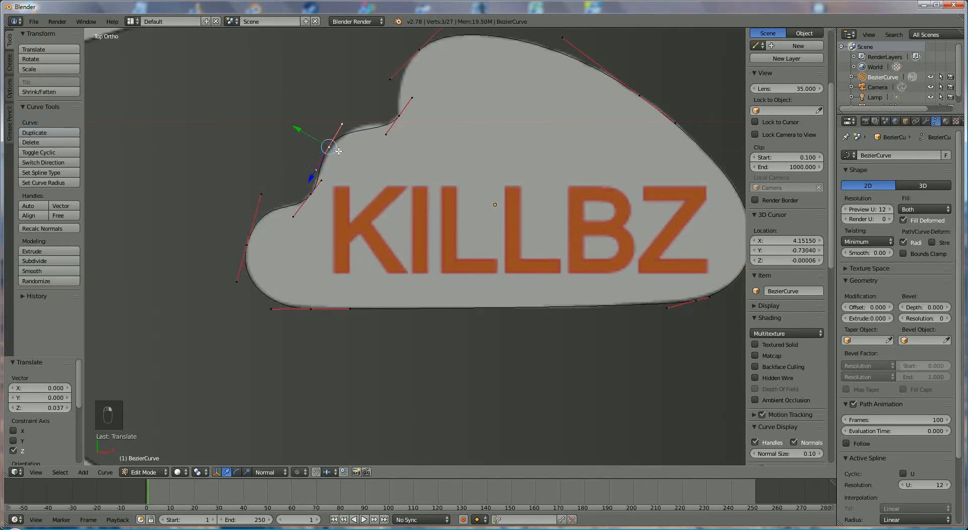
drag(300, 130, 303, 131)
key(r)
click(395, 198)
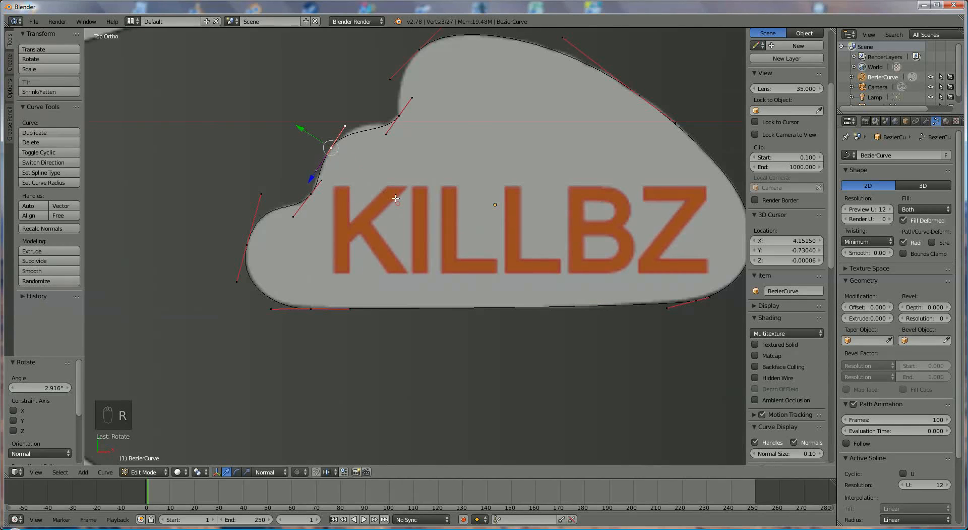
drag(313, 172, 317, 166)
Lengthen the middle bump point's lower handle by about 0.073 and its upper handle by about 0.024.
right_click(321, 162)
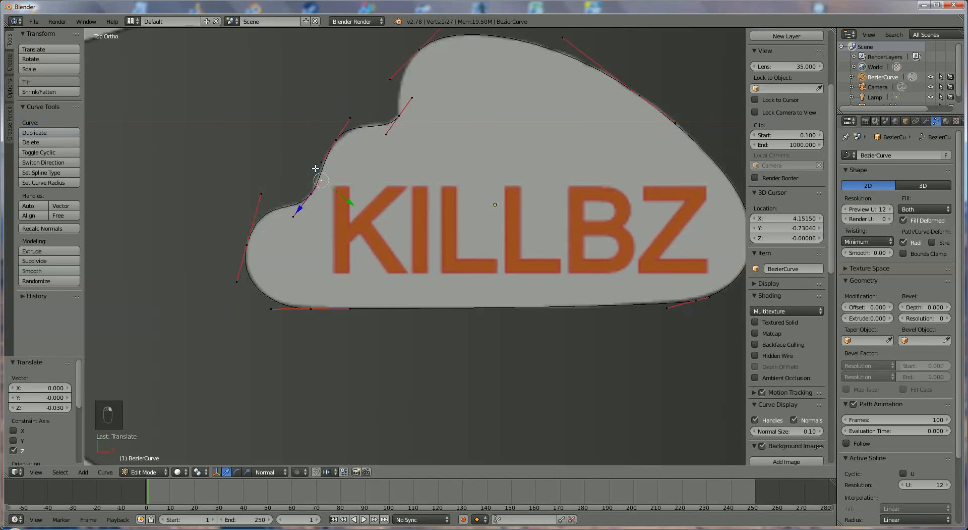
drag(303, 192, 286, 207)
right_click(346, 117)
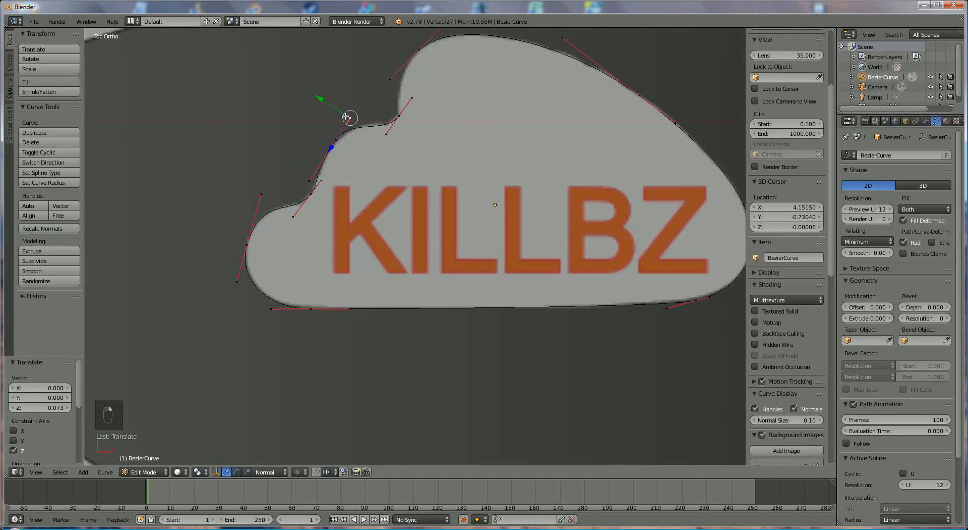
drag(333, 147, 340, 143)
Rotate the middle bump's point about 3.6°, and shorten its lower handle by about 0.045 and its upper handle by about 0.016.
right_click(334, 141)
key(r)
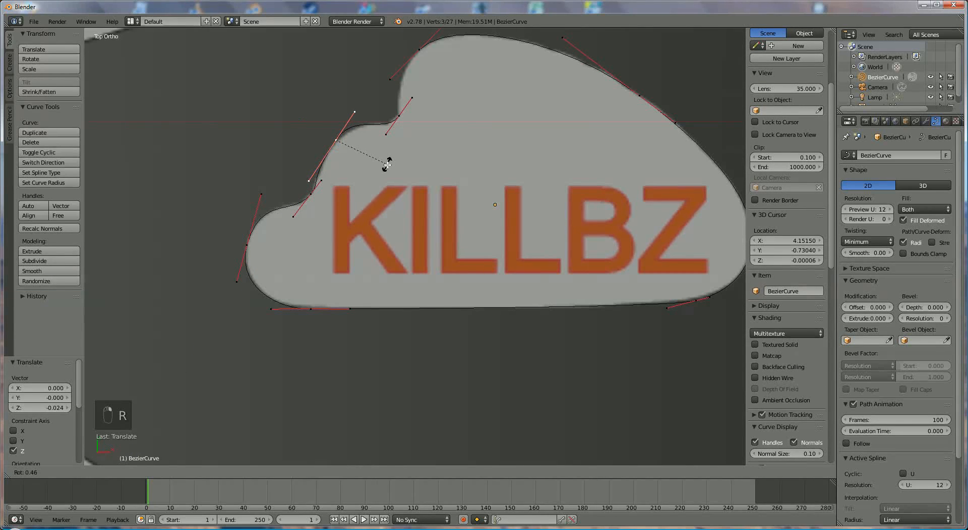
click(387, 167)
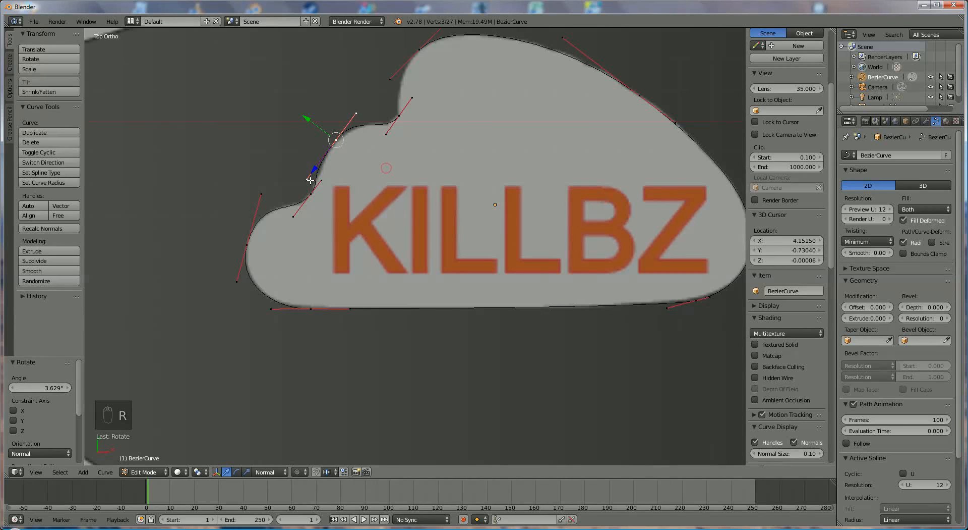
right_click(307, 178)
drag(290, 200, 302, 189)
right_click(357, 113)
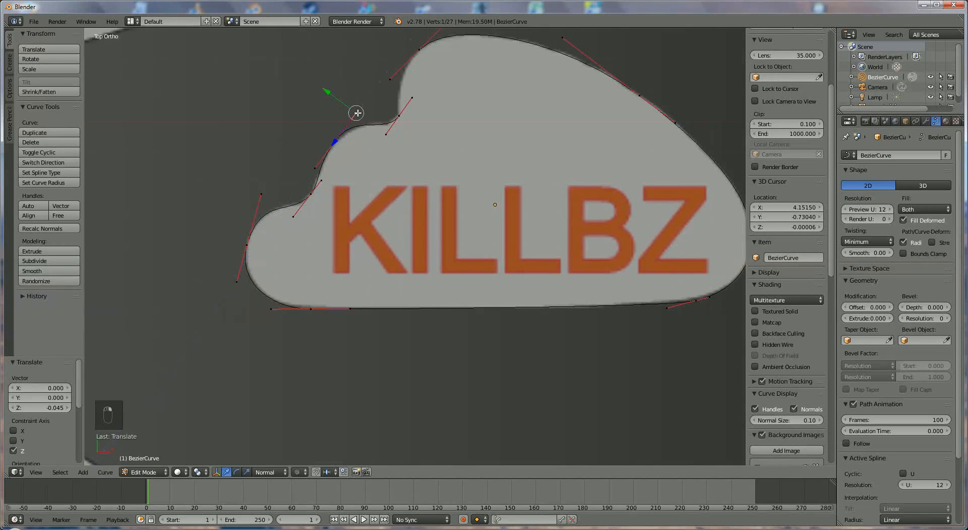
drag(331, 144, 328, 149)
Nudge the upper notch point along its normal and close the cloud curve with a segment to the top-left point.
right_click(399, 116)
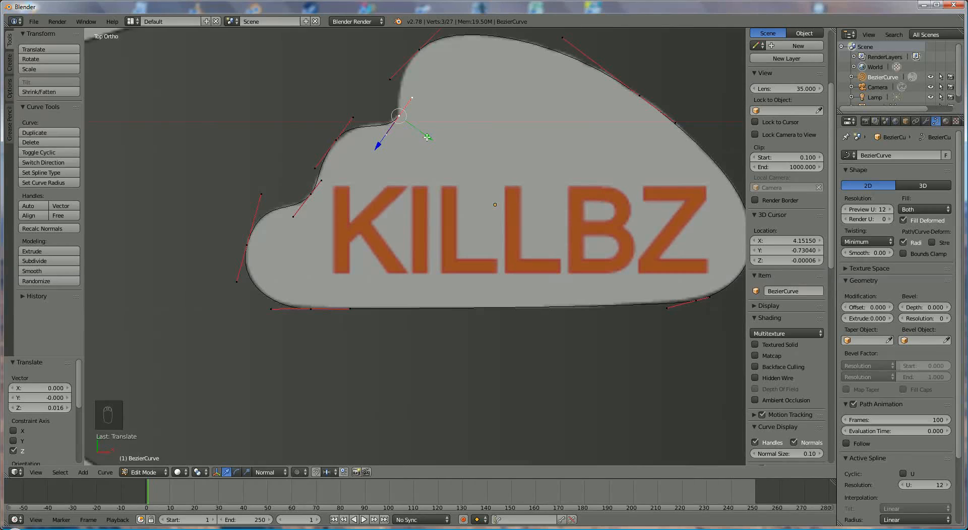
drag(427, 137, 426, 135)
shift+right_click(420, 47)
key(f)
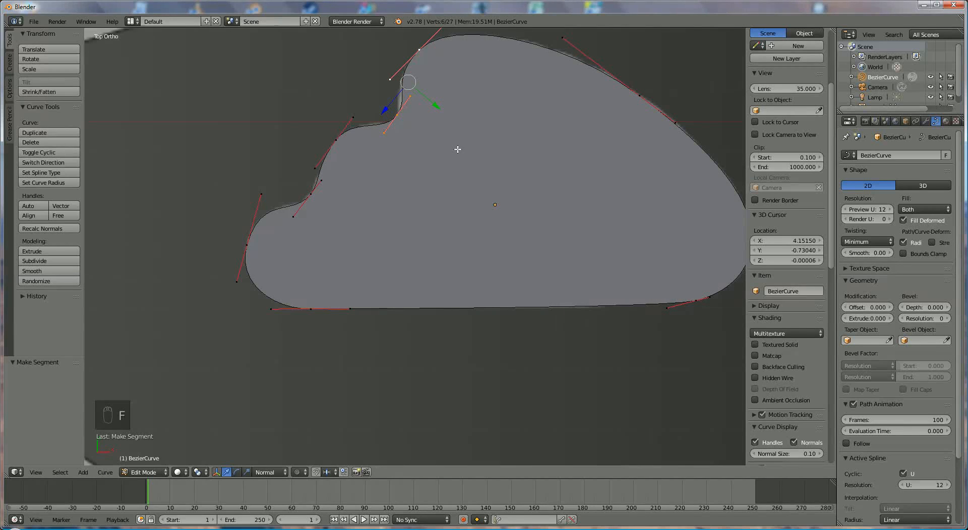
Lengthen the top-left point's lower handle by about 0.026 along its own direction.
shift+middle_drag(439, 156, 463, 216)
scroll(461, 212, up, 3)
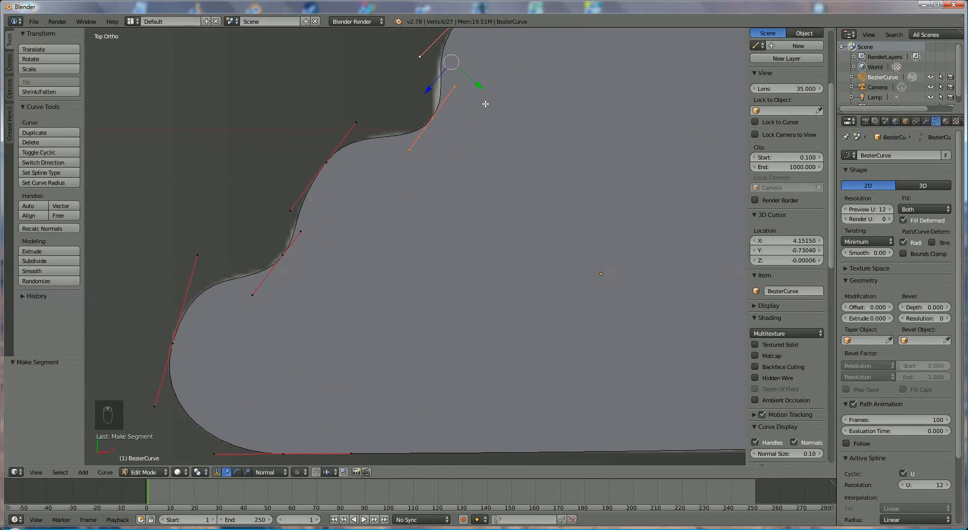
shift+middle_drag(444, 90, 422, 134)
right_click(398, 103)
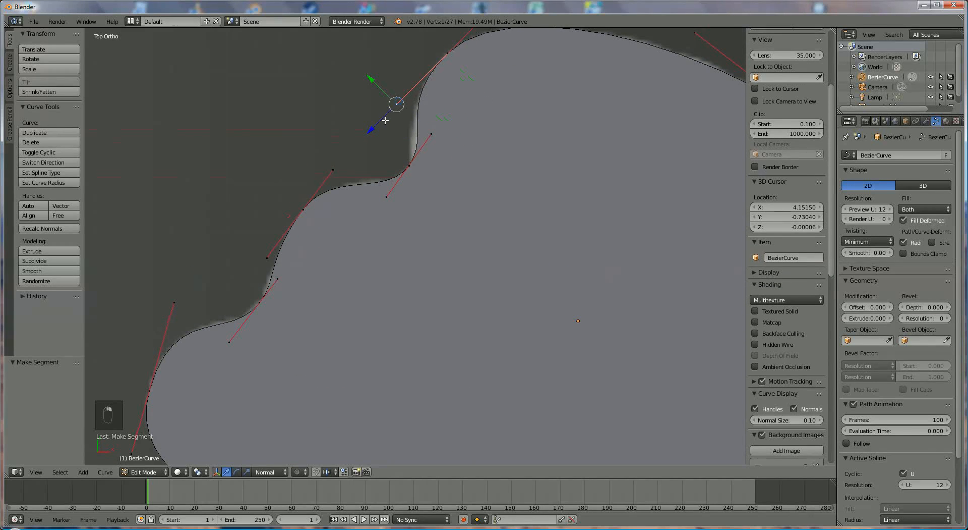
drag(370, 130, 358, 136)
Shorten the upper notch point's upper handle, slide the point about 0.005 down its direction, and rotate it about 3.5°.
right_click(429, 135)
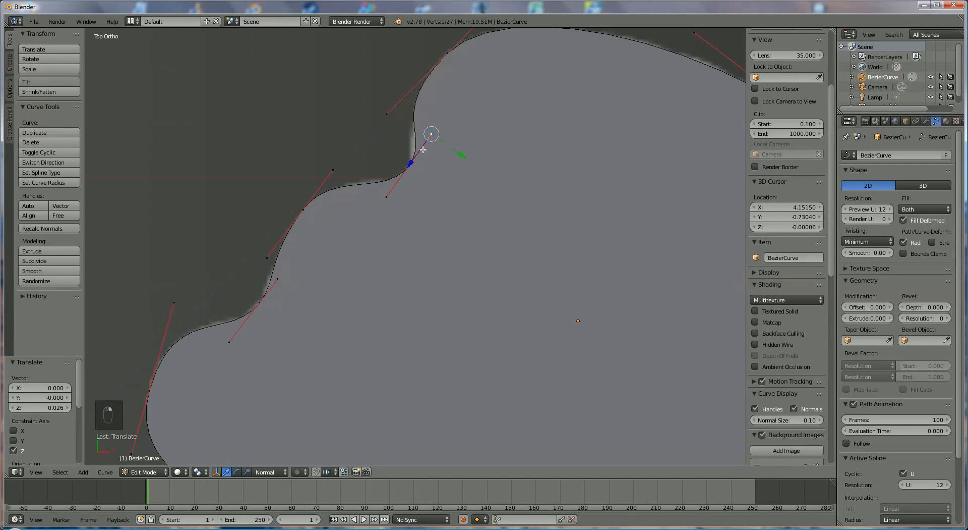
drag(409, 164, 389, 196)
right_click(411, 164)
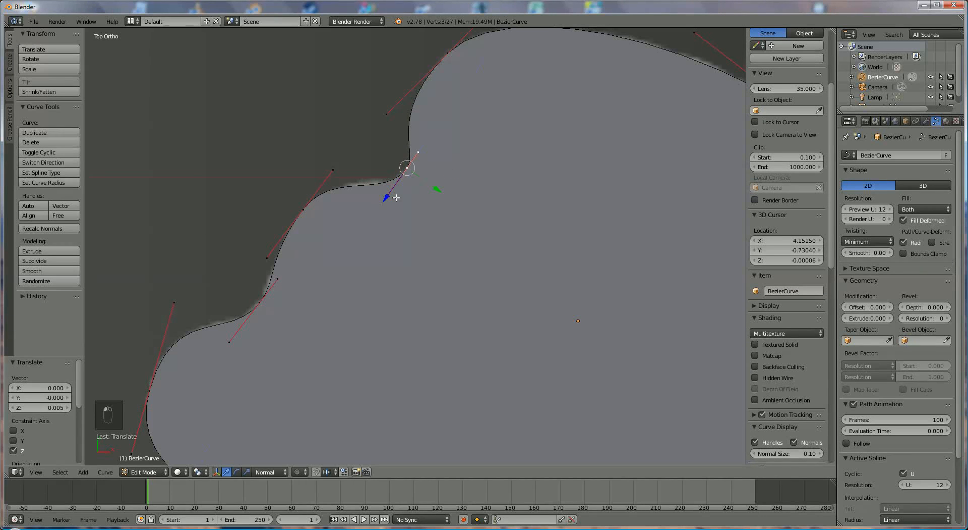
key(r)
click(445, 191)
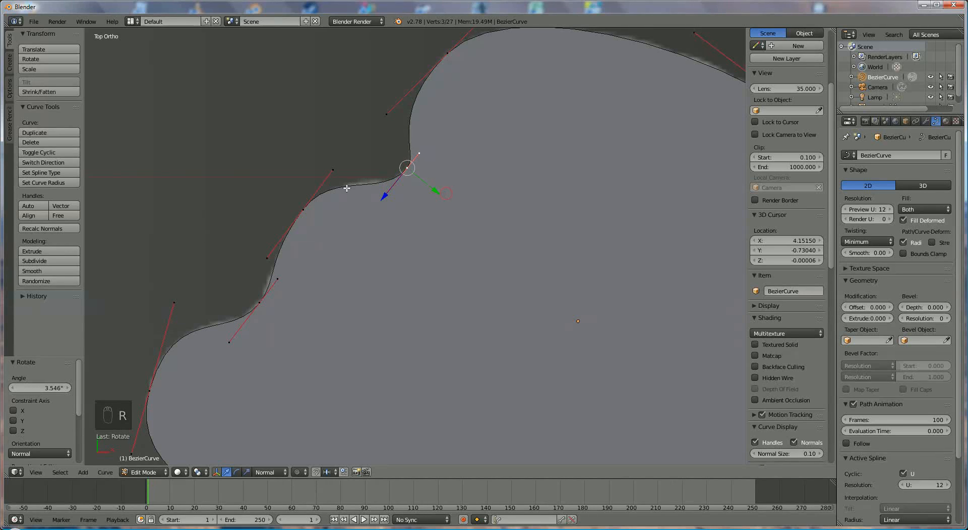
Lengthen the middle bump point's upper handle by about 0.018 along its own direction.
right_click(335, 169)
key(g)
key(z)
key(z)
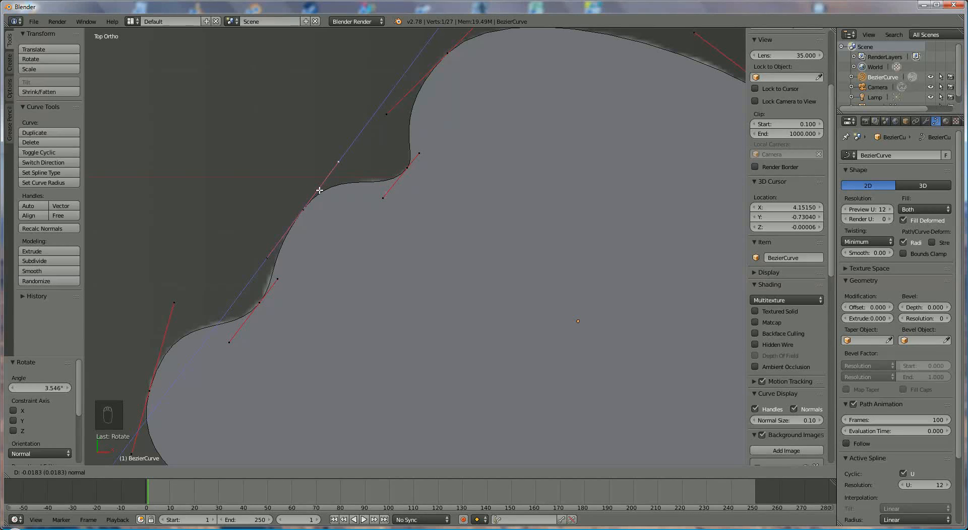
click(319, 190)
Switch from editing the cloud curve to Object Mode and unhide the logo star mesh.
scroll(479, 216, down, 5)
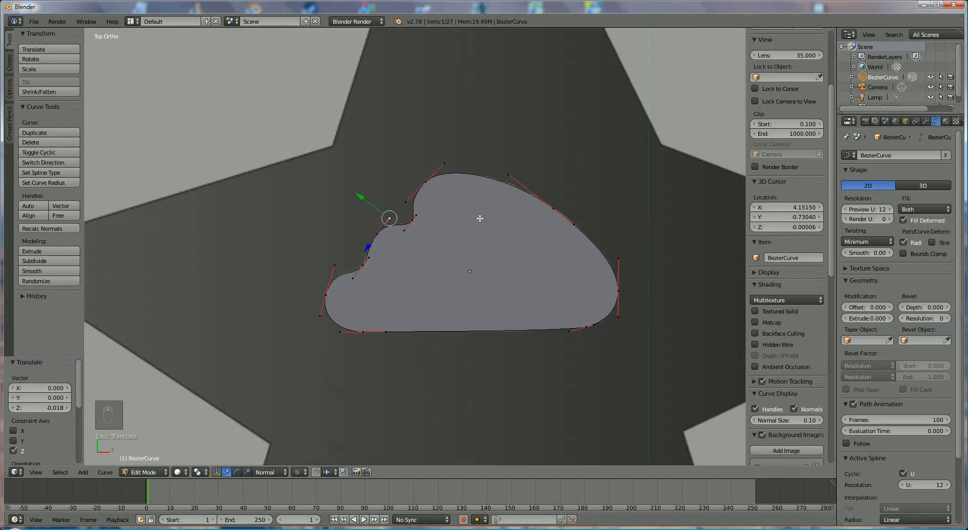
scroll(480, 218, down, 6)
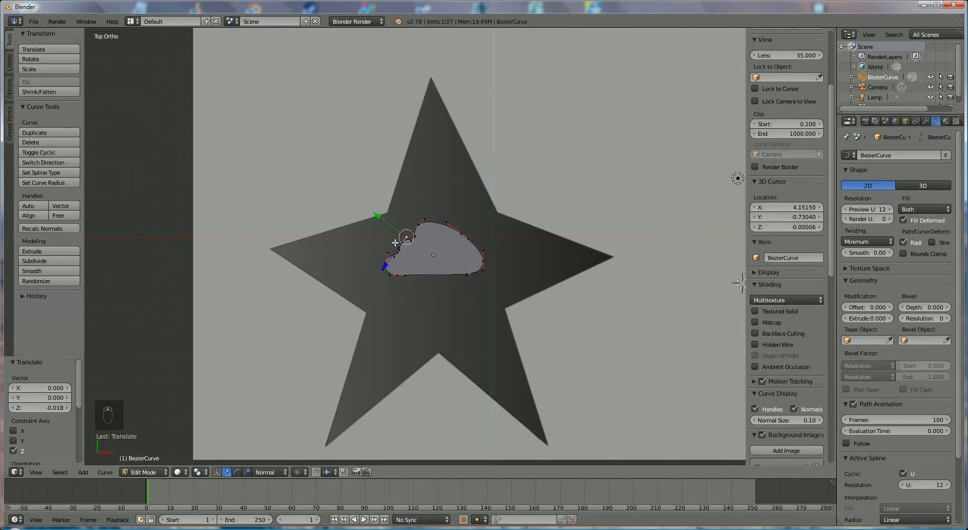
click(144, 472)
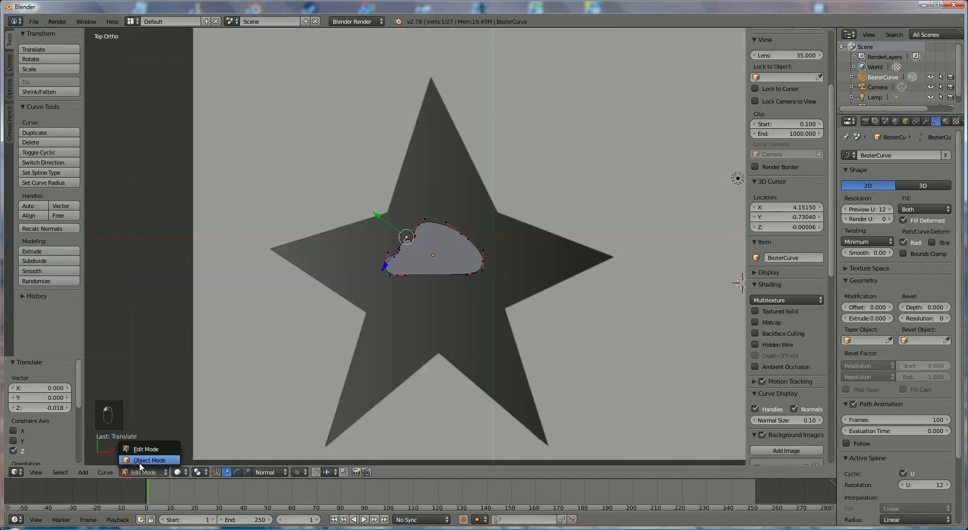
click(133, 460)
scroll(561, 216, up, 1)
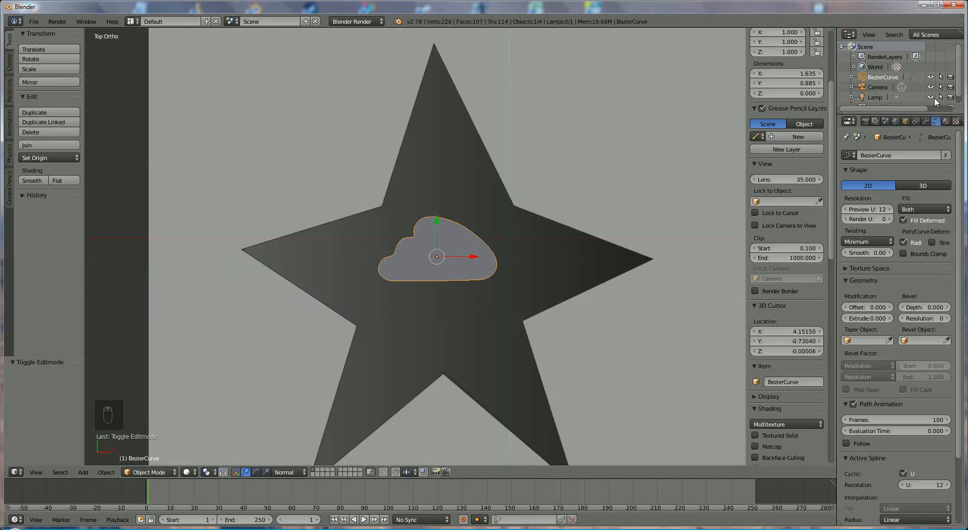
scroll(958, 101, down, 1)
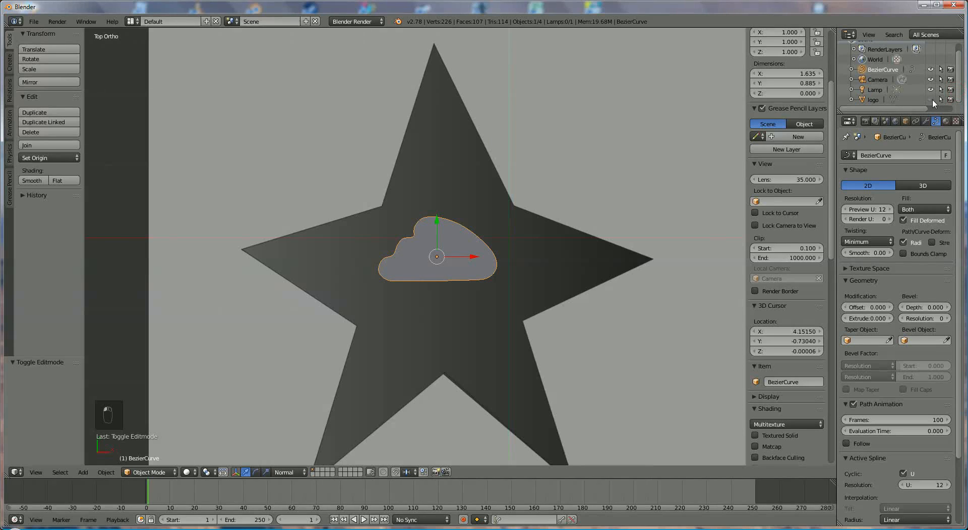
click(932, 100)
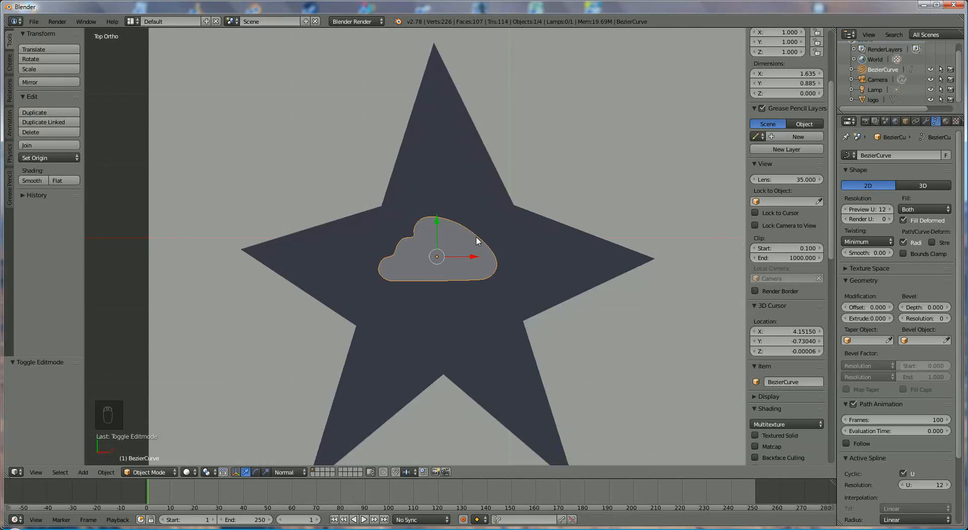
Knife-project the cloud curve onto the logo star mesh in Edit Mode and delete the cut cloud face.
right_click(495, 168)
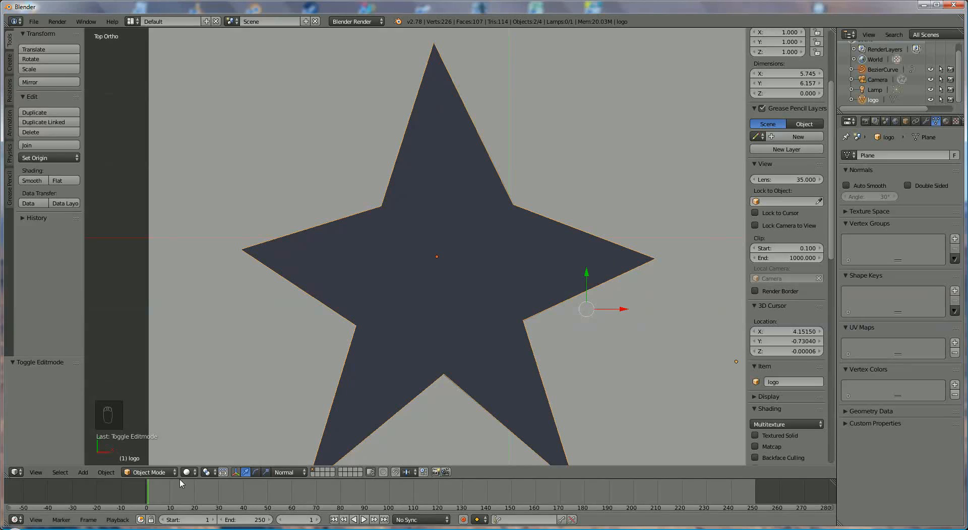
click(149, 471)
click(148, 449)
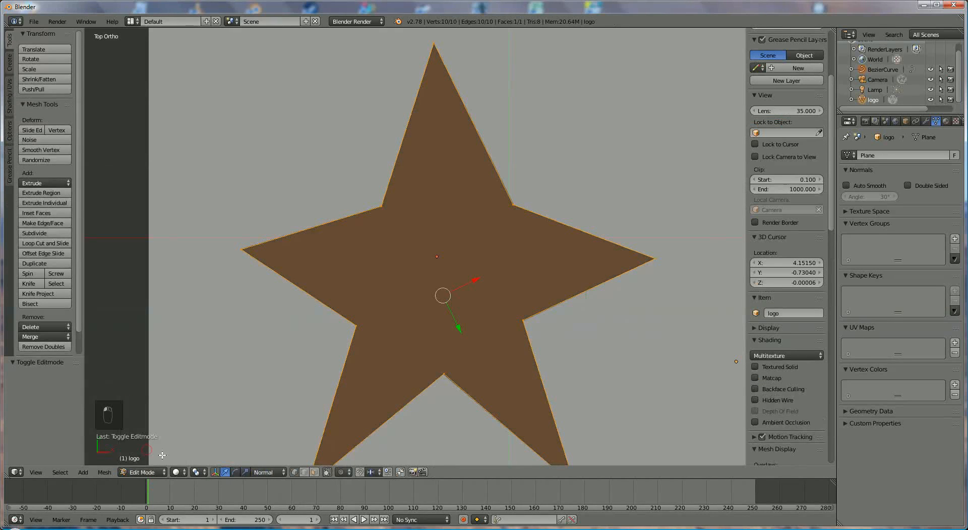
click(40, 295)
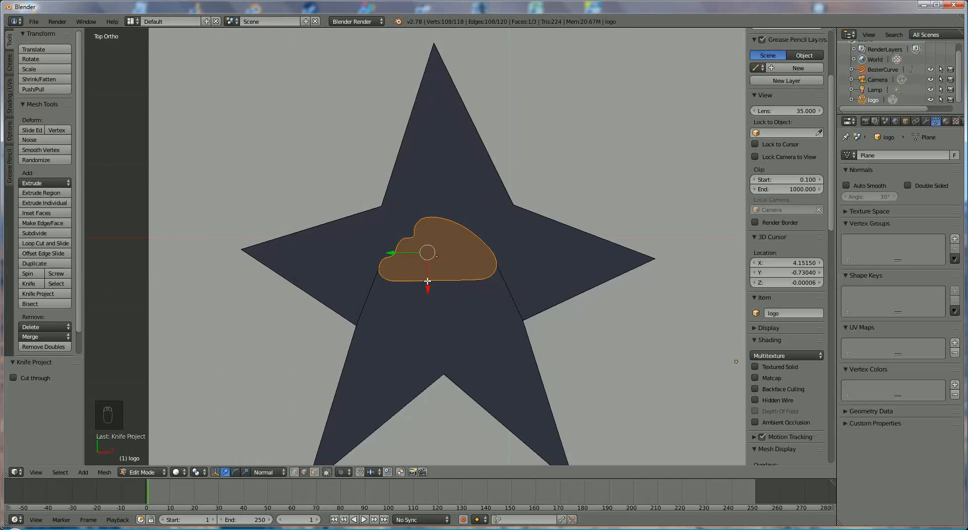
key(Delete)
click(426, 302)
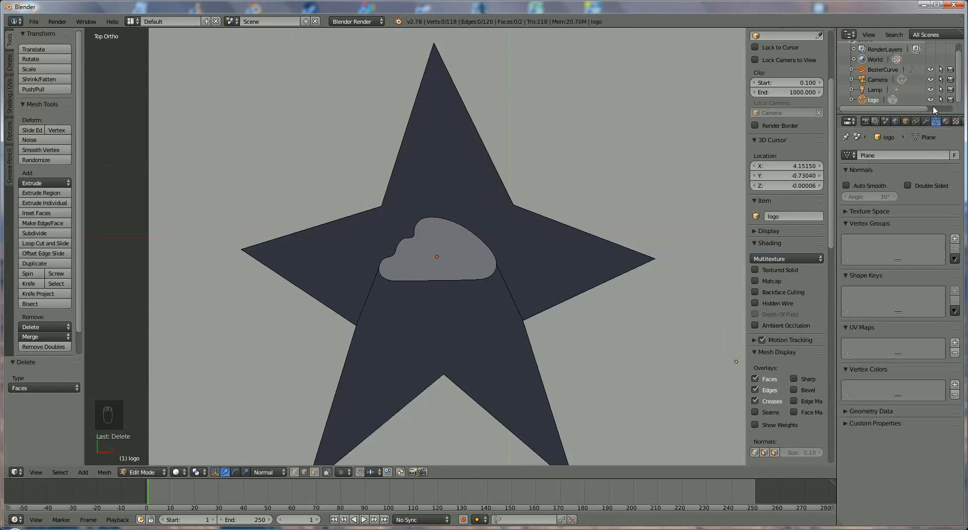
Hide BezierCurve from the viewport and render, and return to Object Mode with the logo mesh hidden.
click(931, 70)
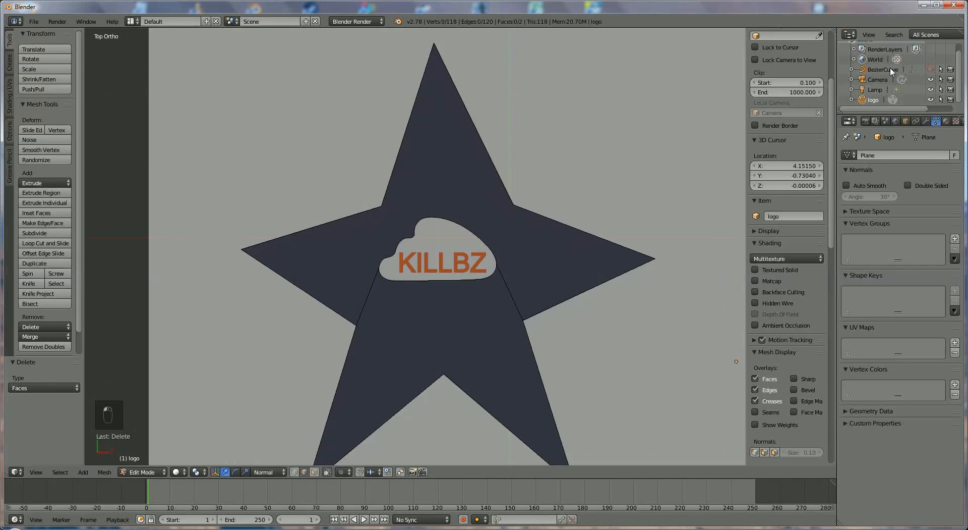
click(951, 71)
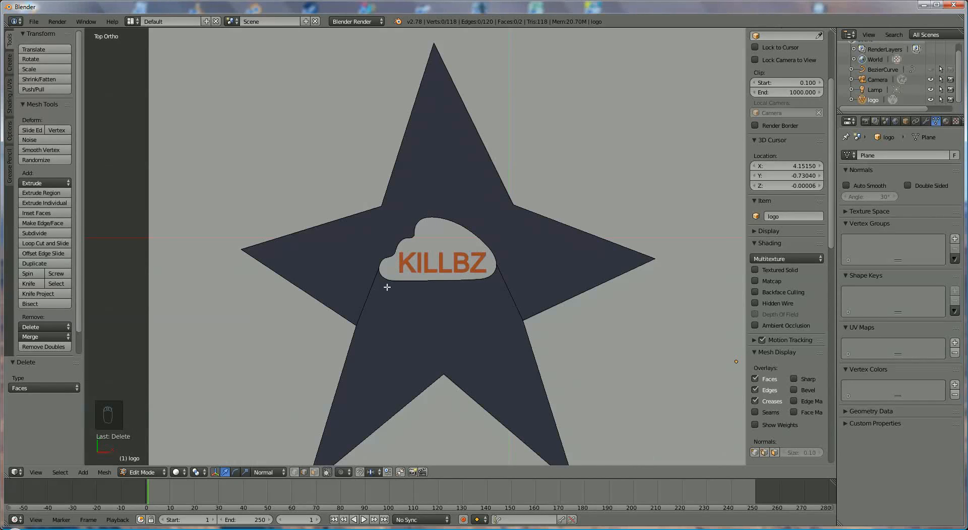
click(137, 471)
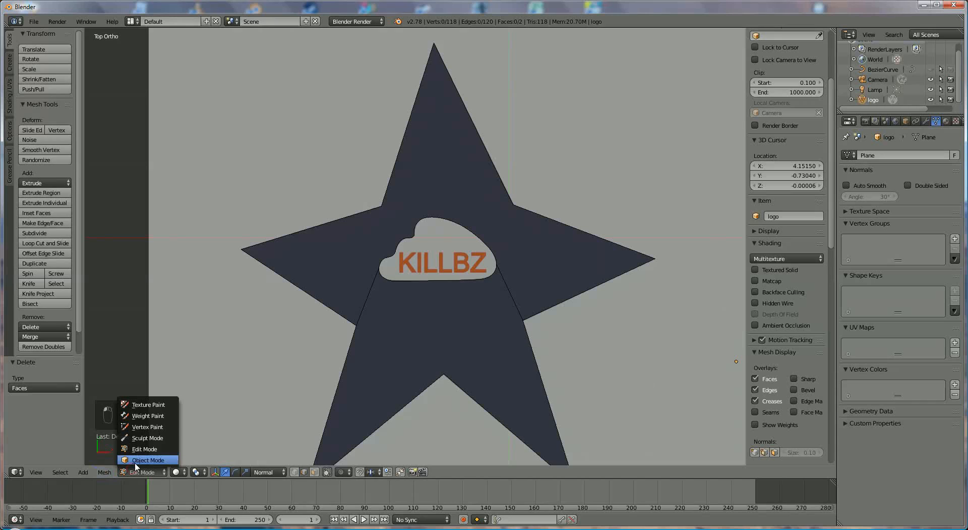
click(135, 461)
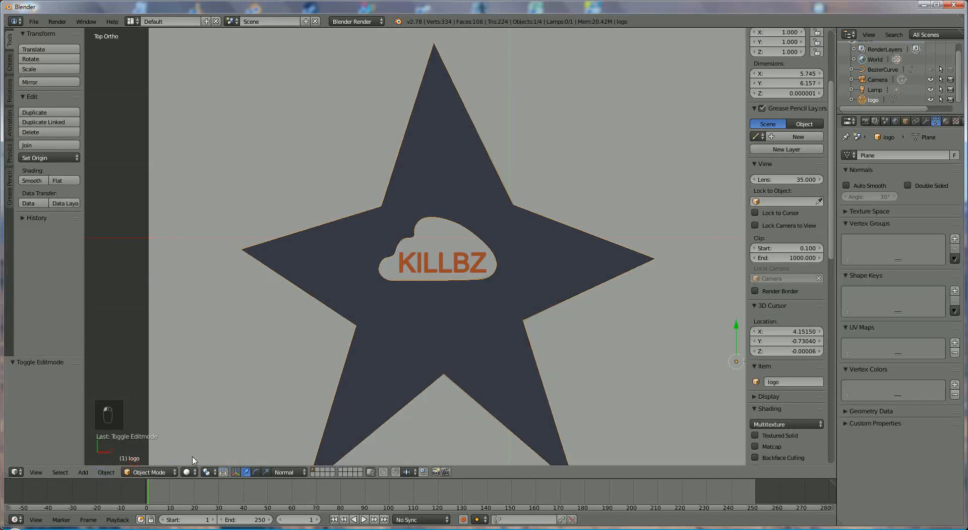
click(931, 100)
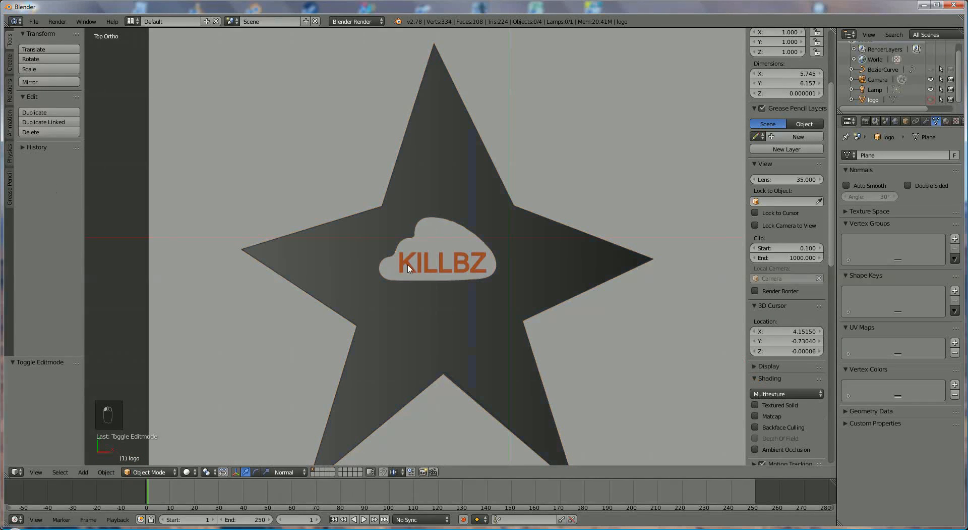
Add a text object and move it about 5.884 along negative X onto the cloud in the background image.
click(83, 472)
click(101, 420)
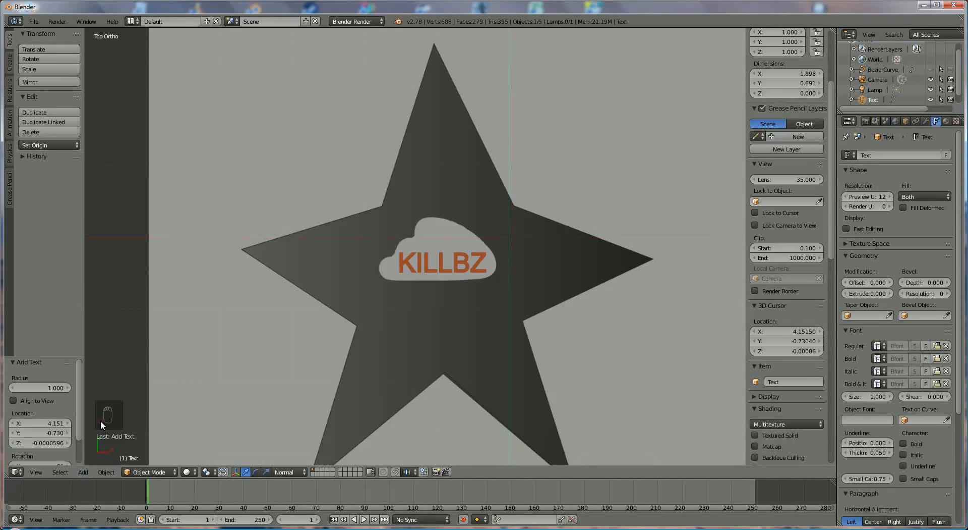
scroll(664, 238, down, 5)
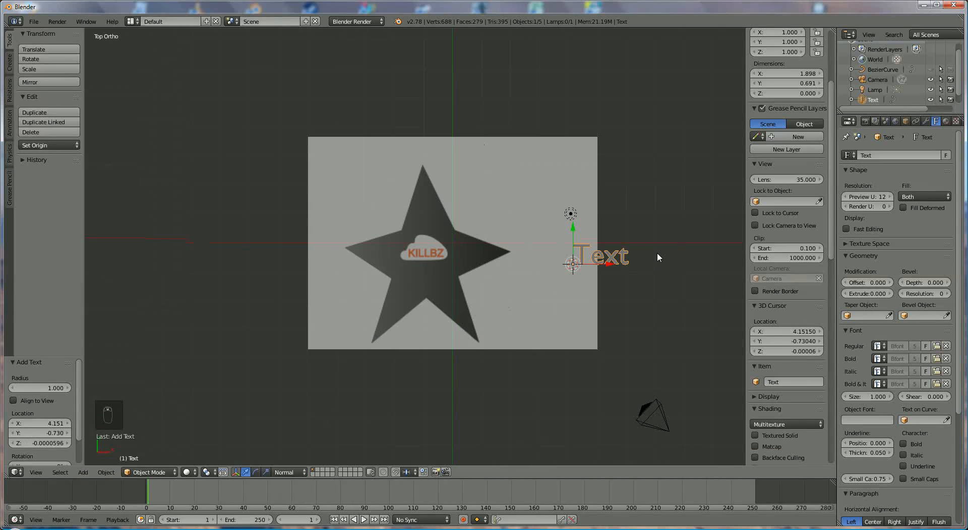
drag(613, 266, 441, 265)
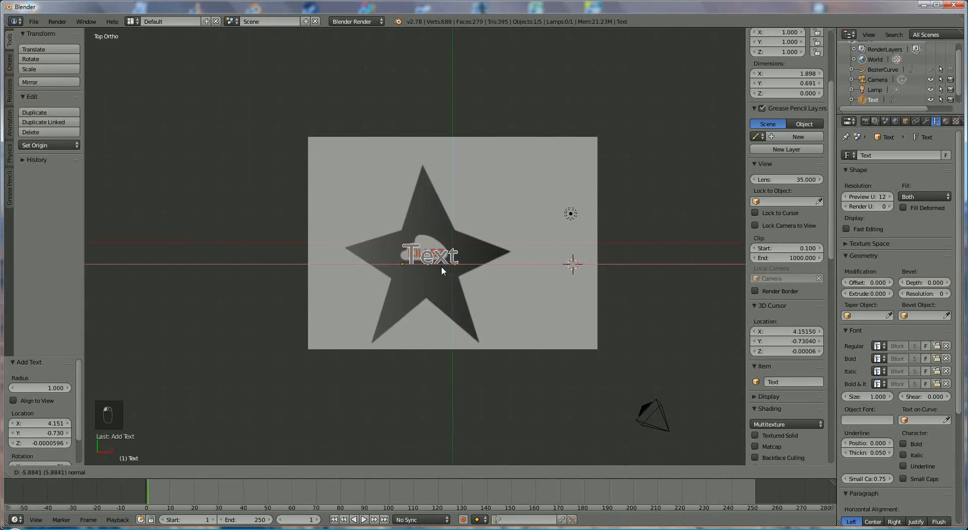
scroll(441, 265, up, 3)
scroll(444, 270, up, 4)
Replace the text object's default content with KILLBZ and return to Object Mode.
click(149, 472)
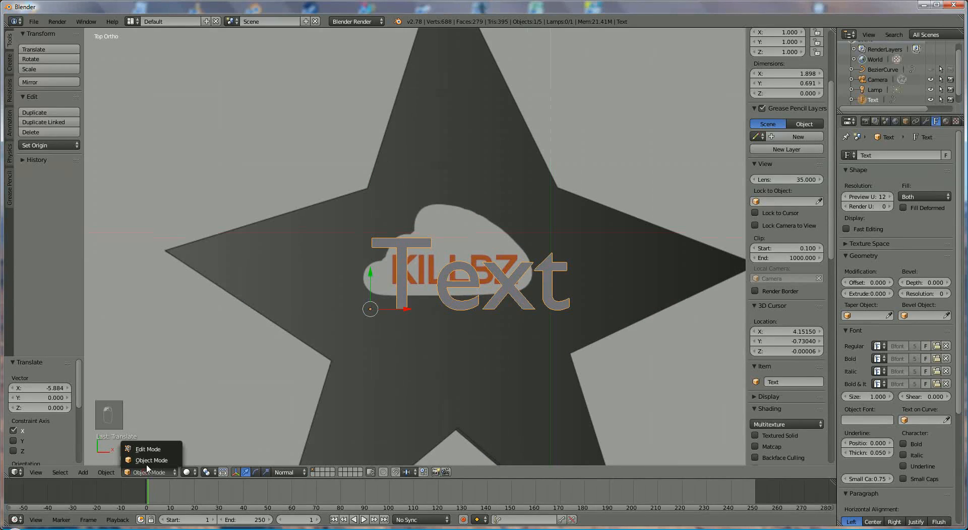
click(147, 449)
key(BackSpace)
key(BackSpace)
key(BackSpace)
key(BackSpace)
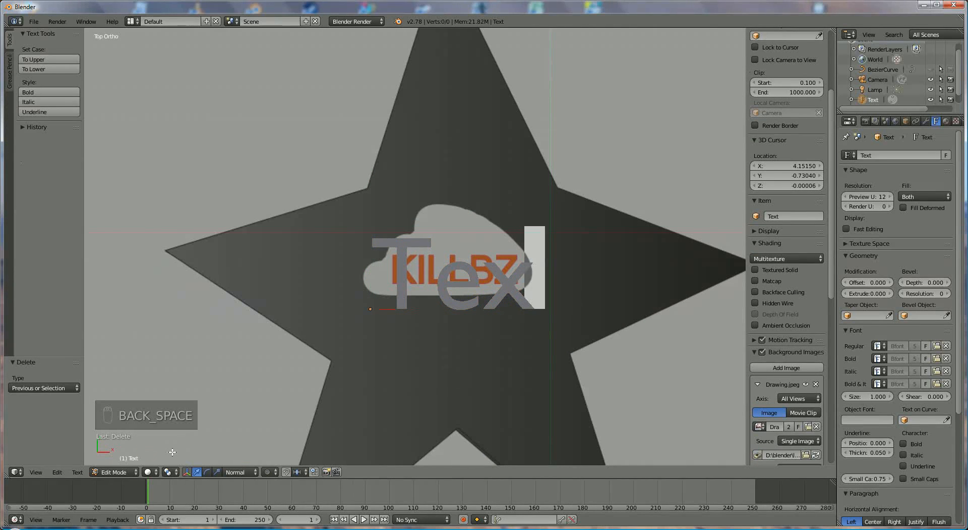
key(BackSpace)
key(BackSpace)
text(KILLBZ)
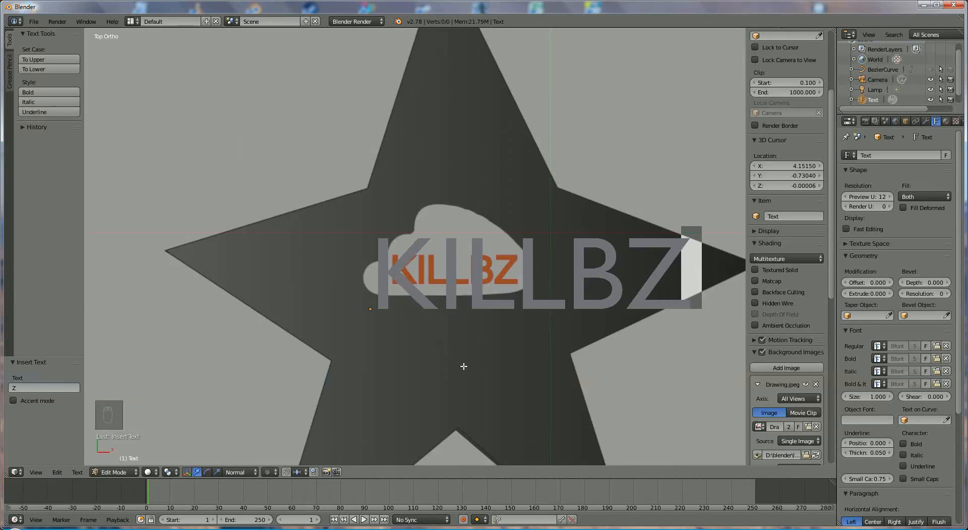
click(110, 472)
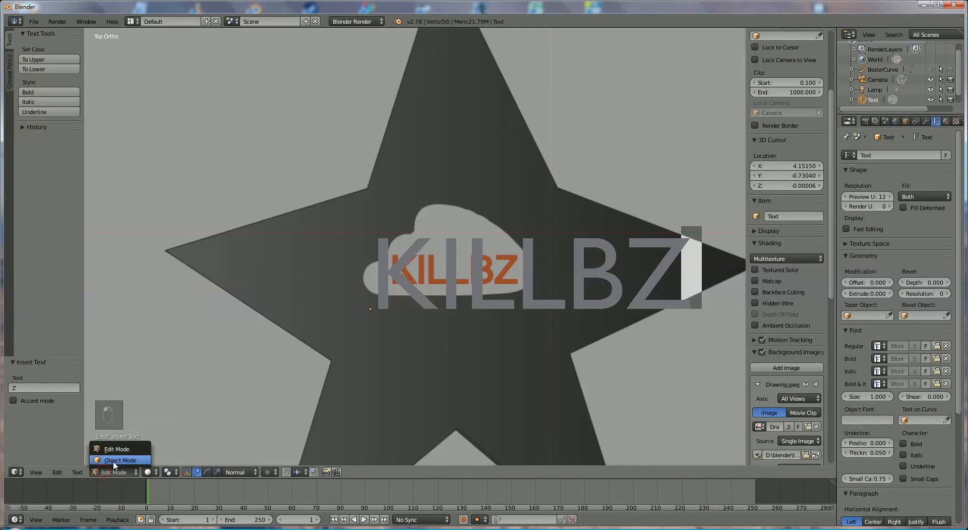
click(120, 460)
Scale the KILLBZ text to about 0.384 and move it about 0.223 along Y and 0.180 along X.
key(s)
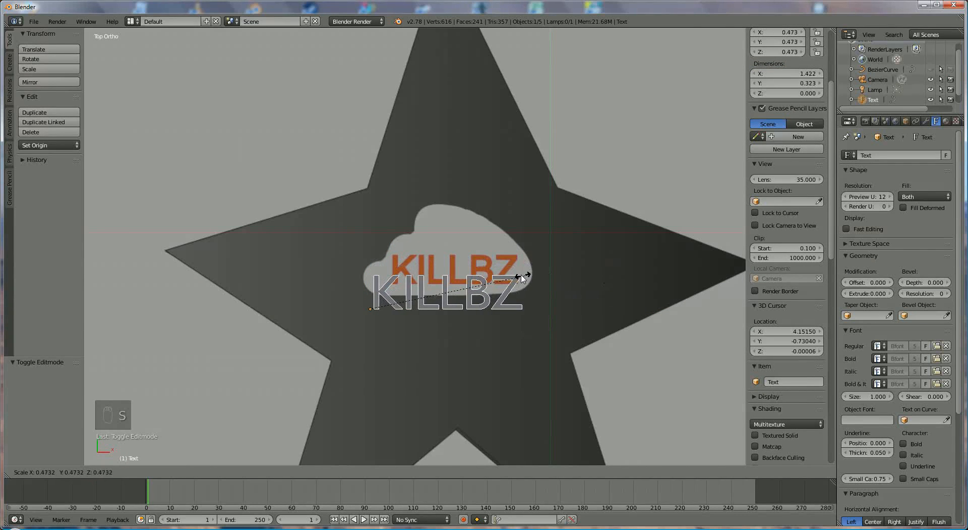
click(469, 281)
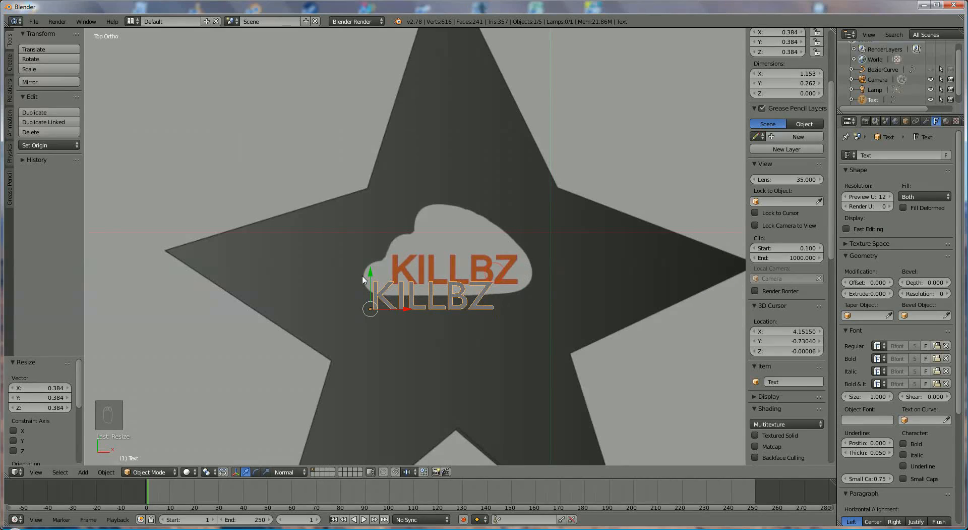
key(g)
key(y)
click(394, 276)
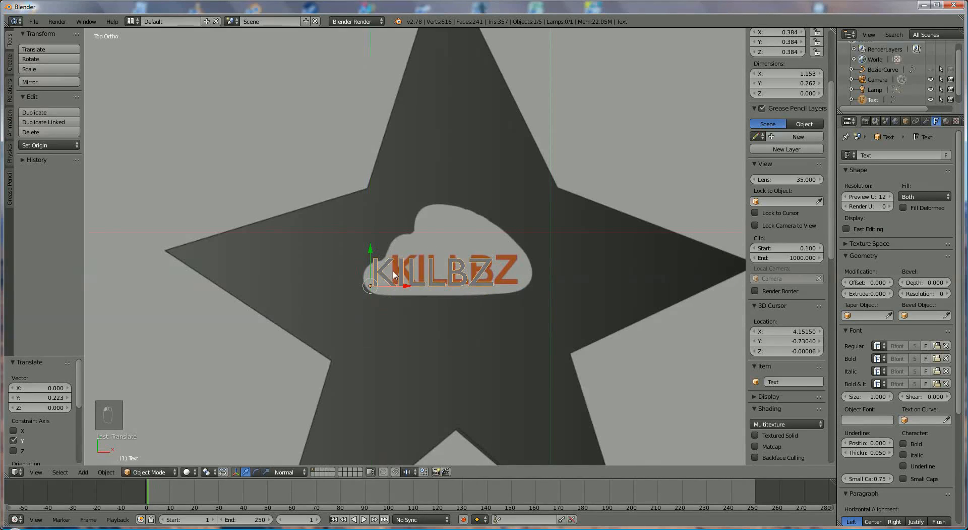
key(g)
key(x)
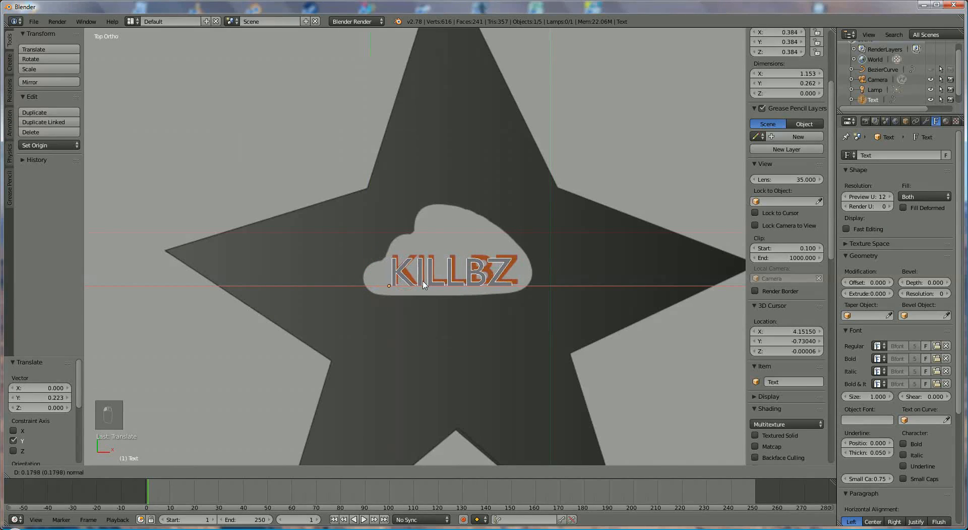
click(424, 285)
Nudge the text about 0.019 along Y and 0.015 along X, and scale it by about 1.033 to match the reference lettering.
key(g)
key(y)
key(y)
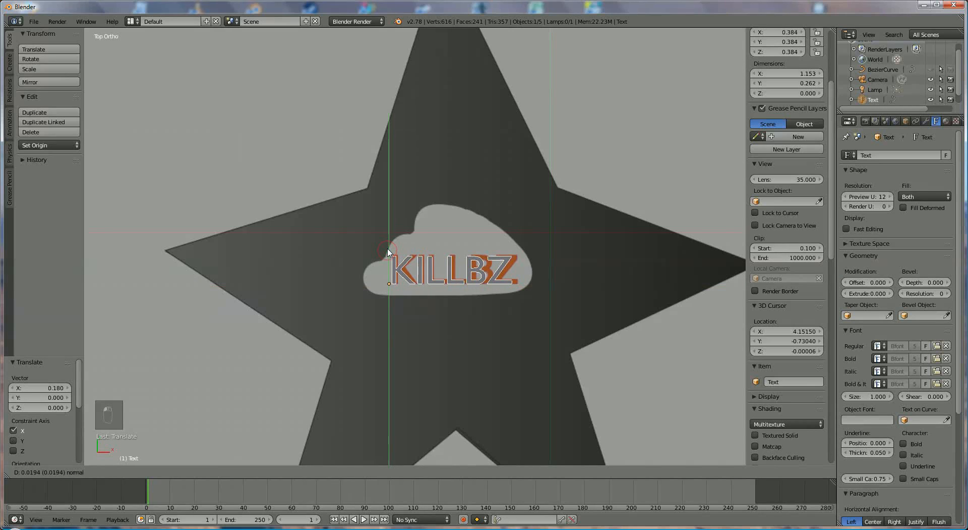
click(389, 251)
key(g)
key(x)
key(x)
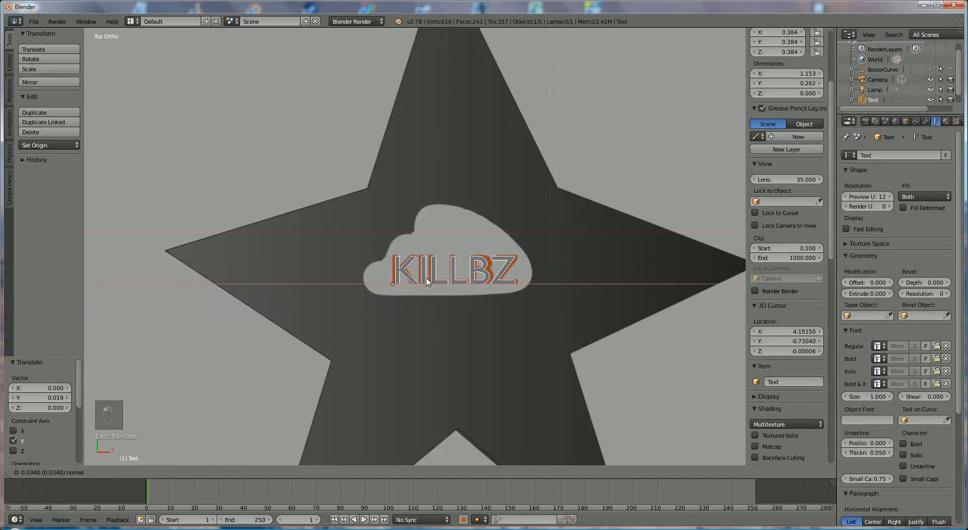
click(428, 284)
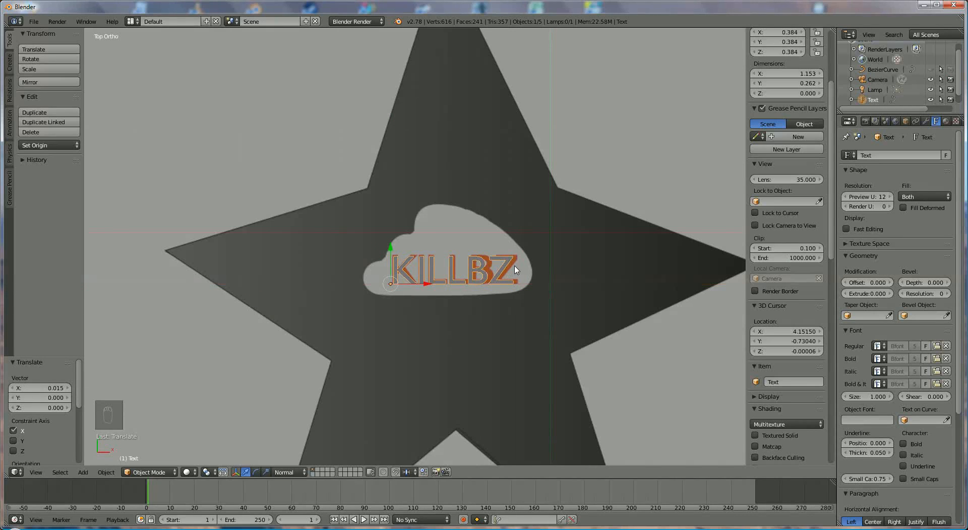
key(s)
click(546, 268)
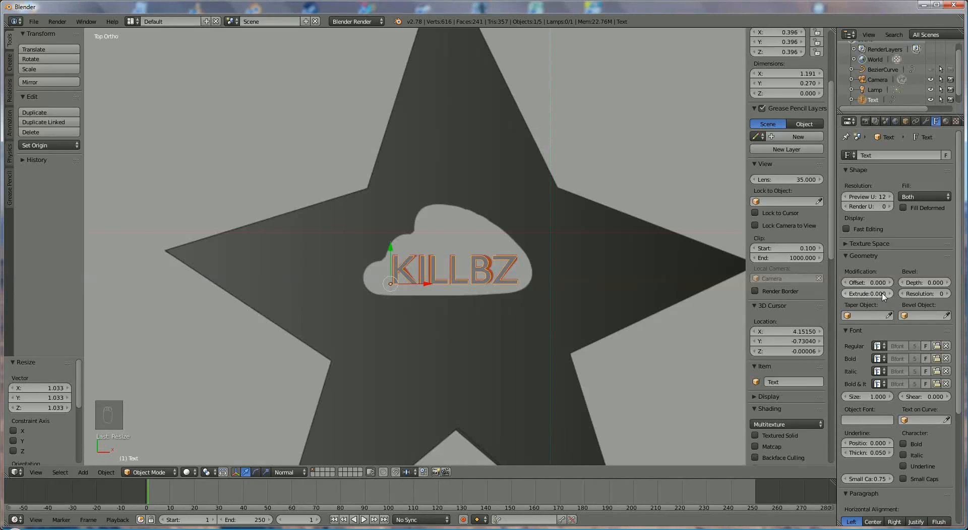
Set the KILLBZ text's extrude value to 0.5.
drag(875, 293, 890, 293)
click(878, 294)
text(5)
key(Return)
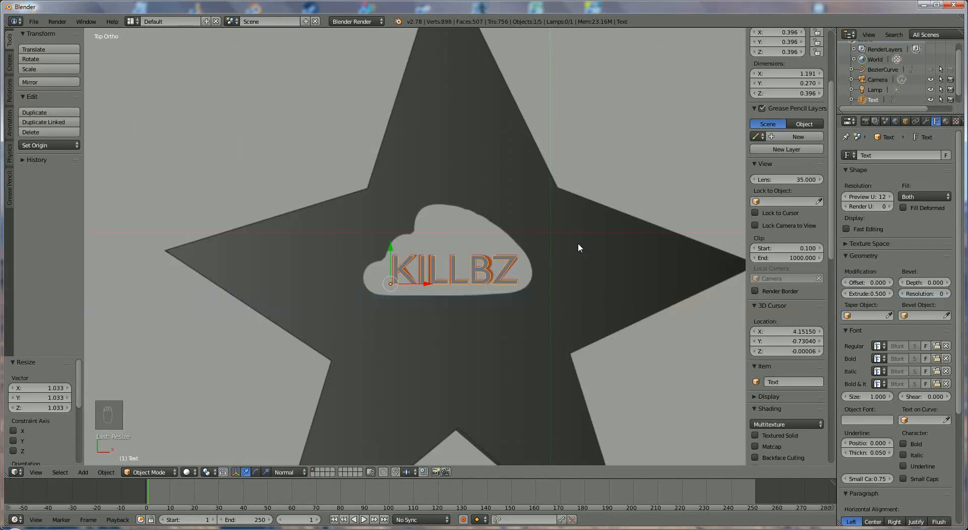
mouse_move(578, 243)
middle_down()
mouse_move(574, 201)
mouse_move(579, 241)
middle_up()
key(KP_7)
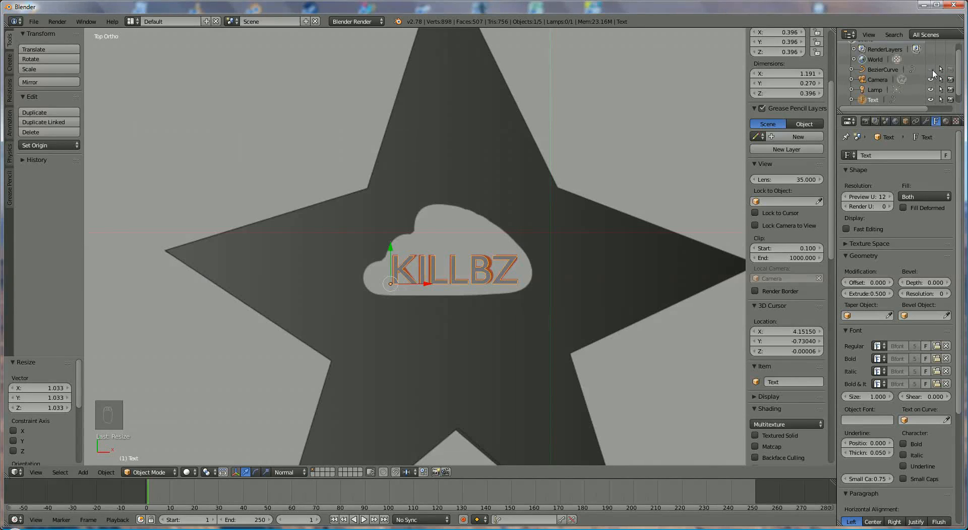
Unhide the logo star mesh and select it.
scroll(935, 98, down, 1)
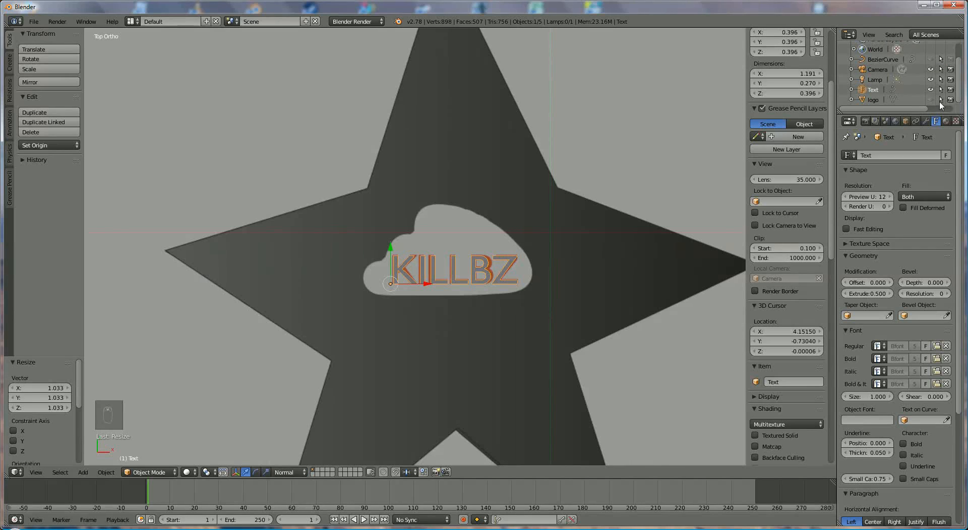
click(932, 100)
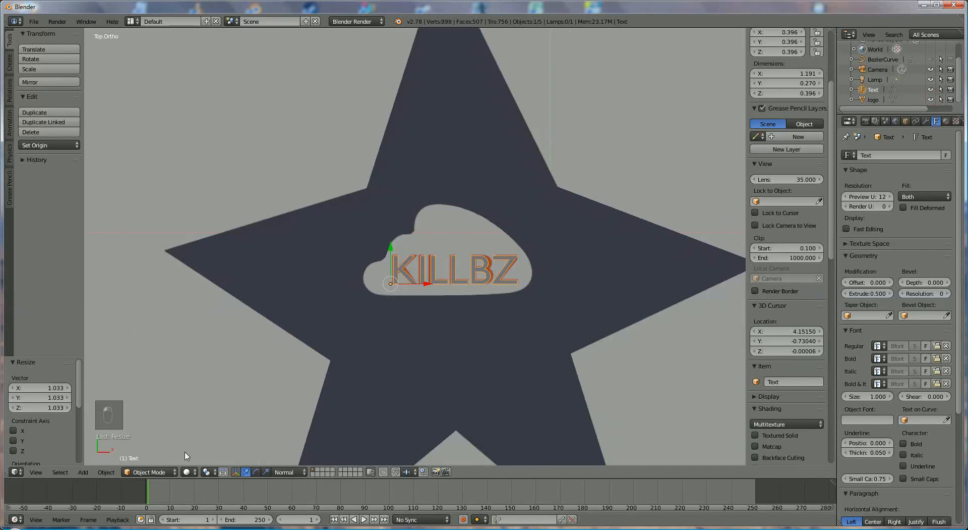
right_click(282, 301)
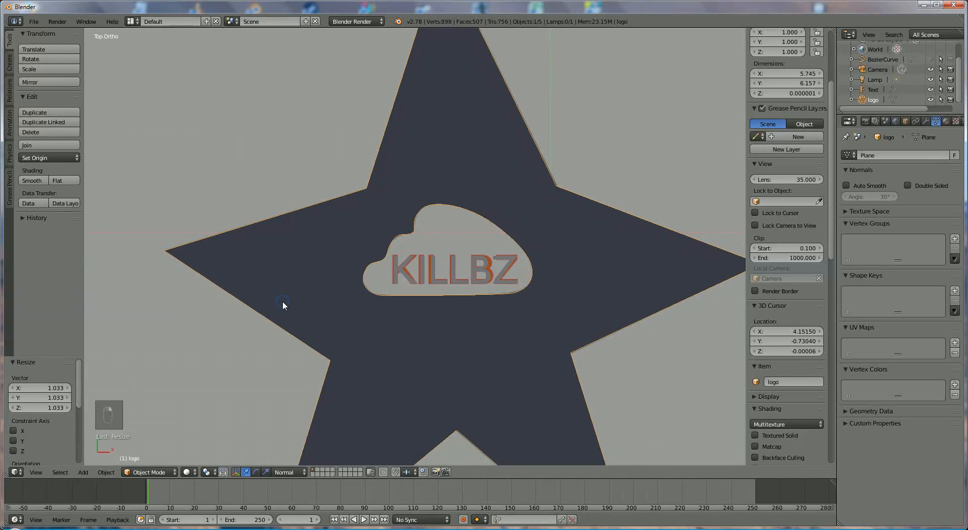
Enter Edit Mode on the logo star mesh and select all of its geometry.
middle_drag(498, 328, 502, 286)
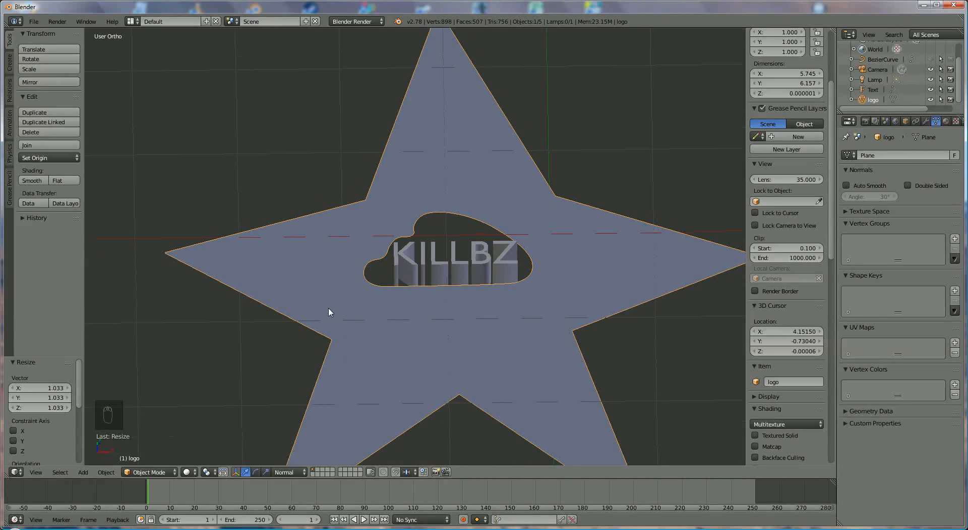
click(151, 471)
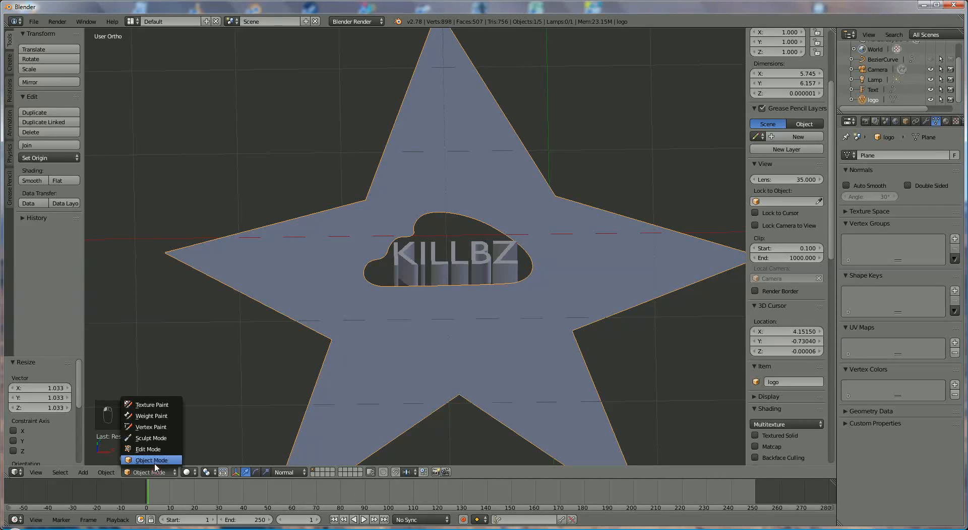
click(149, 451)
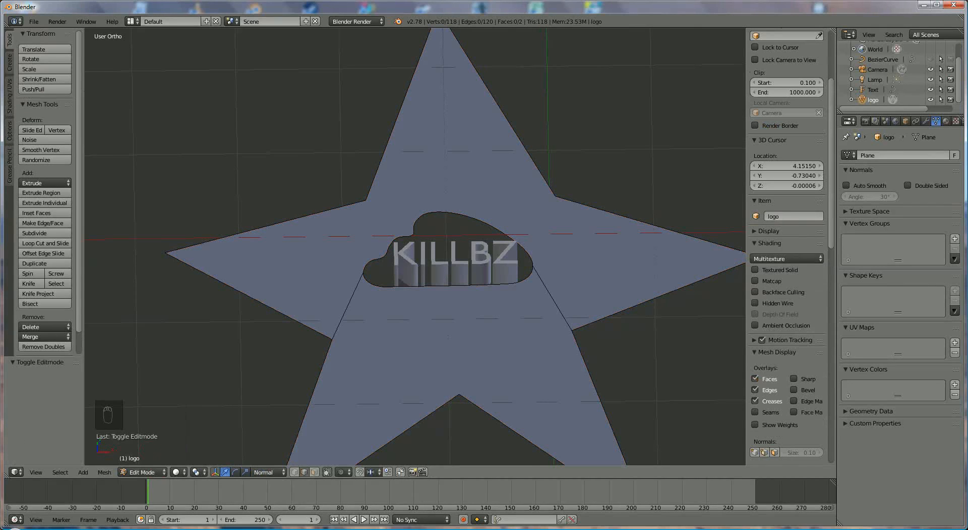
key(a)
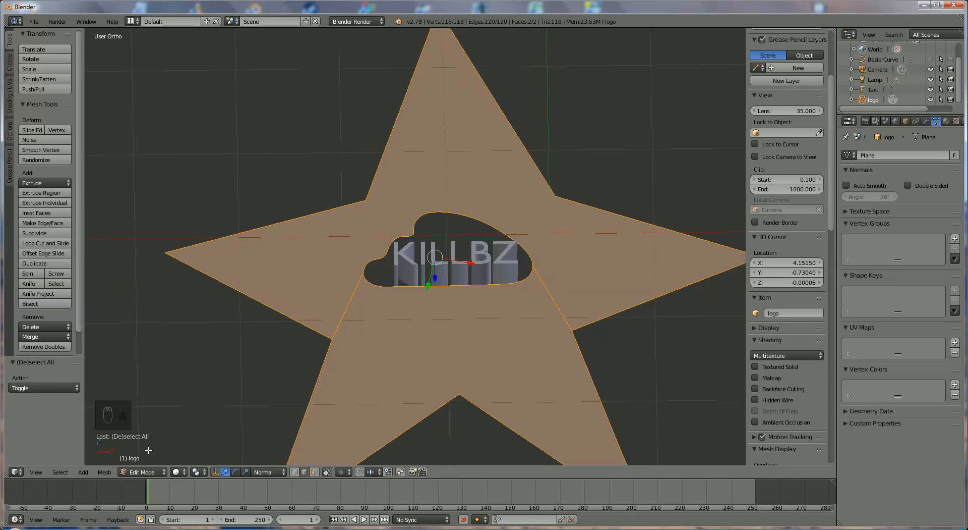
key(e)
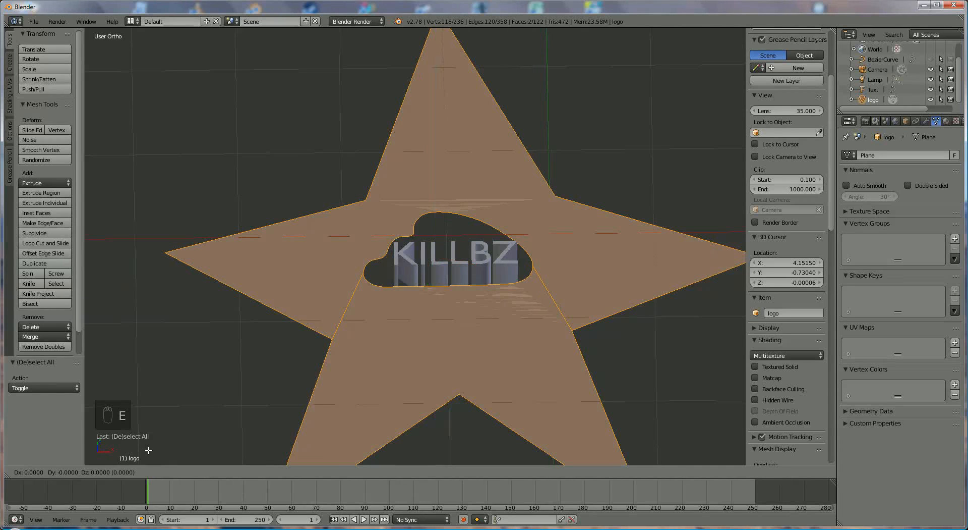
text(.5)
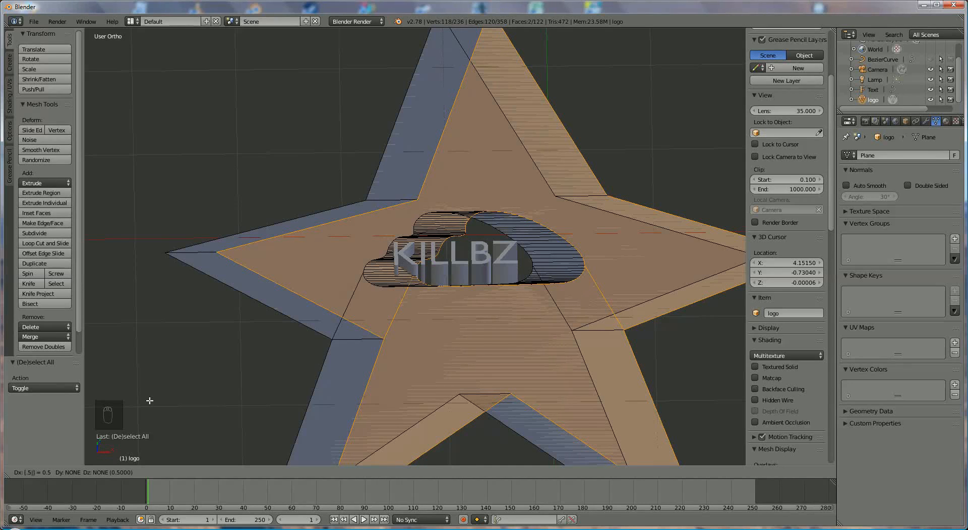
key(z)
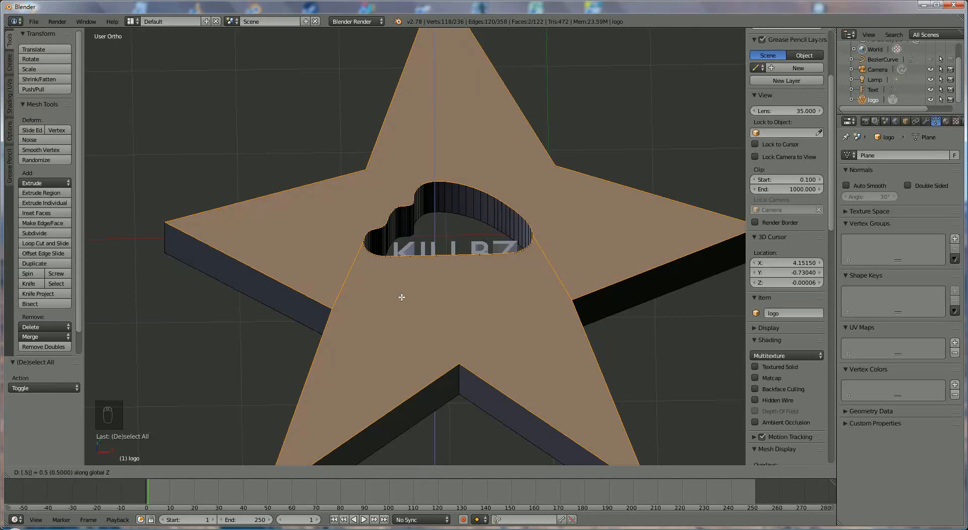
key(z)
key(z)
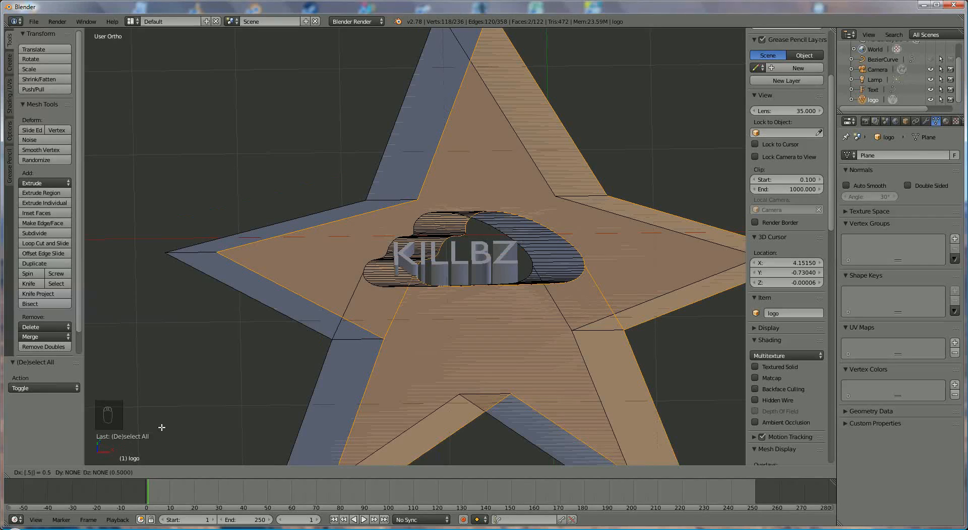
key(z)
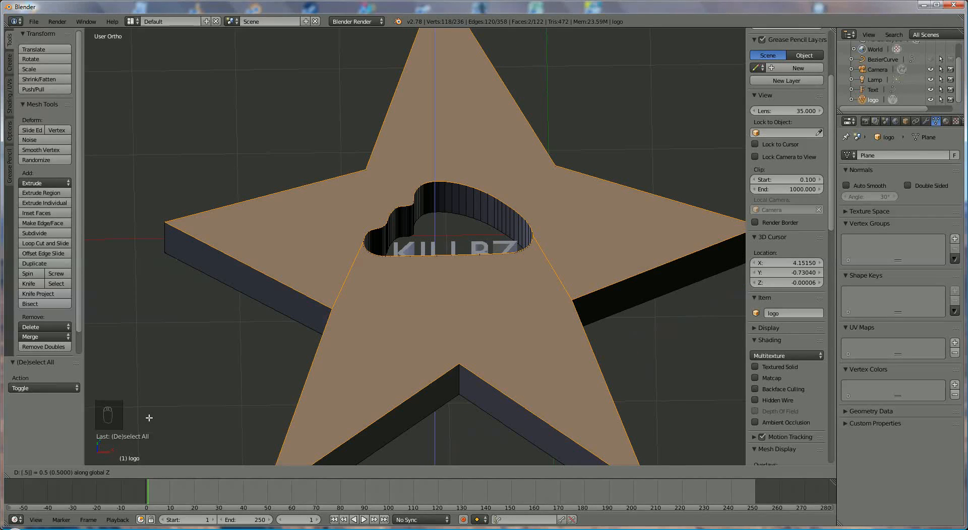
key(Escape)
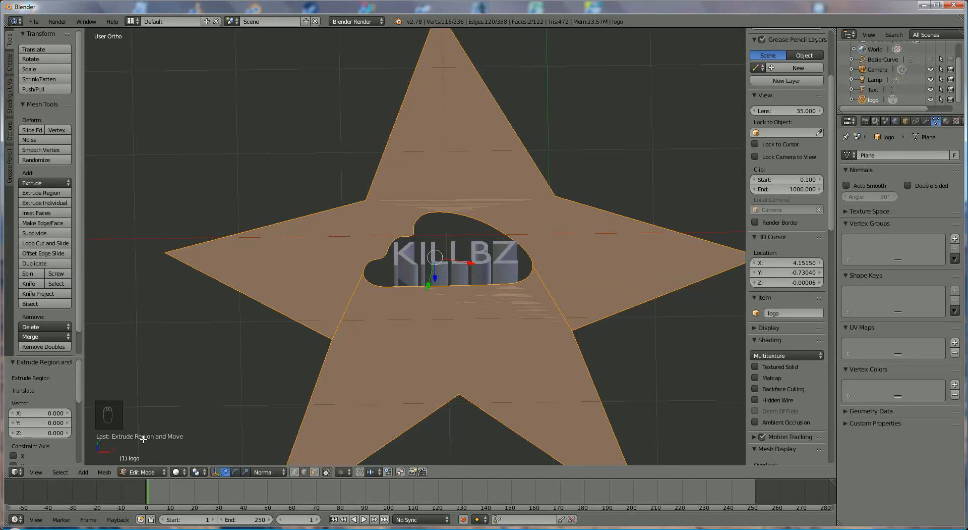
Extrude the whole star face 0.5 along the global Z axis and inspect its thickness from the side.
text(e.5)
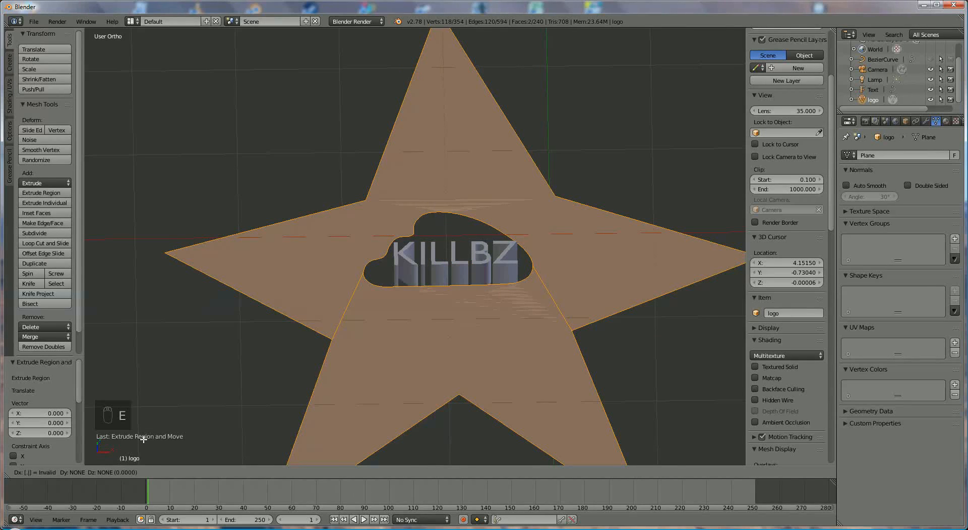
text(z)
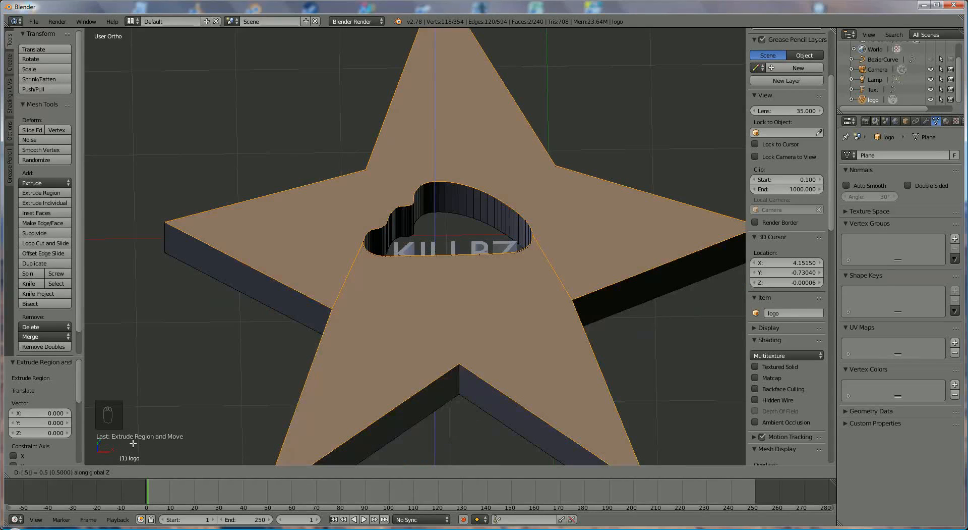
click(133, 457)
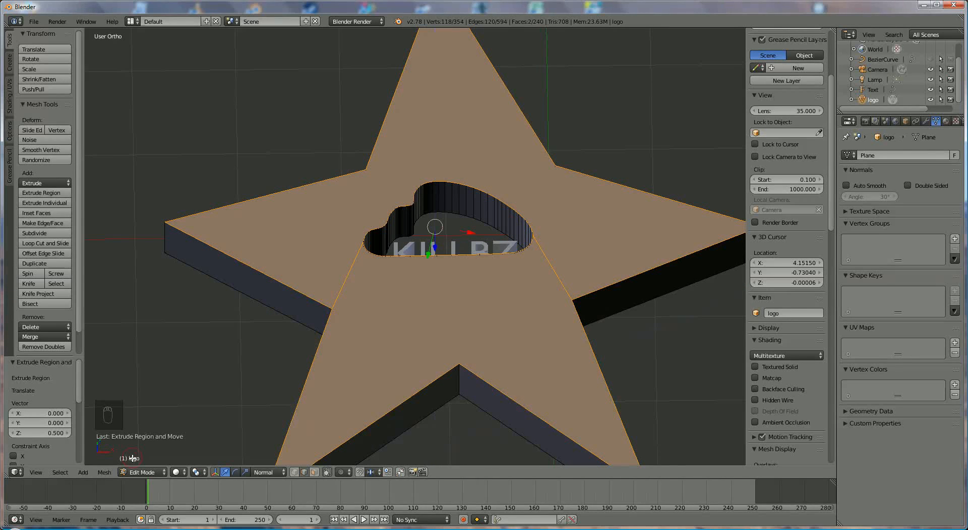
middle_drag(203, 335, 200, 298)
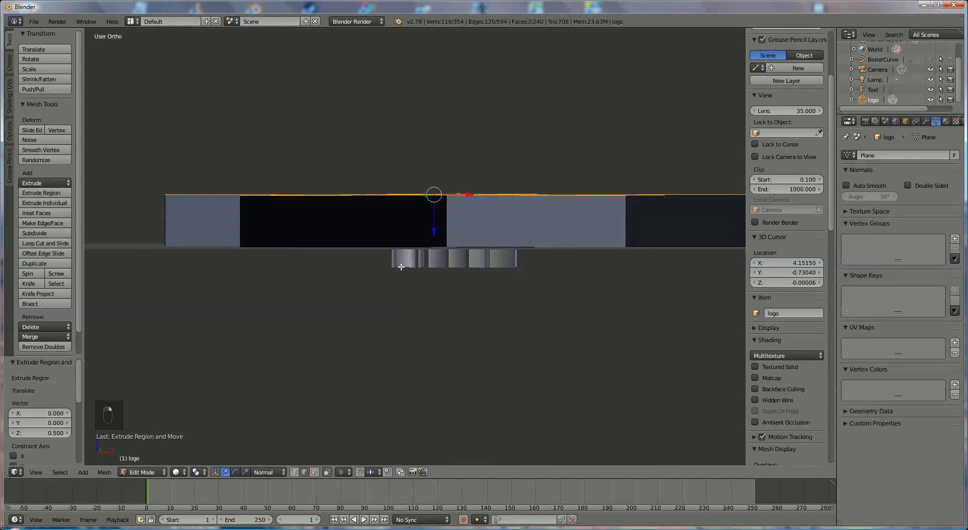
middle_drag(431, 343, 435, 449)
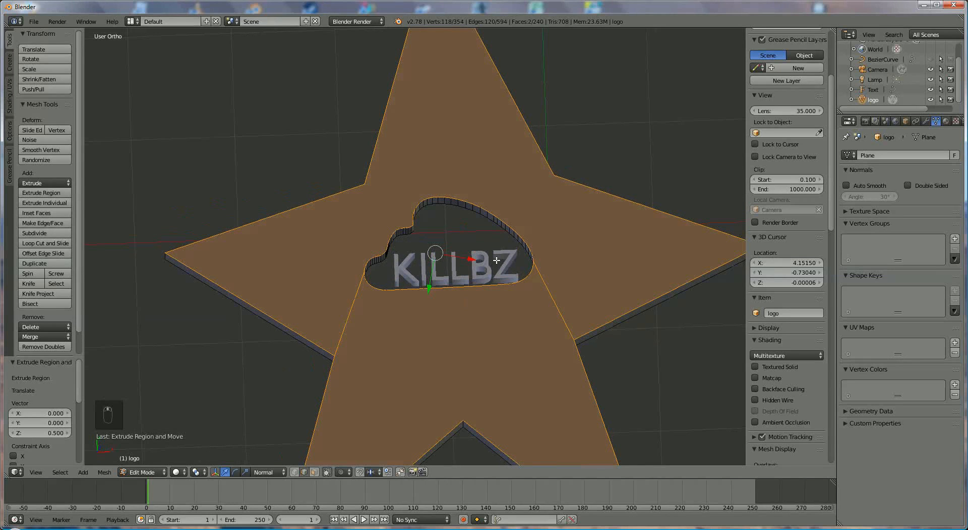
Return to Object Mode and select the KILLBZ text.
click(140, 471)
click(151, 468)
right_click(473, 273)
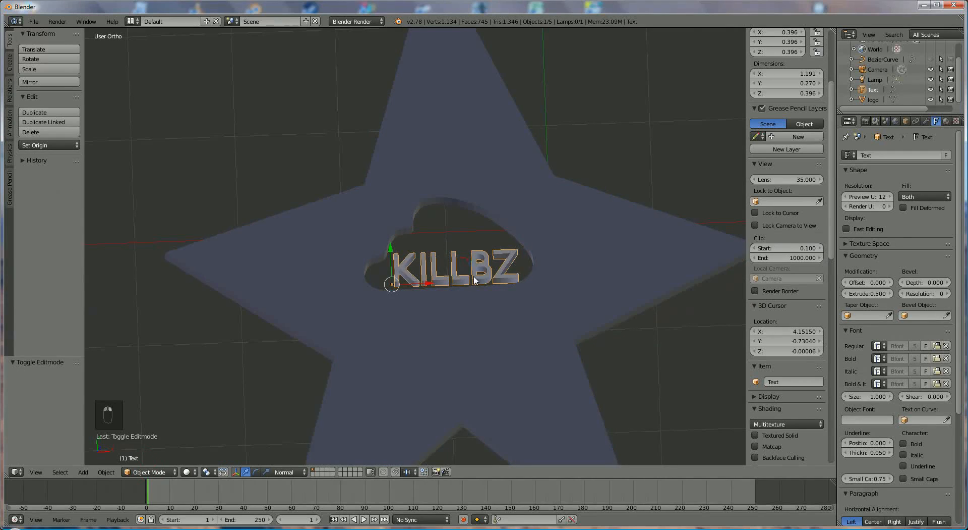
middle_drag(473, 272, 450, 271)
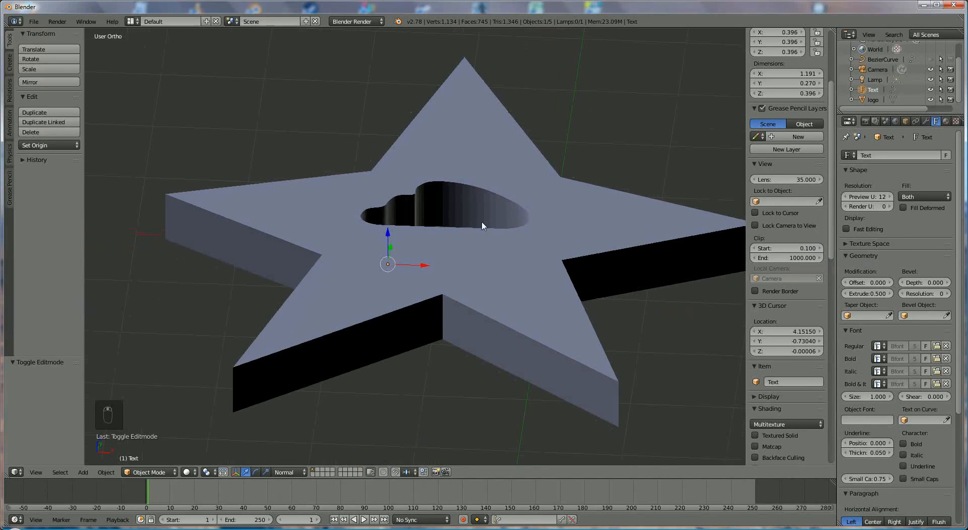
scroll(783, 113, up, 6)
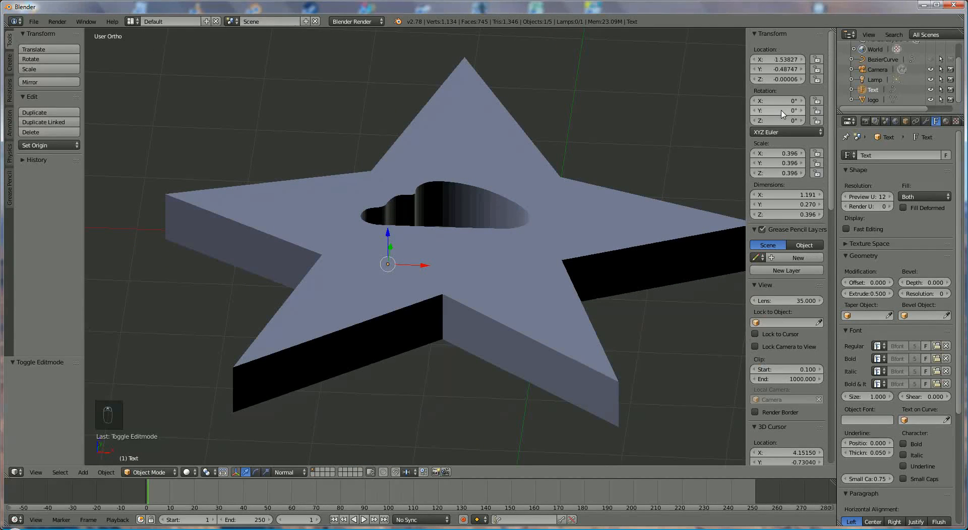
Set the KILLBZ text's Z location to 0.5.
click(793, 80)
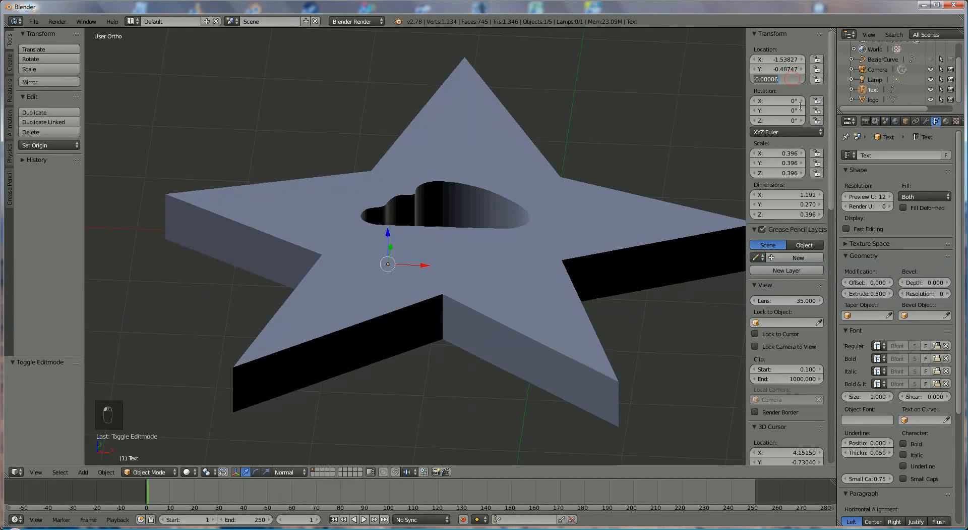
text(0.5)
key(Return)
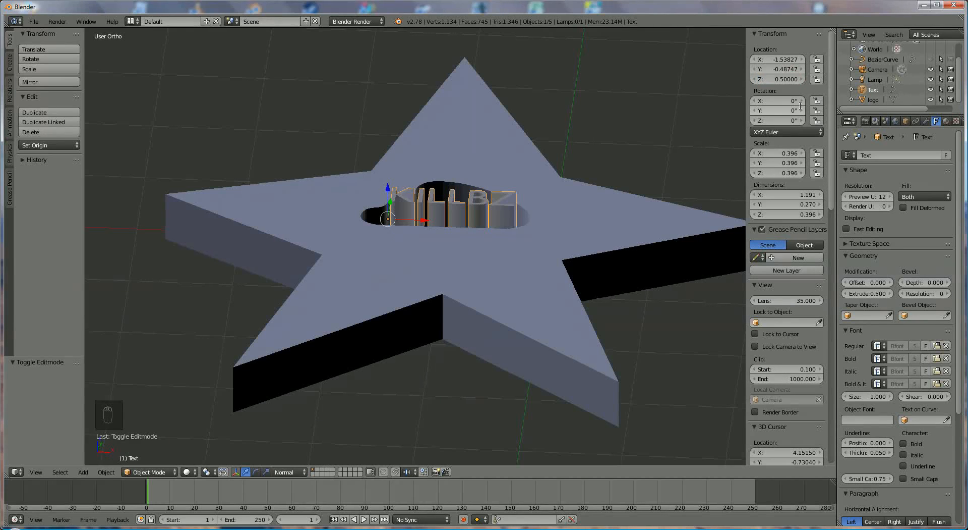
Set the KILLBZ text's Z location to 0 and raise it about 0.316 along Z within the cloud cut-out.
click(775, 79)
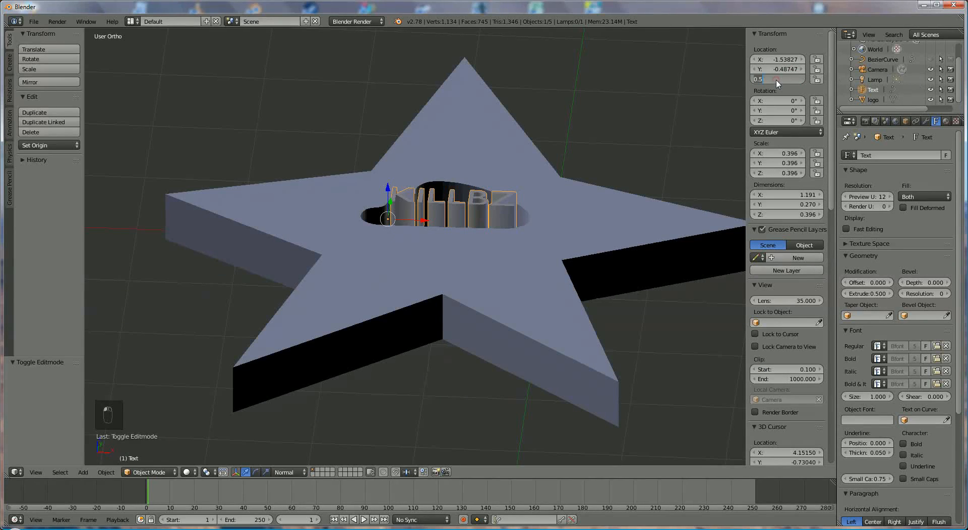
text(0)
key(Return)
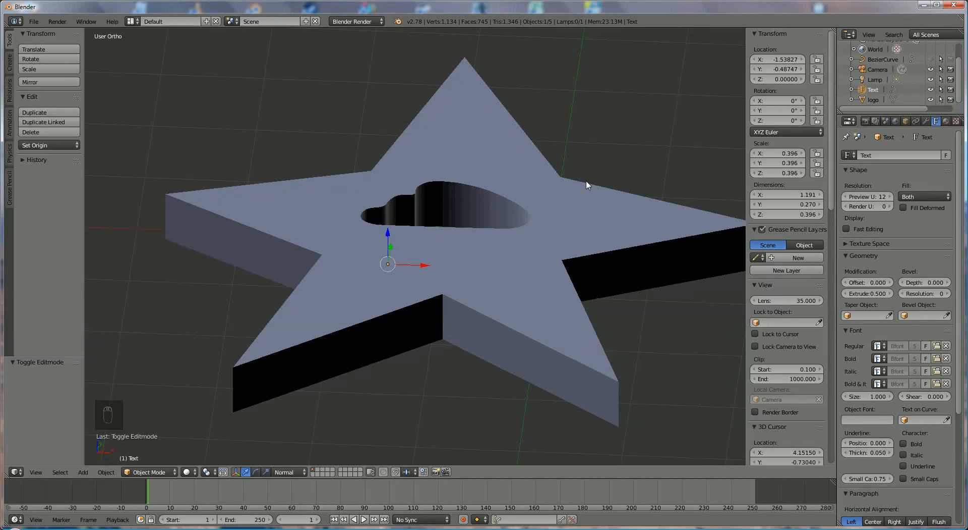
middle_drag(586, 181, 584, 150)
drag(390, 208, 388, 177)
middle_drag(595, 182, 594, 297)
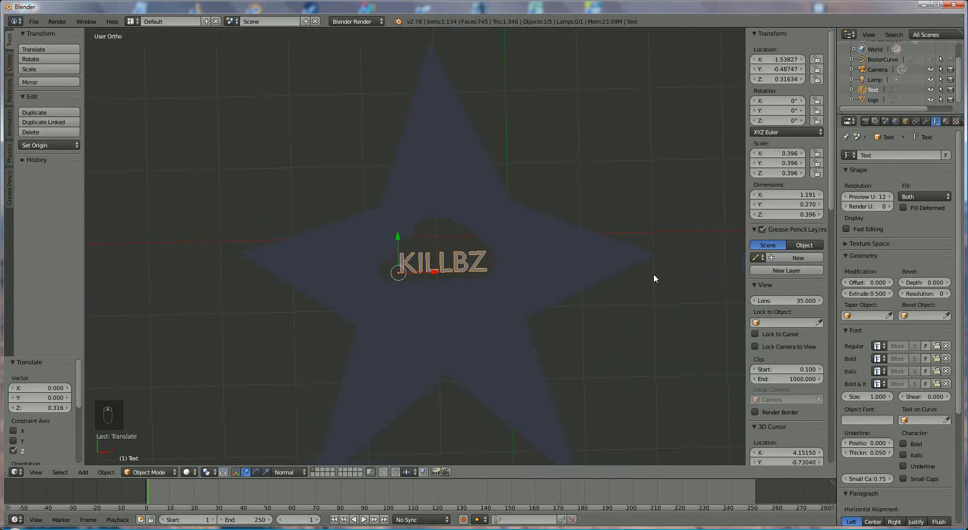
middle_drag(600, 259, 579, 222)
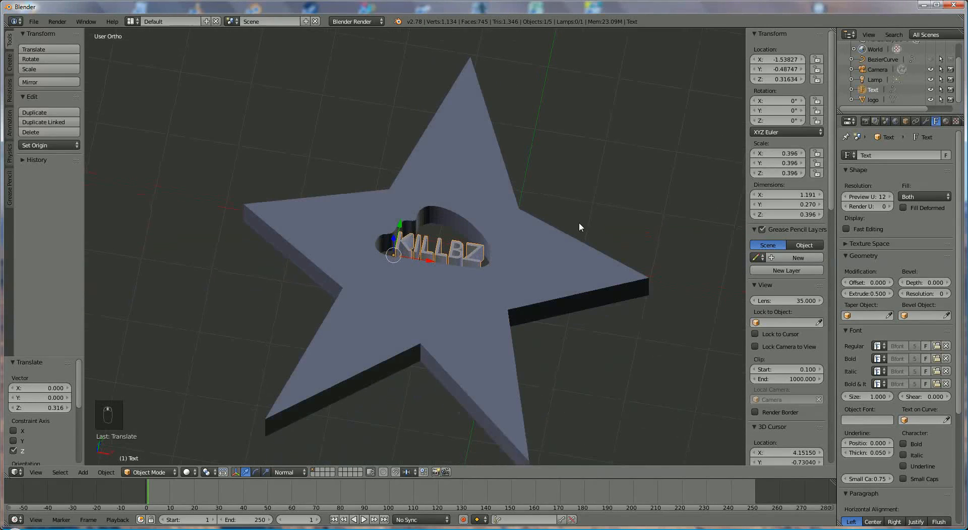
Add a new material to the KILLBZ text with a red diffuse color of about R 0.800, G 0.011, B 0.023.
click(945, 121)
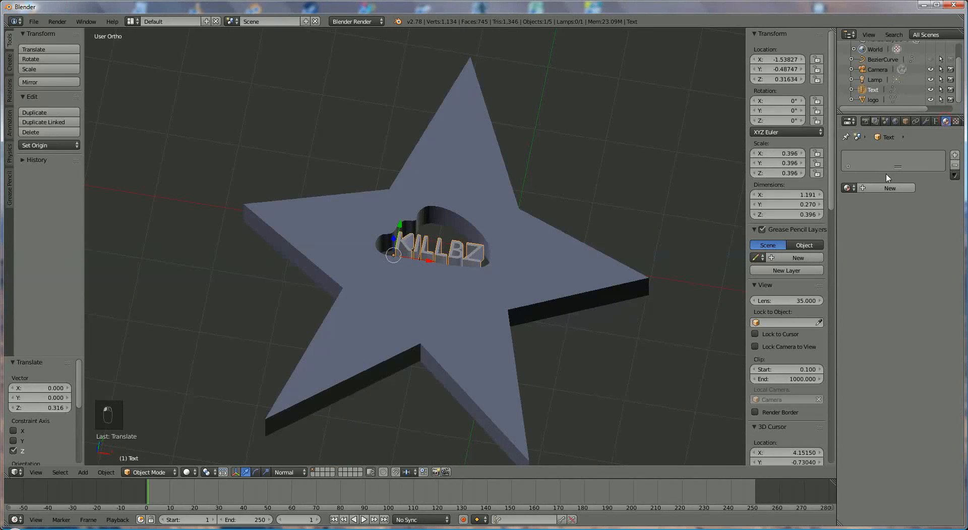
click(887, 188)
click(883, 311)
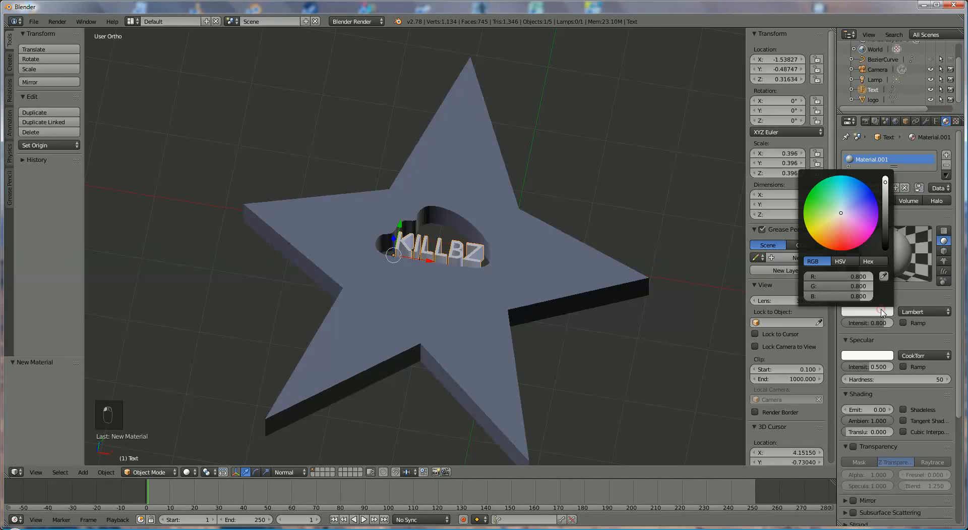
click(845, 249)
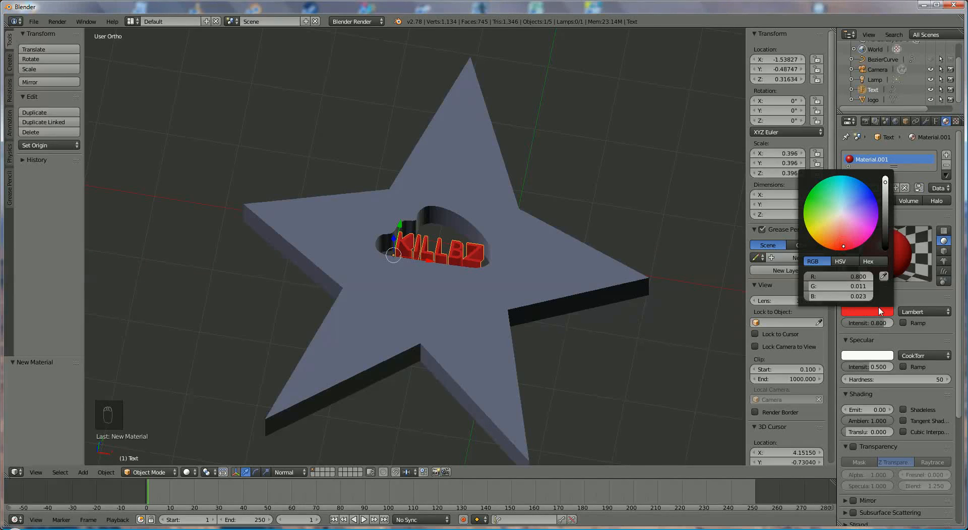
Set the text material's diffuse and specular intensity to 1.000 and raise its emit value slightly.
drag(886, 323, 914, 324)
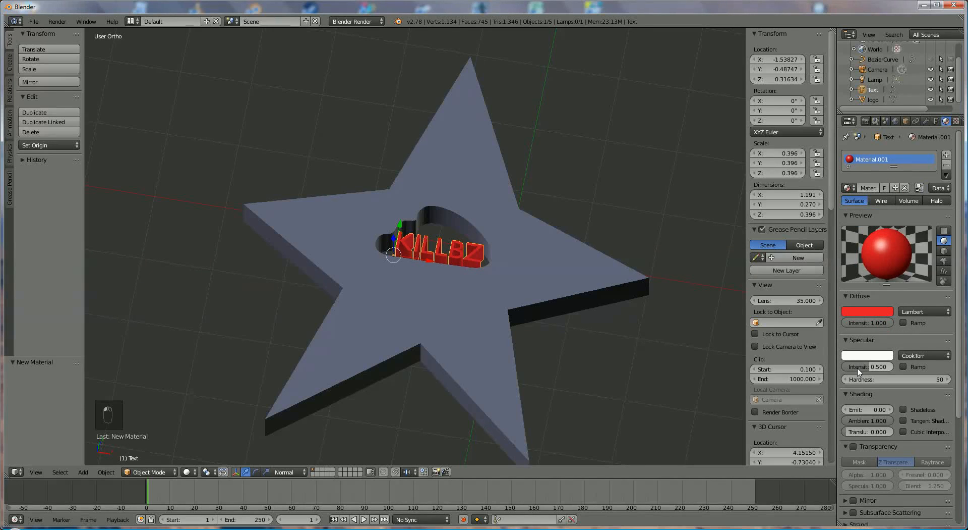
drag(860, 372, 895, 371)
drag(864, 407, 881, 410)
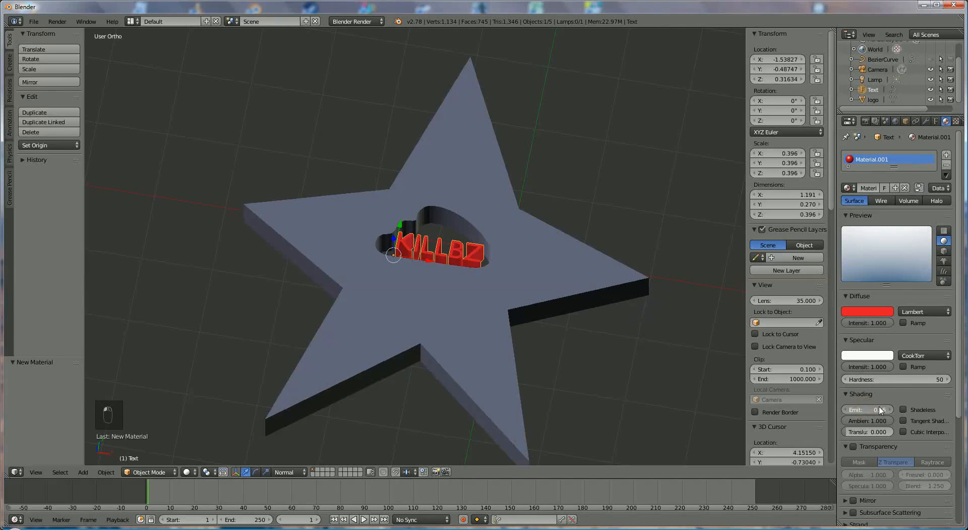
Give the logo star a new material with yellow diffuse color, about R 0.800, G 0.736, B 0.038, and diffuse intensity 1.000.
right_click(590, 271)
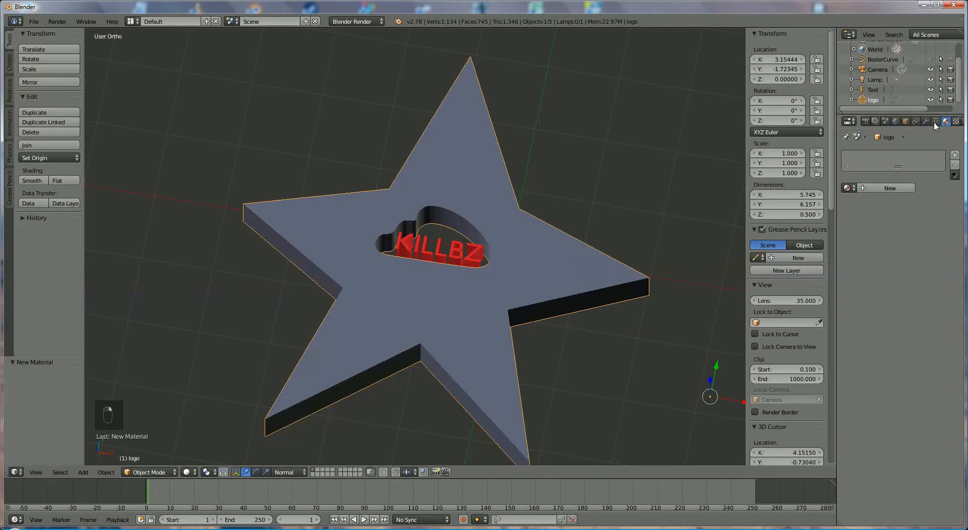
click(891, 188)
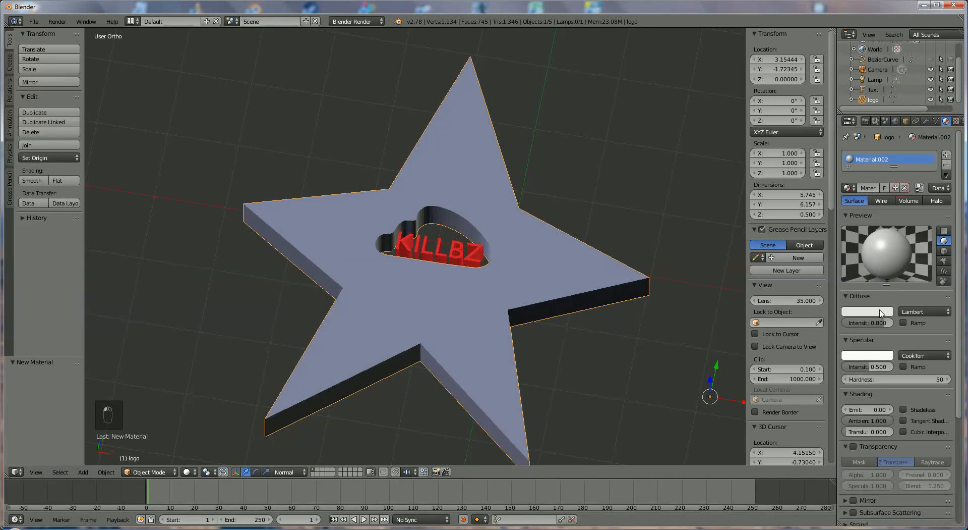
click(881, 313)
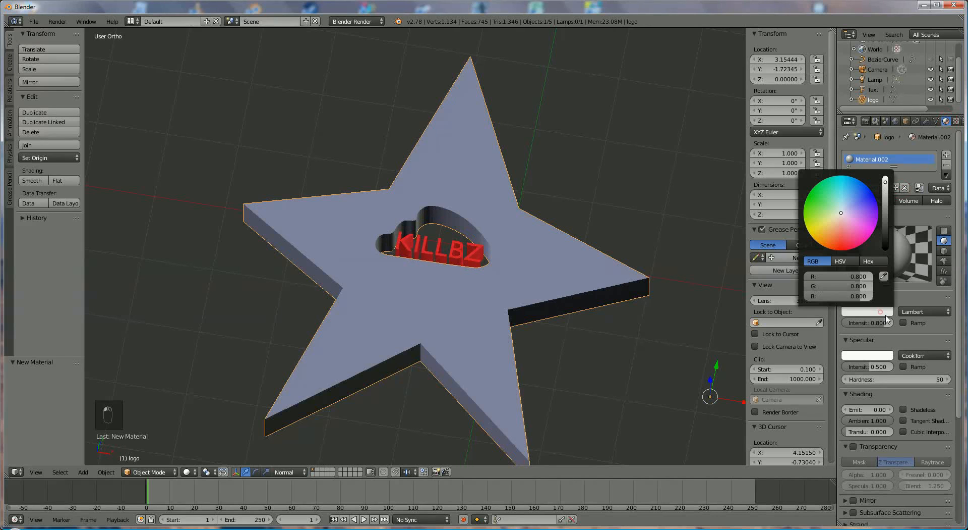
click(840, 216)
drag(839, 216, 837, 217)
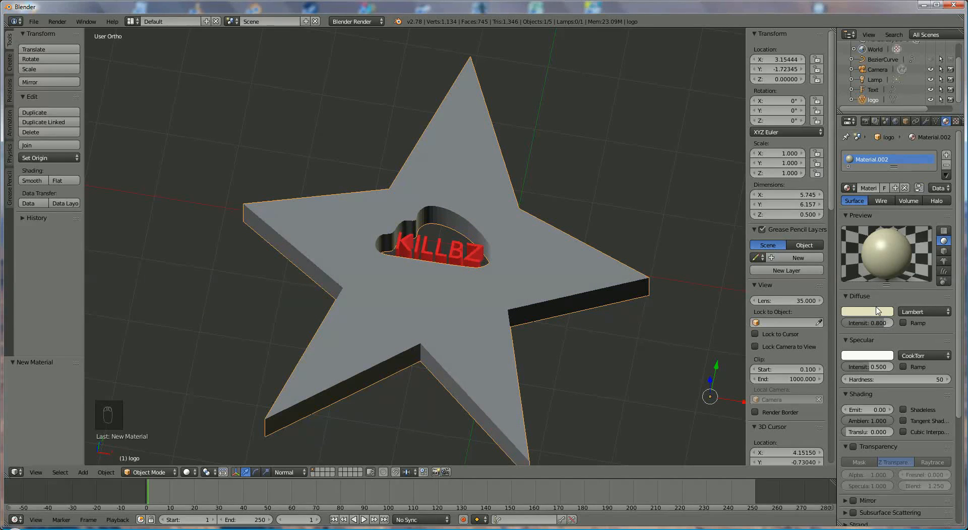
click(879, 311)
click(817, 229)
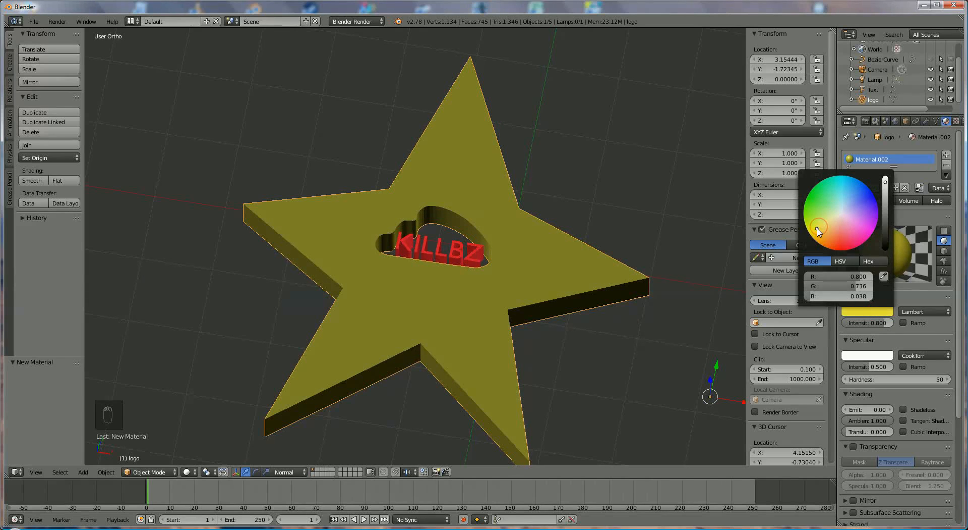
drag(884, 323, 903, 325)
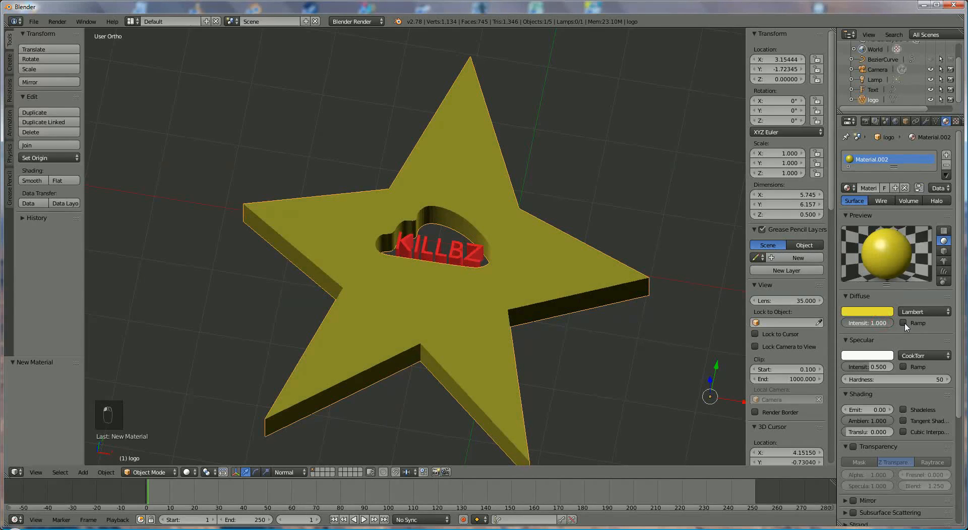
Set the star material's specular intensity to 1.000 and its emit value to about 0.23.
drag(876, 367, 906, 372)
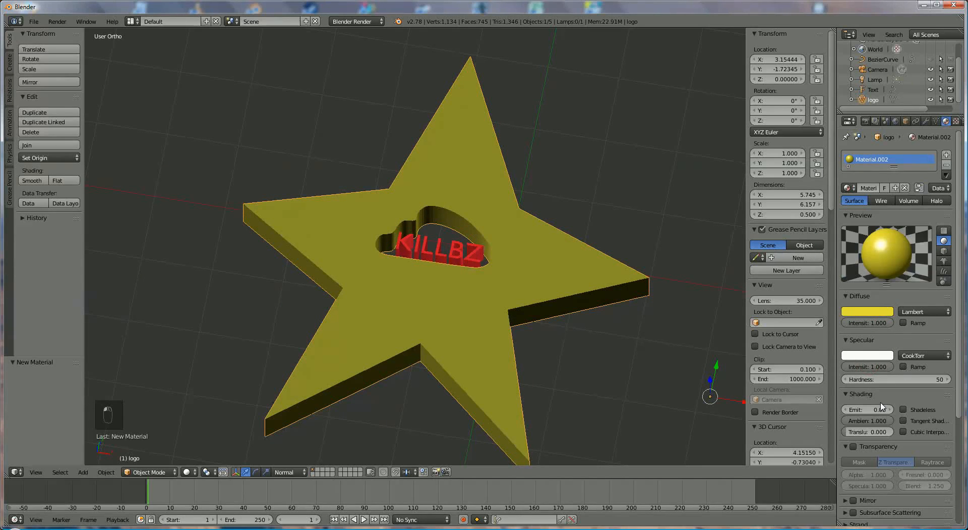
drag(856, 409, 874, 408)
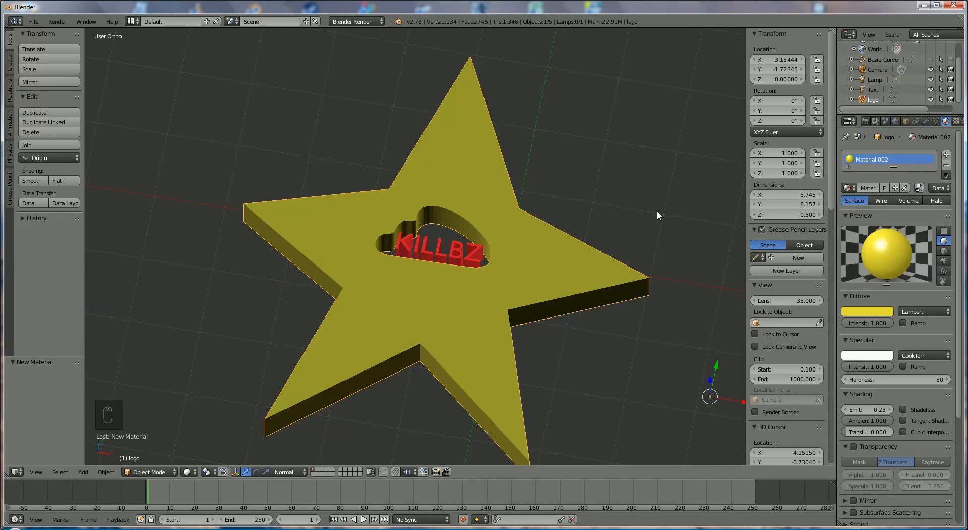
Convert the KILLBZ text to a mesh and join it with the logo star into one object.
right_click(461, 250)
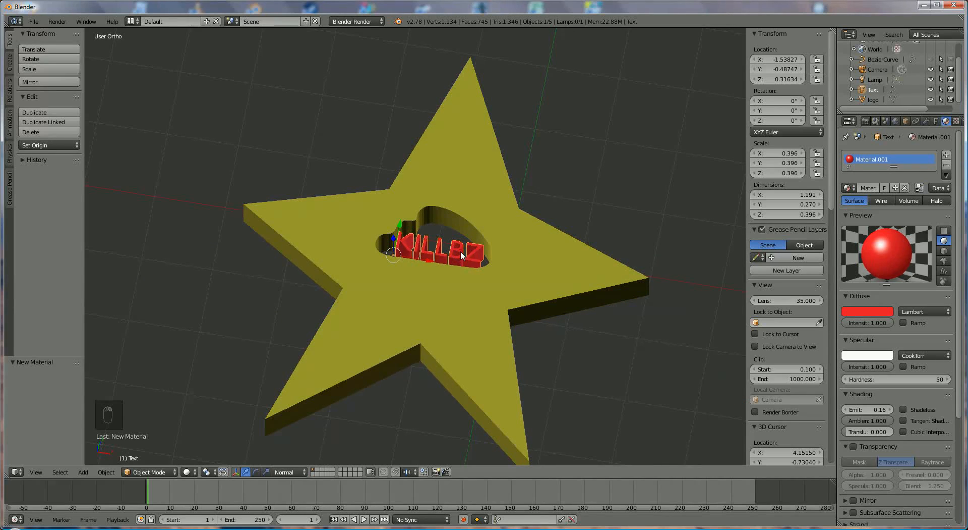
key(alt+c)
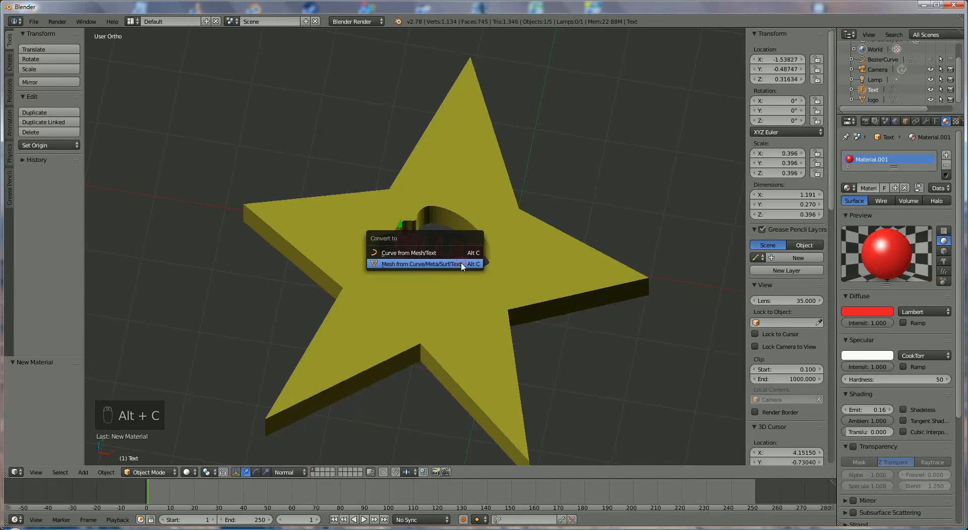
click(462, 265)
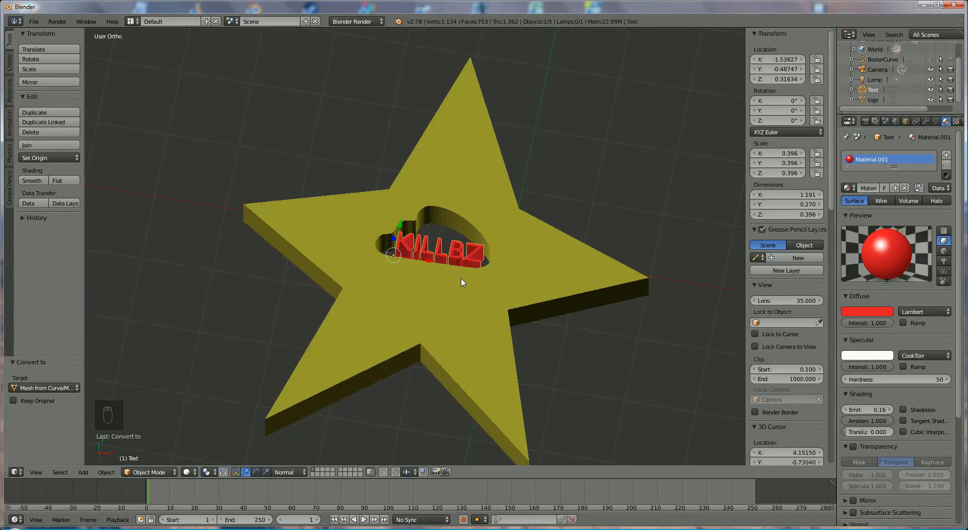
right_click(543, 278)
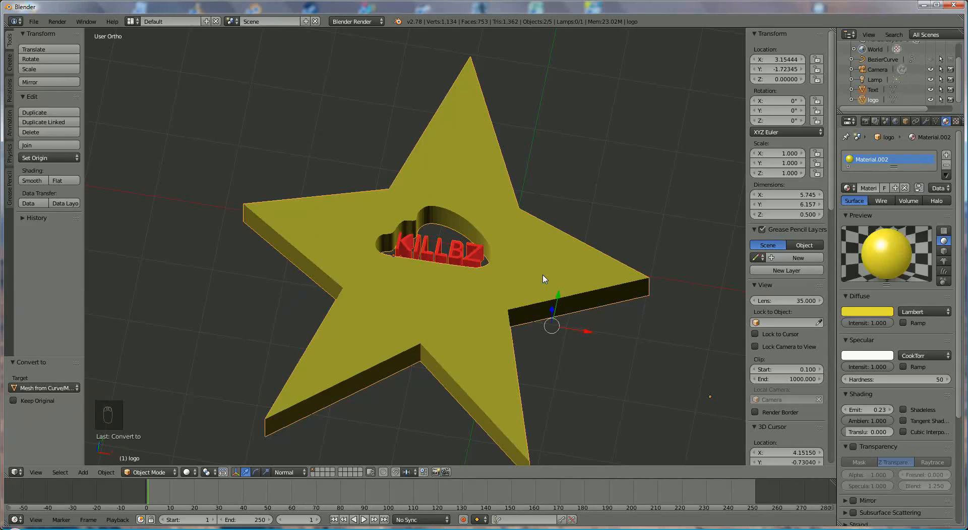
key(ctrl+j)
Move the joined logo along X and Y to about X 4.564, Y -1.529.
scroll(461, 165, down, 4)
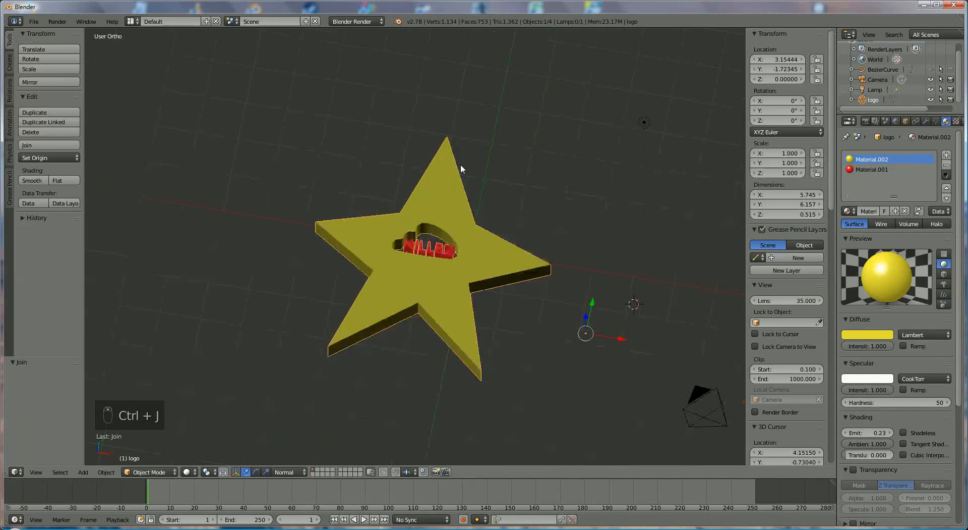
middle_drag(470, 178, 476, 244)
drag(547, 260, 540, 288)
drag(577, 318, 516, 325)
key(KP_7)
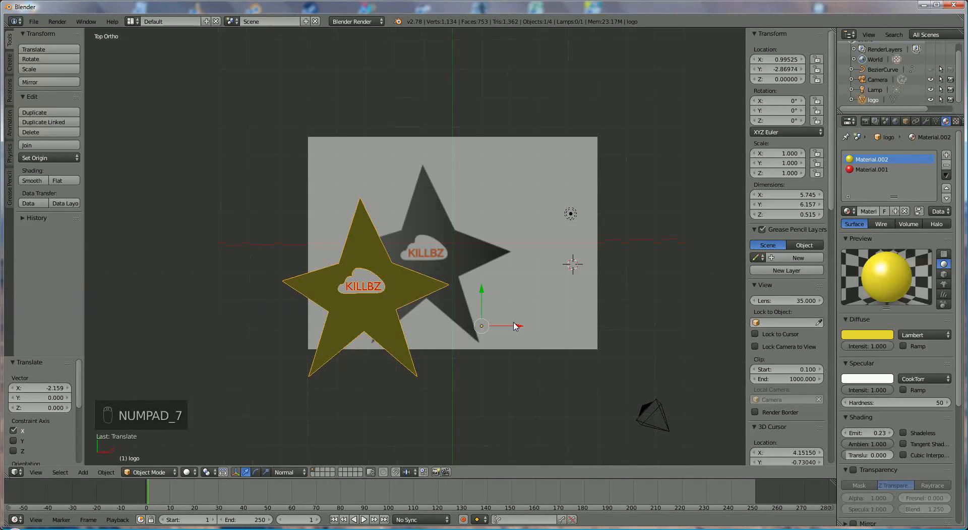
drag(482, 290, 480, 246)
drag(512, 286, 615, 316)
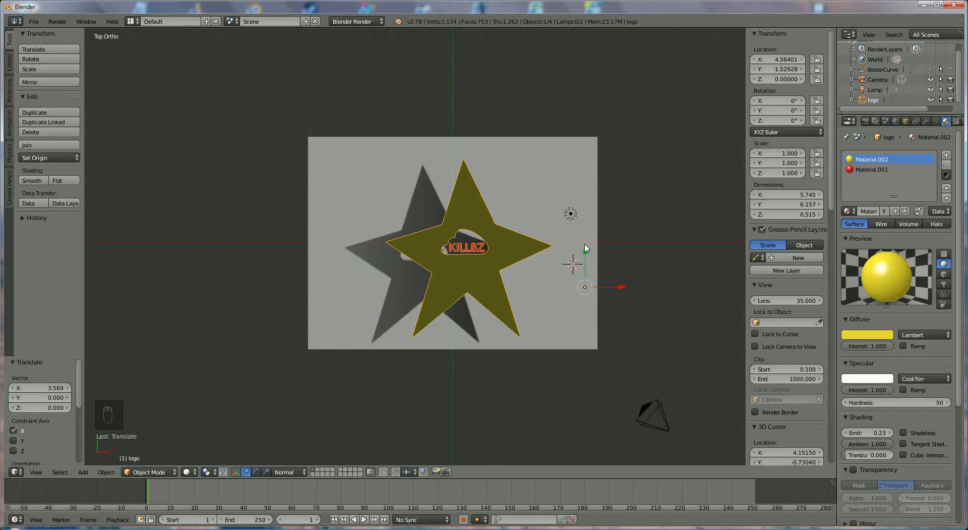
Add a mesh plane and scale it up by about 6.902.
click(83, 471)
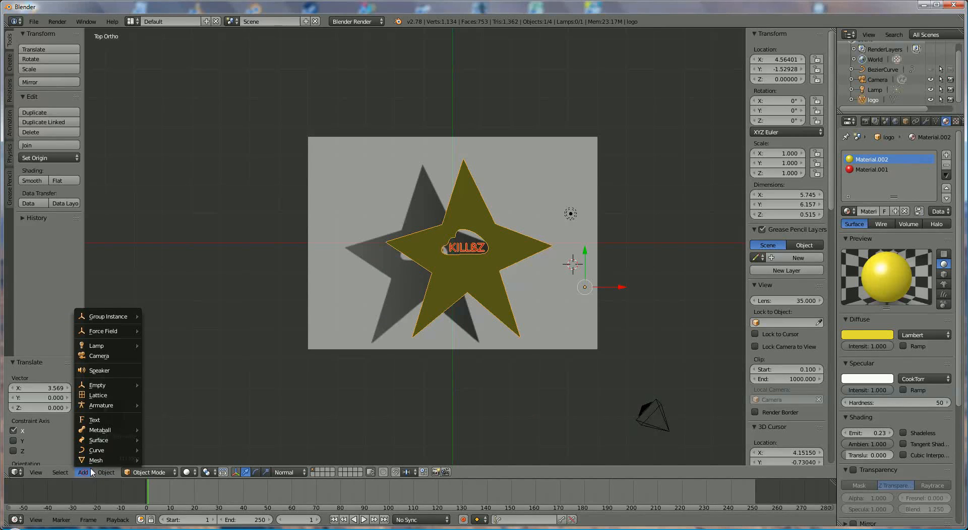
mouse_move(95, 462)
click(165, 365)
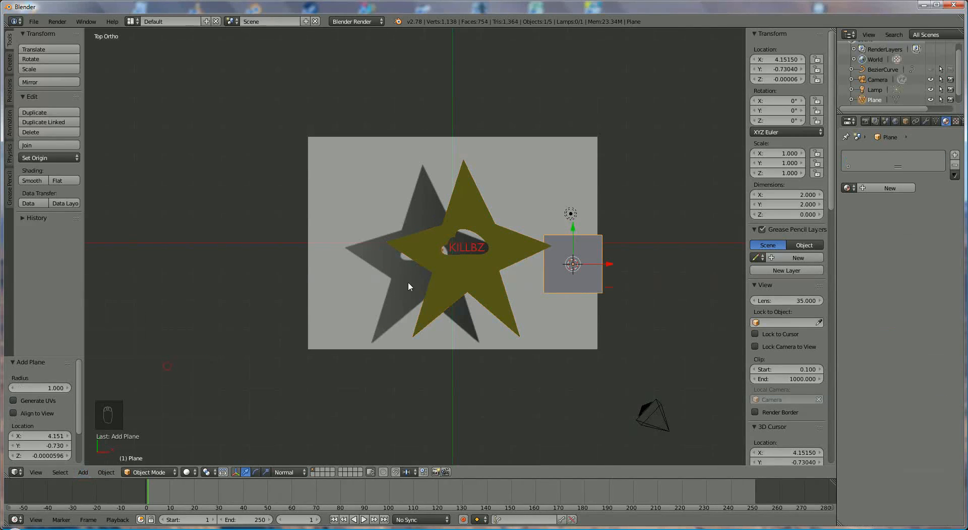
scroll(592, 296, down, 2)
key(s)
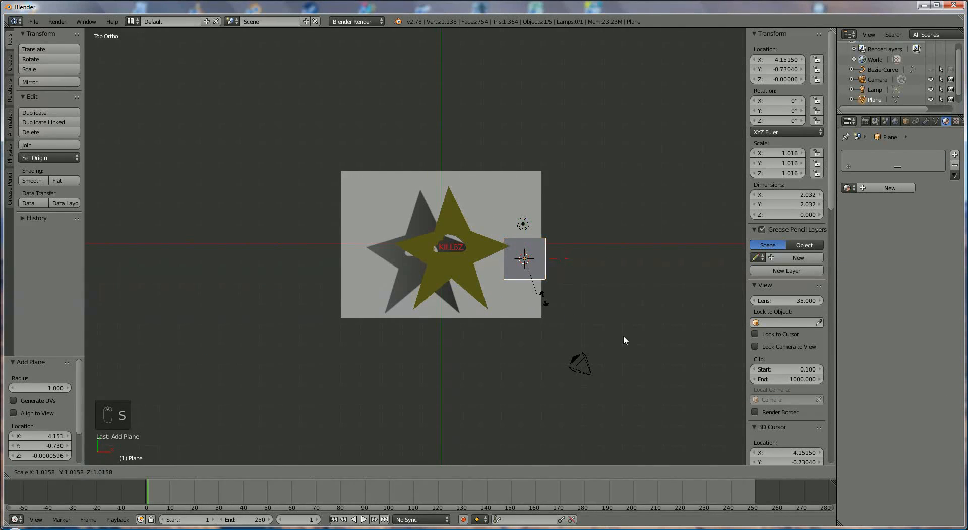
click(99, 388)
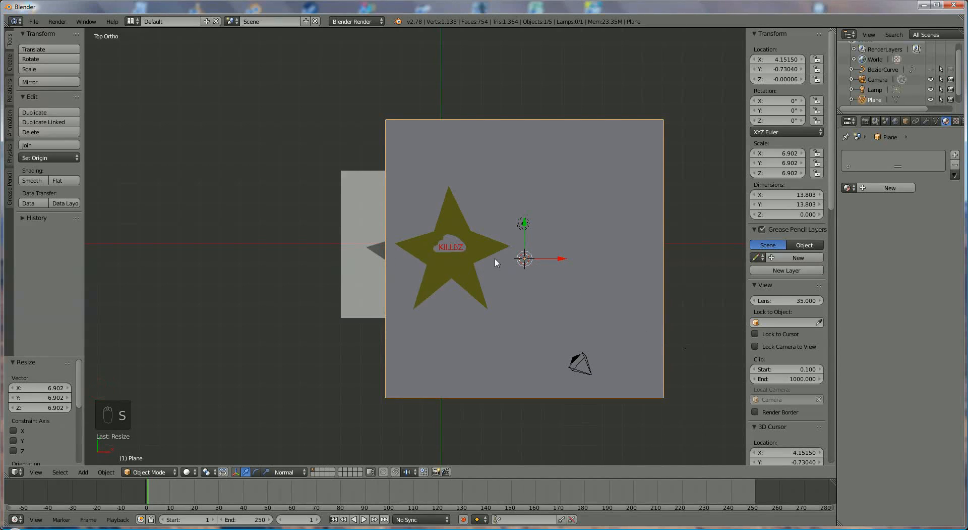
Move the plane about -3.735 along X so it is centered beneath the star.
key(g)
key(x)
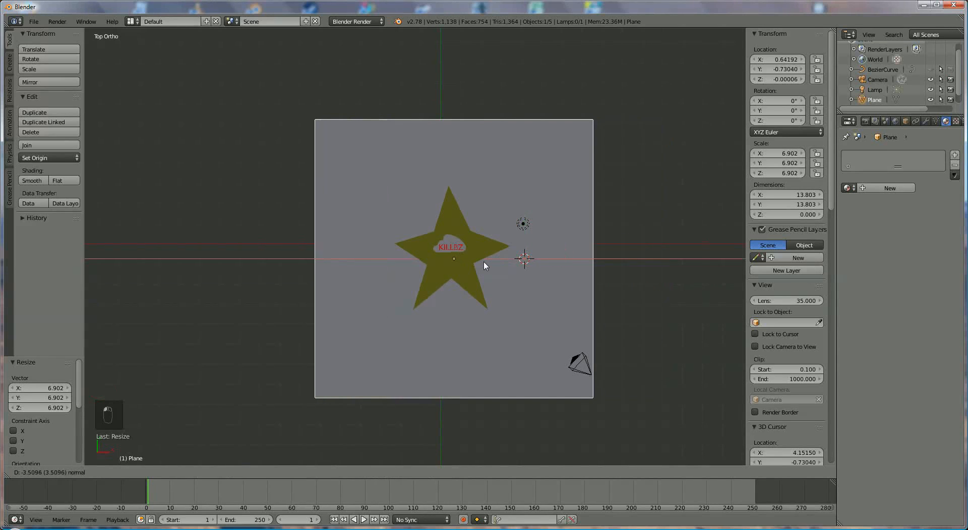
click(471, 260)
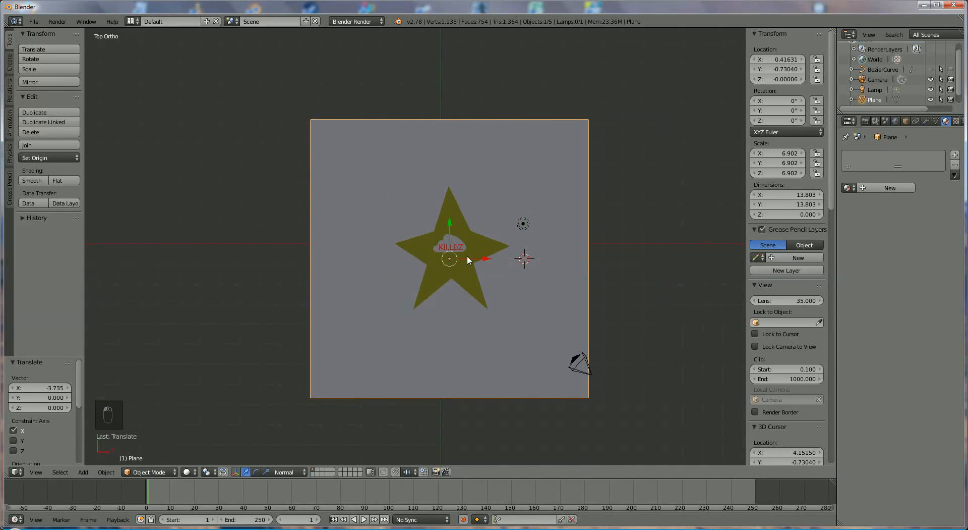
Give the plane a new material with cyan diffuse color, diffuse intensity about 0.895 and specular intensity about 0.216.
click(898, 188)
click(883, 312)
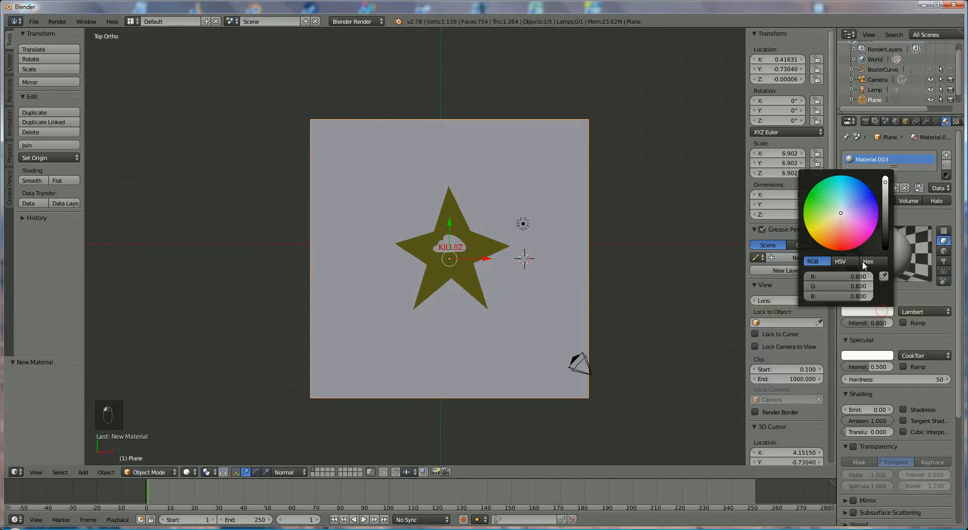
drag(837, 211, 840, 179)
mouse_move(887, 323)
mouse_down()
mouse_move(909, 325)
mouse_move(892, 325)
mouse_up()
drag(881, 366, 846, 372)
Select the camera, lock it to the view and look through it.
scroll(583, 238, down, 1)
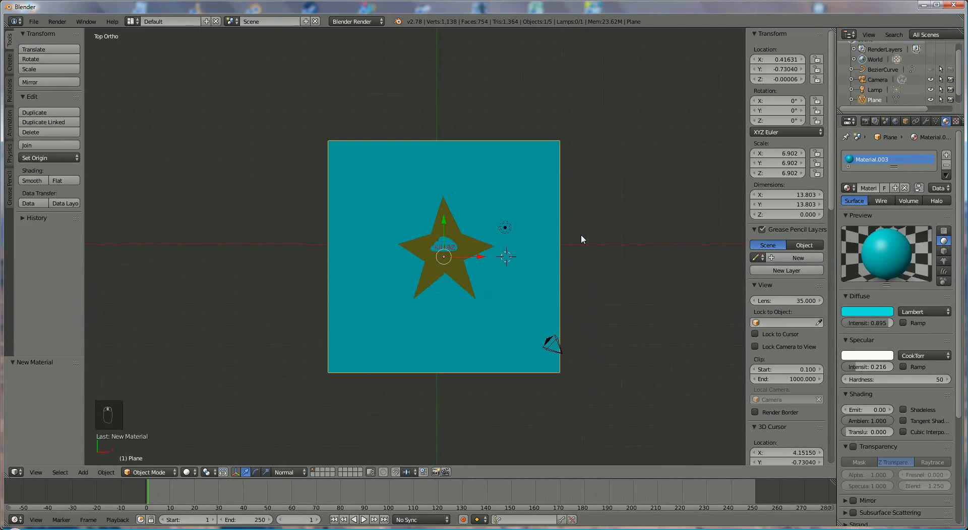
scroll(581, 234, up, 2)
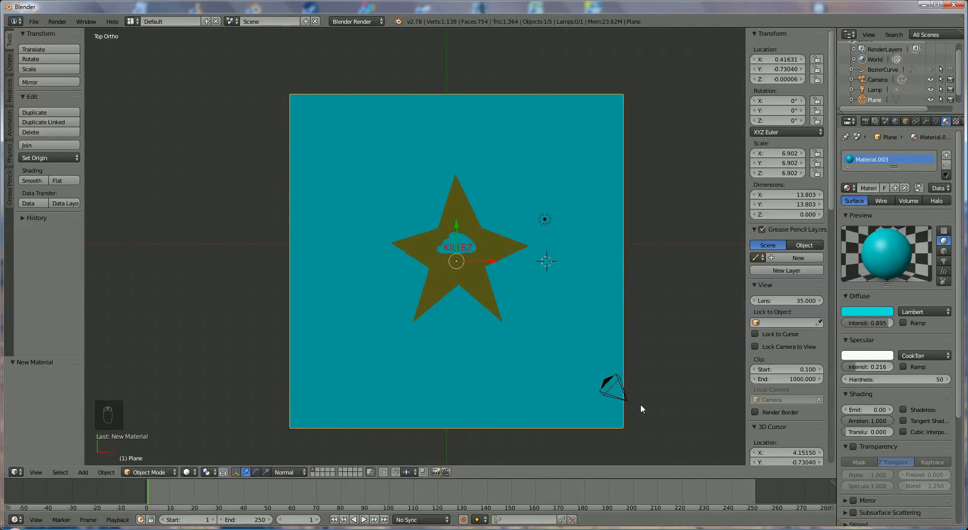
right_click(626, 401)
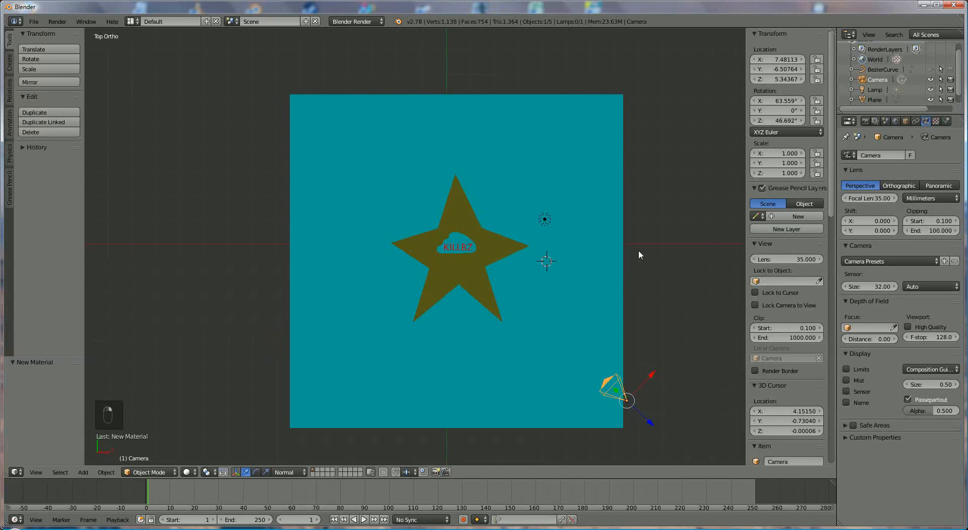
click(755, 305)
key(KP_0)
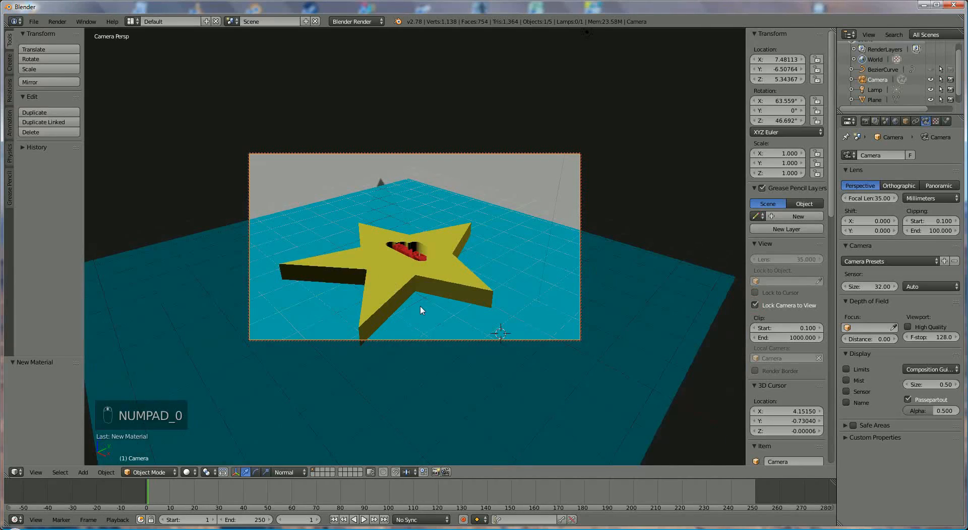
Frame the whole star from above with the camera at about X 0.522, Y -0.294, Z 13.231, and unlock it from the view.
middle_drag(422, 310, 485, 322)
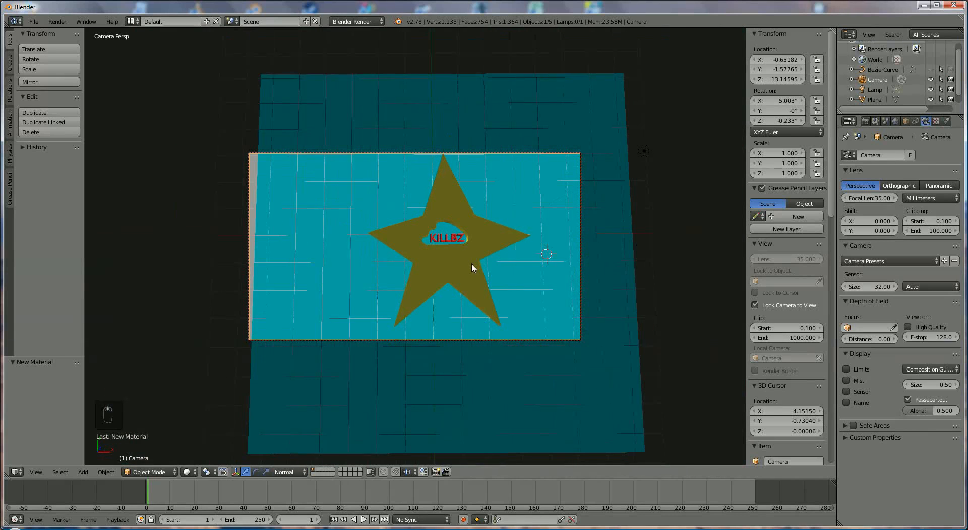
middle_drag(473, 263, 453, 264)
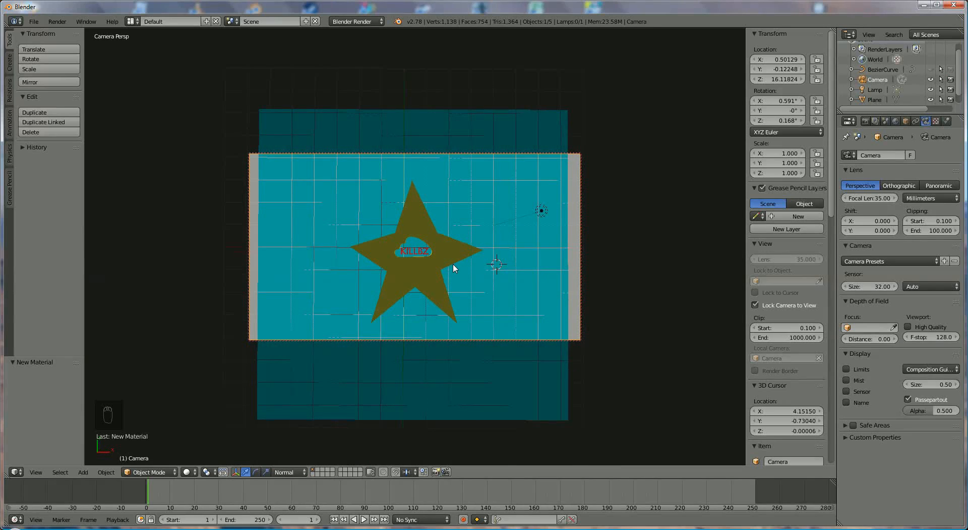
scroll(453, 268, up, 2)
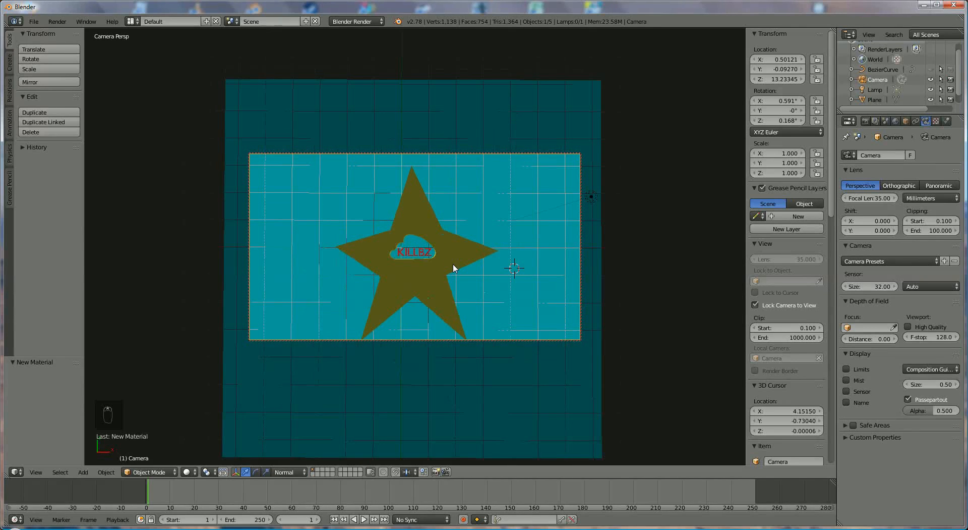
shift+middle_drag(421, 242, 420, 237)
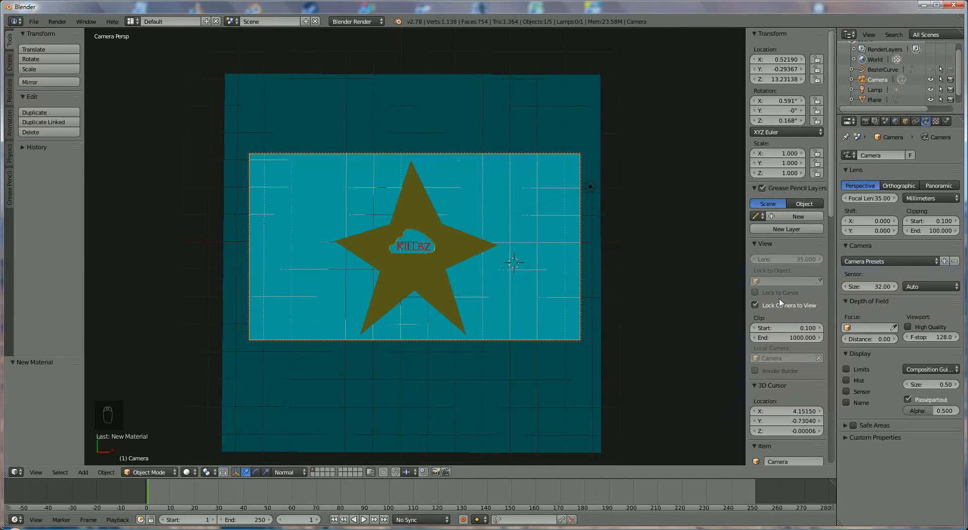
click(756, 306)
key(KP_0)
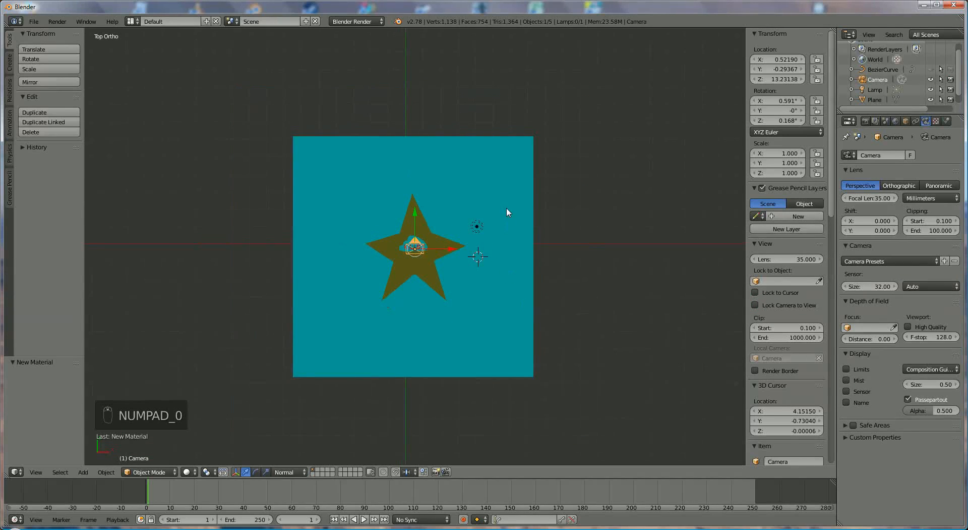
Duplicate the lamp and place the copy about -8.254 along X, -0.064 along Y and 0.560 along Z from the original.
middle_drag(507, 212, 507, 253)
right_click(476, 302)
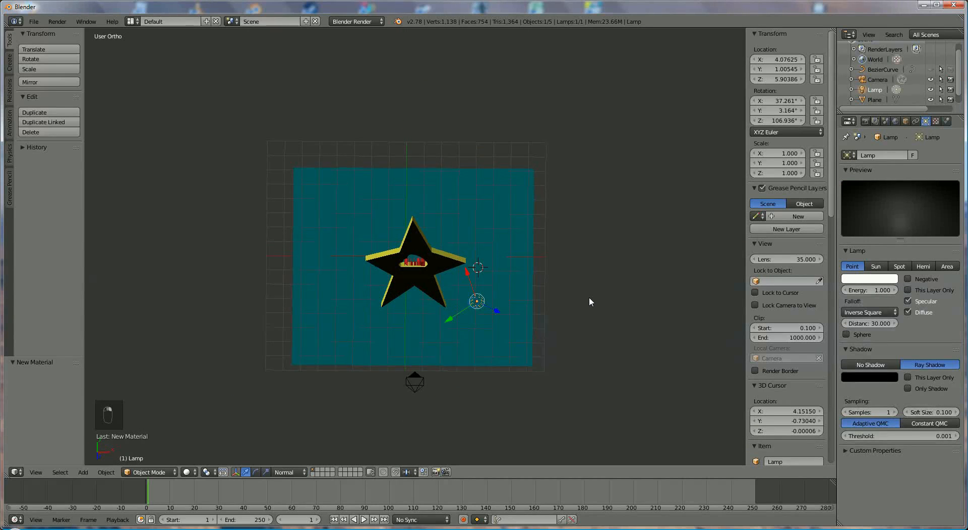
middle_drag(589, 297, 588, 334)
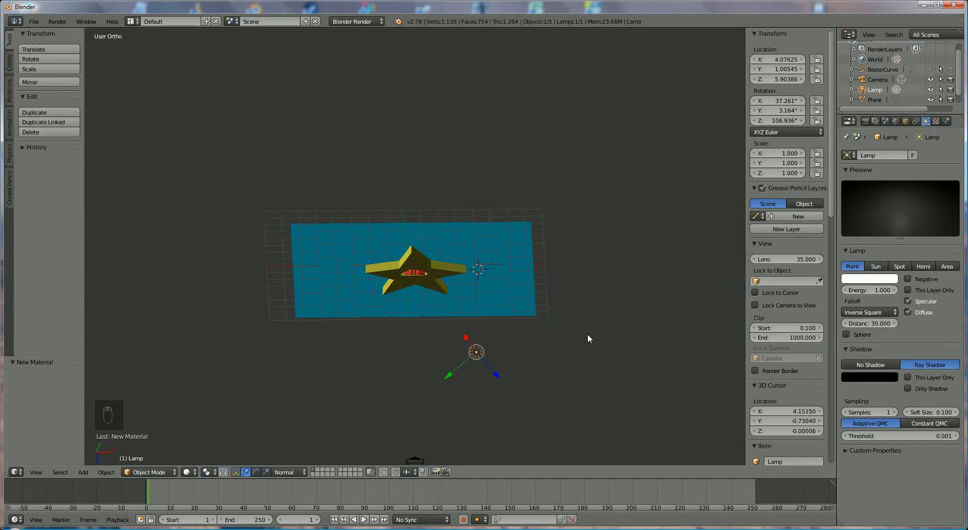
key(shift+d)
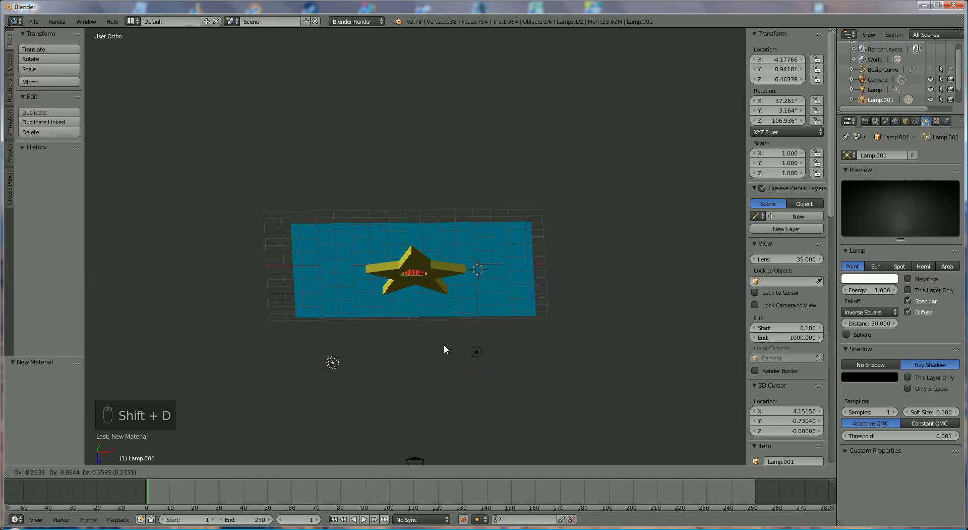
click(444, 344)
Set the transform orientation to Global.
middle_drag(537, 346, 431, 381)
click(289, 472)
click(288, 456)
Raise both lamps about 2.627 along Z, and raise the original lamp another 0.876 along Z.
shift+right_click(479, 335)
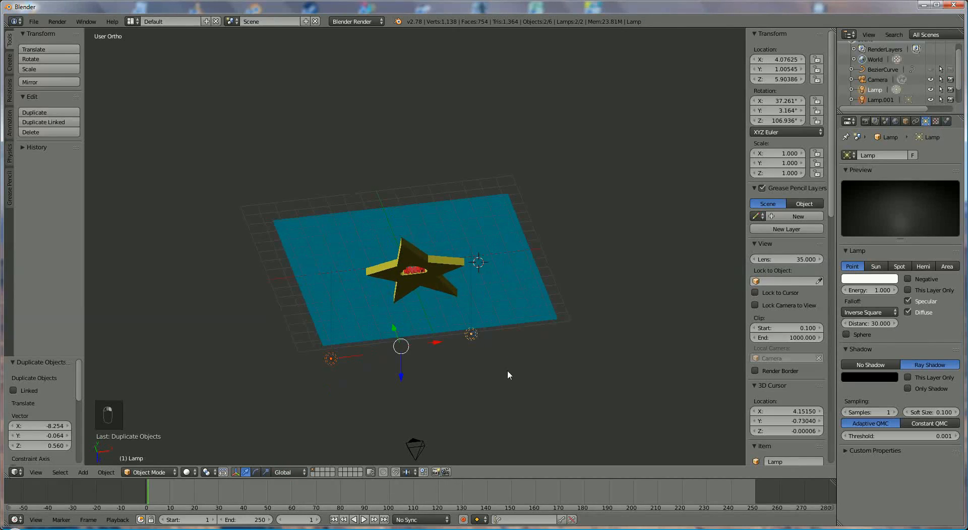
middle_drag(541, 362, 402, 388)
drag(402, 389, 409, 428)
right_click(474, 394)
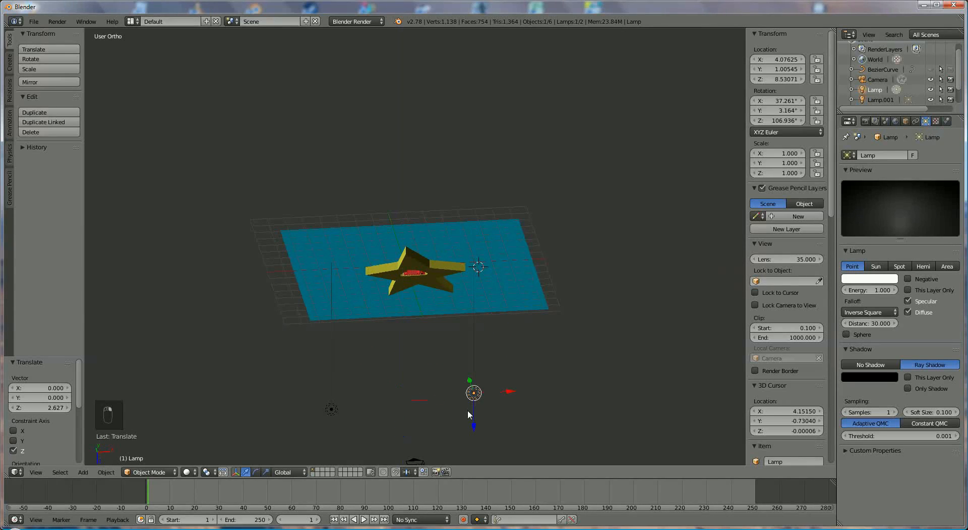
drag(468, 409, 472, 434)
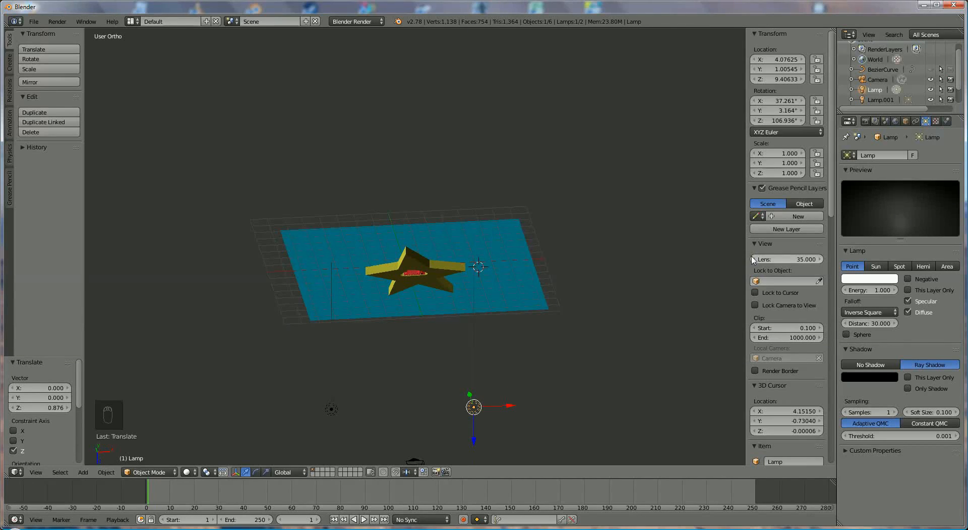
Turn off the display of background images in the viewport.
scroll(769, 327, down, 8)
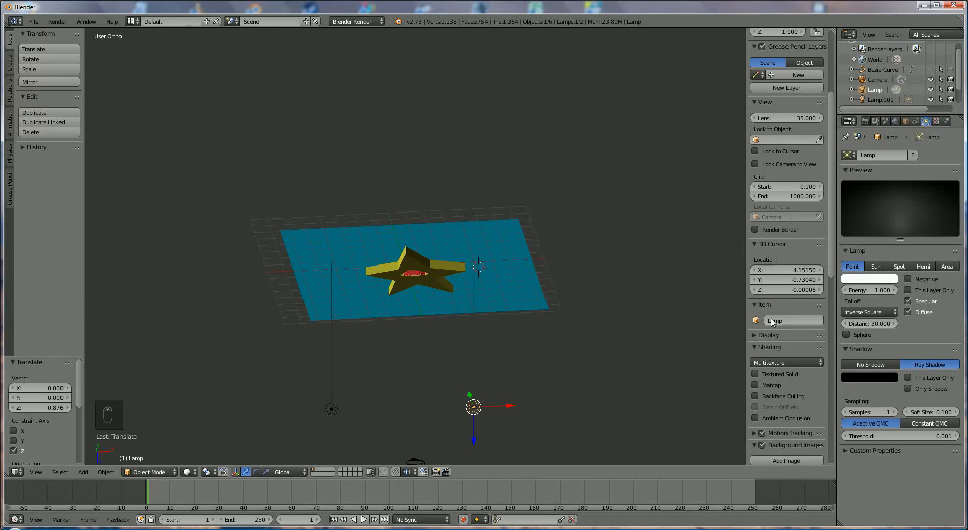
click(763, 404)
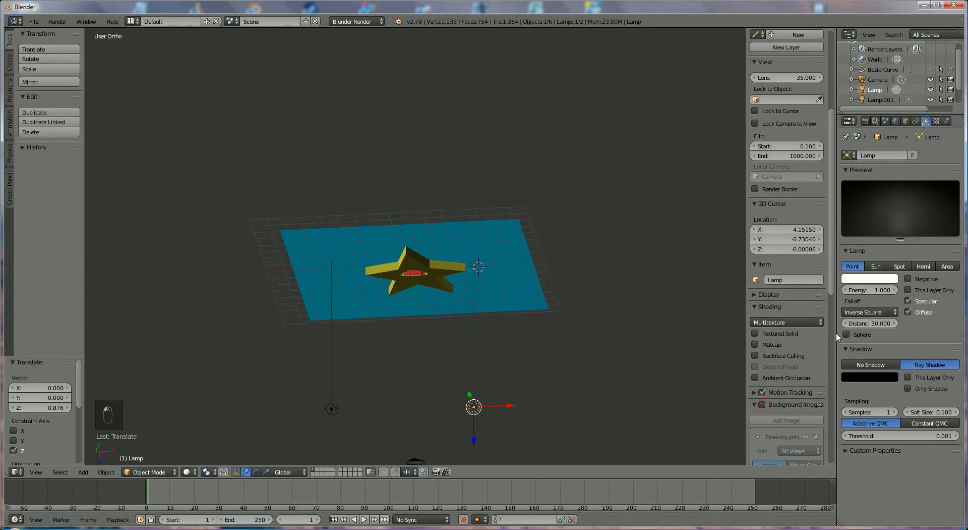
Set the render output file format to JPEG.
click(867, 123)
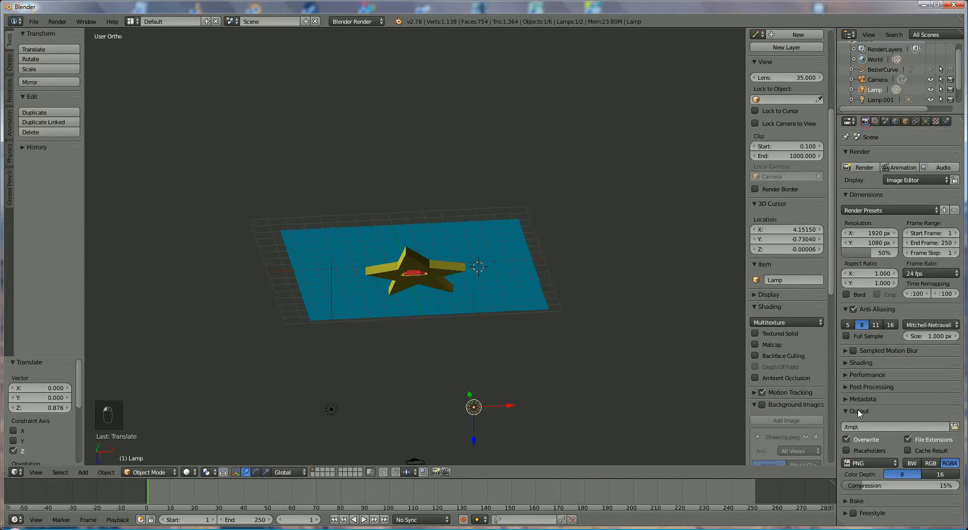
click(867, 463)
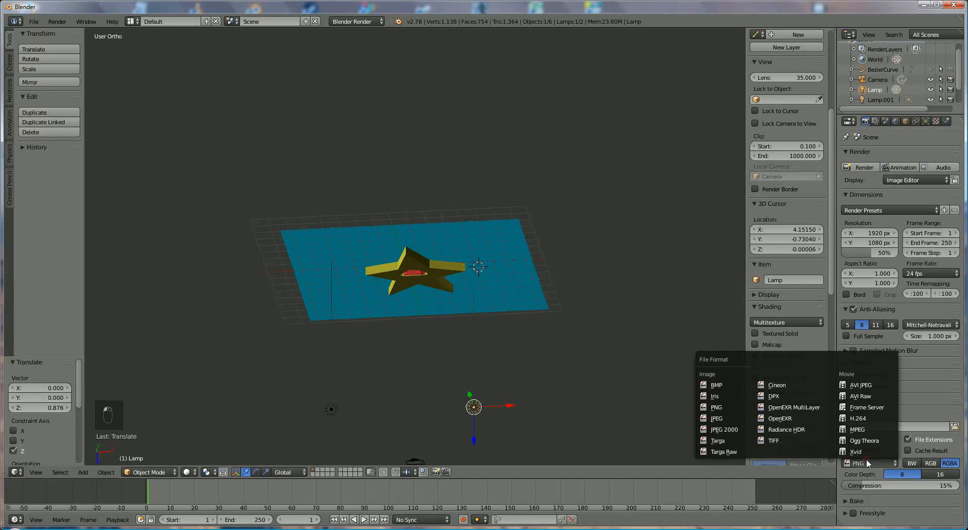
click(734, 419)
Render the current frame from the camera and switch the editor back to the 3D View.
click(861, 167)
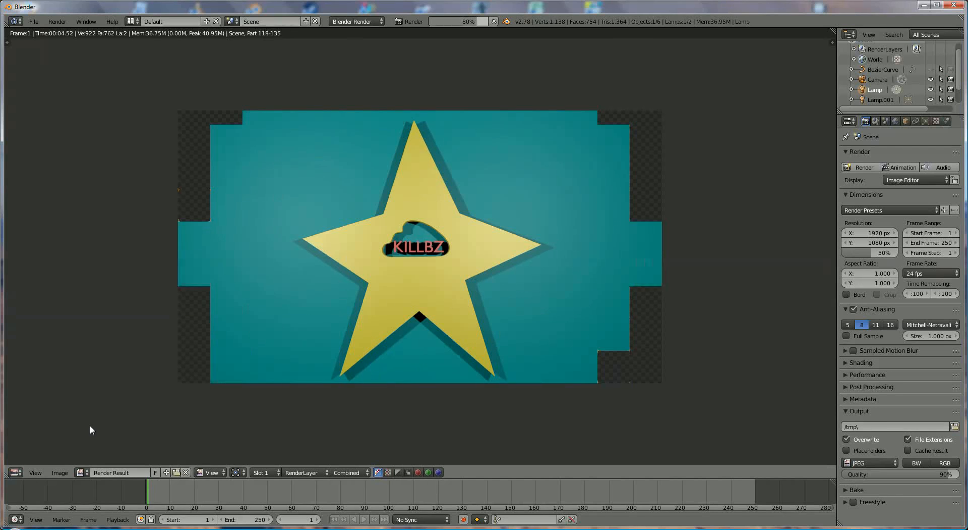
click(15, 473)
click(30, 458)
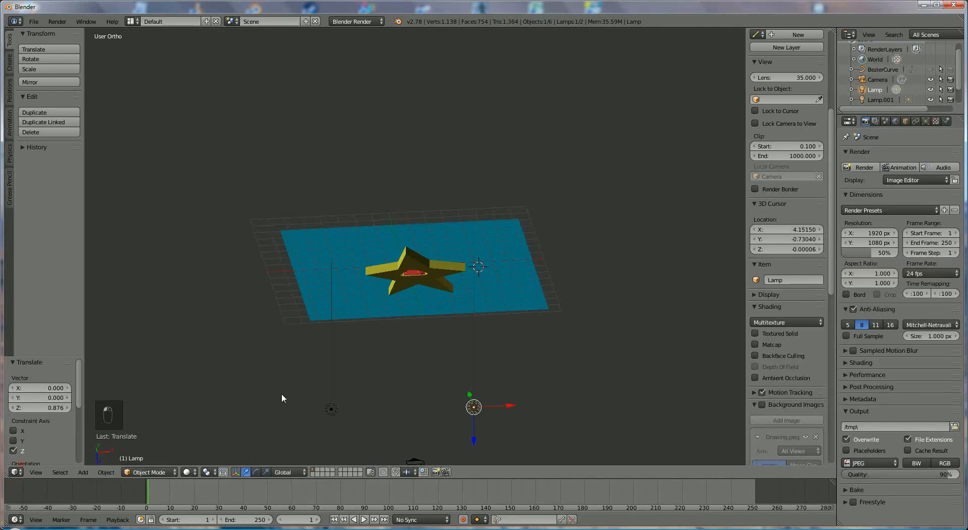
Turn off receiving and casting shadows for the backdrop plane's cyan material, Material.003.
right_click(524, 222)
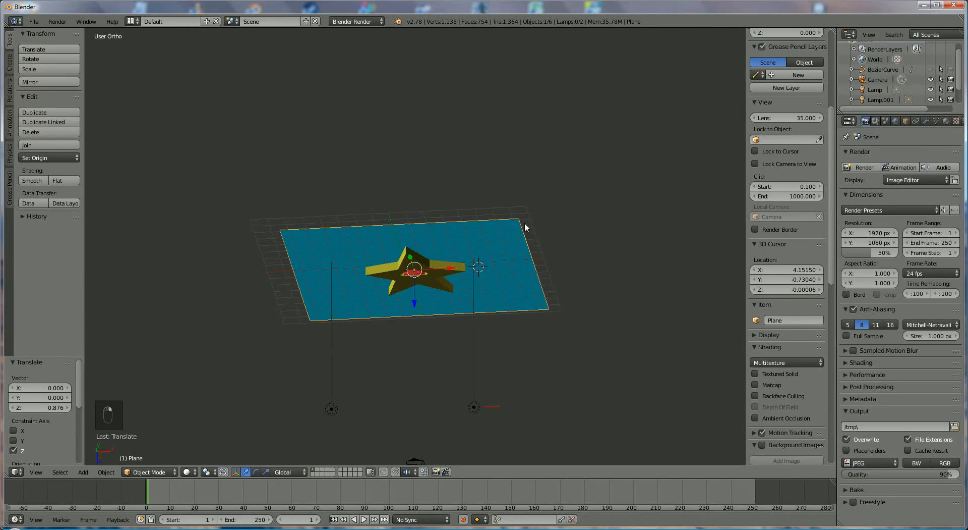
click(946, 121)
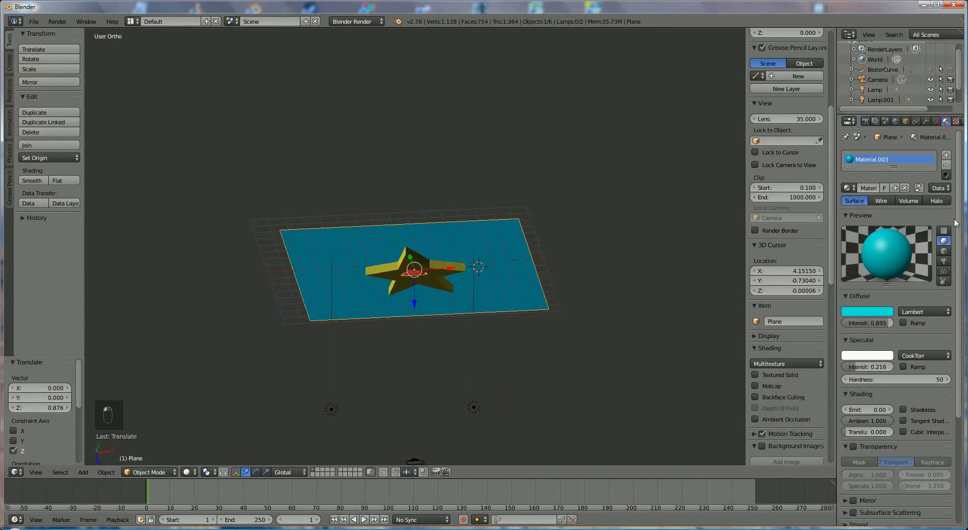
scroll(957, 223, down, 5)
click(853, 508)
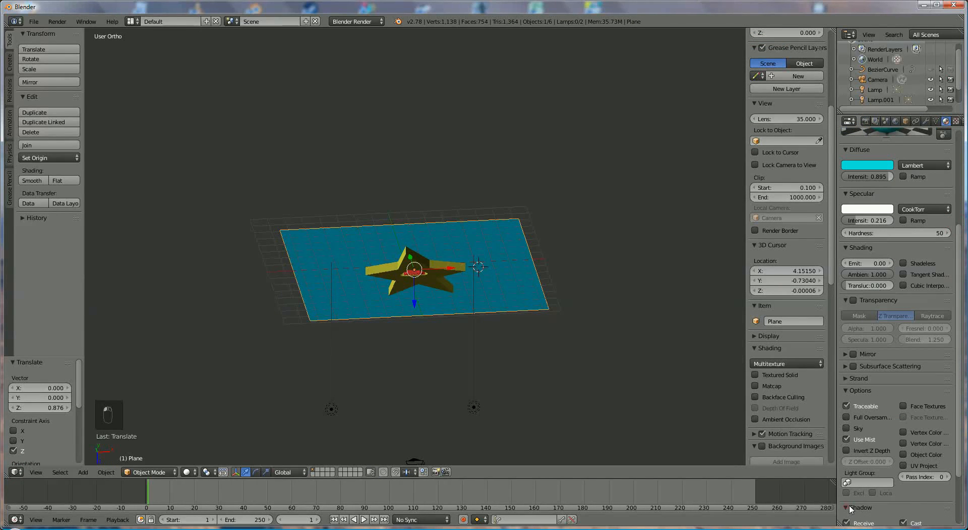
click(848, 523)
click(903, 522)
Turn off receiving and casting shadows for the star logo's yellow material.
right_click(447, 272)
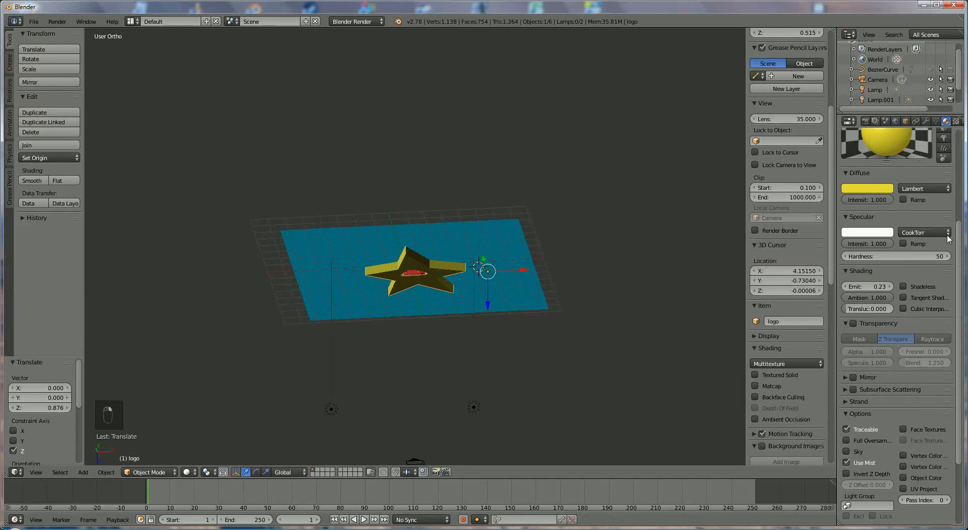
scroll(942, 413, down, 4)
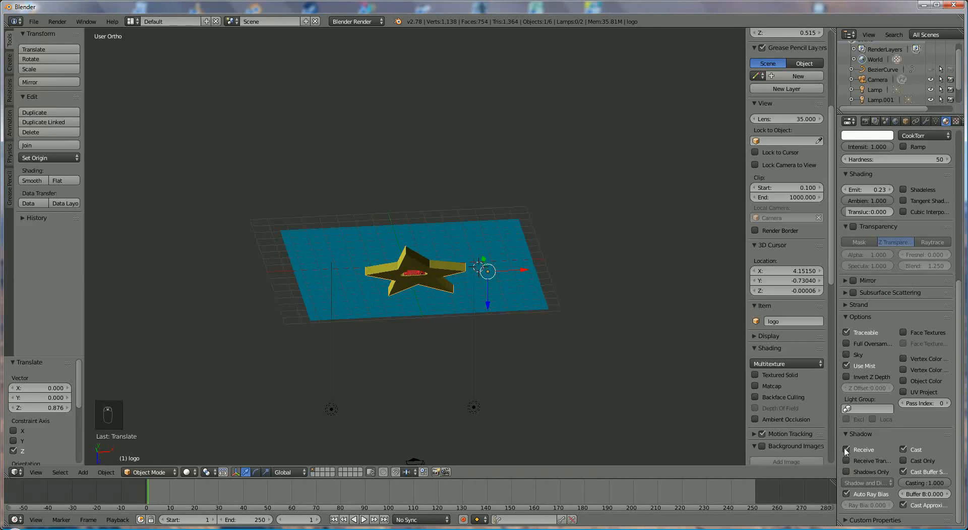
click(847, 450)
click(903, 450)
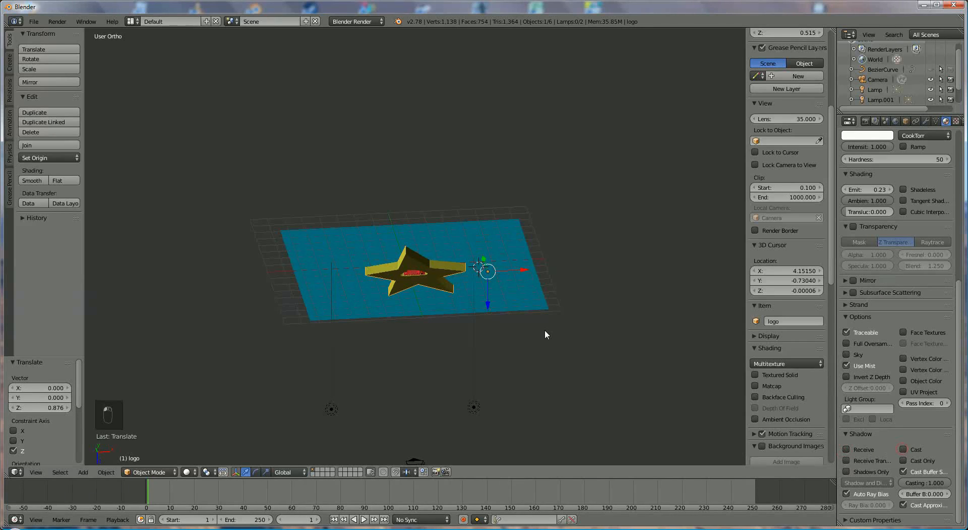
right_click(416, 275)
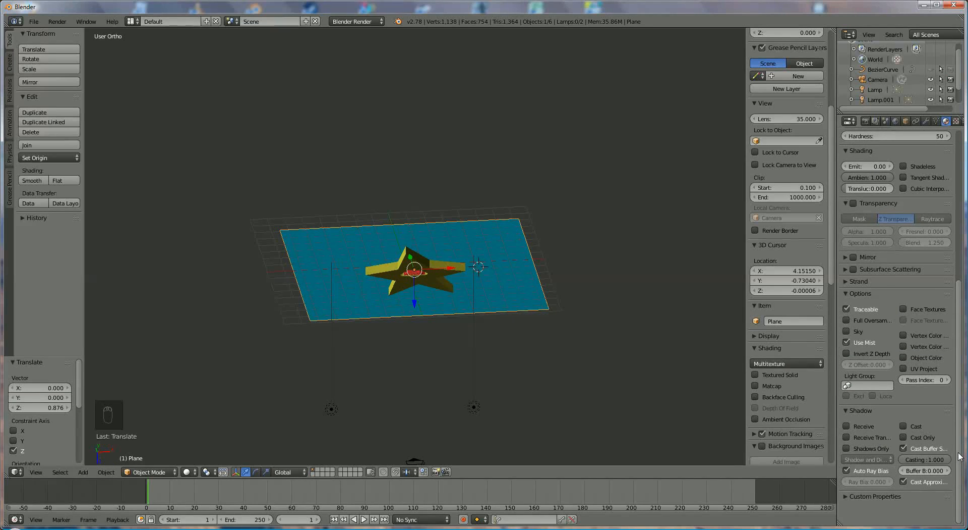
drag(959, 457, 962, 288)
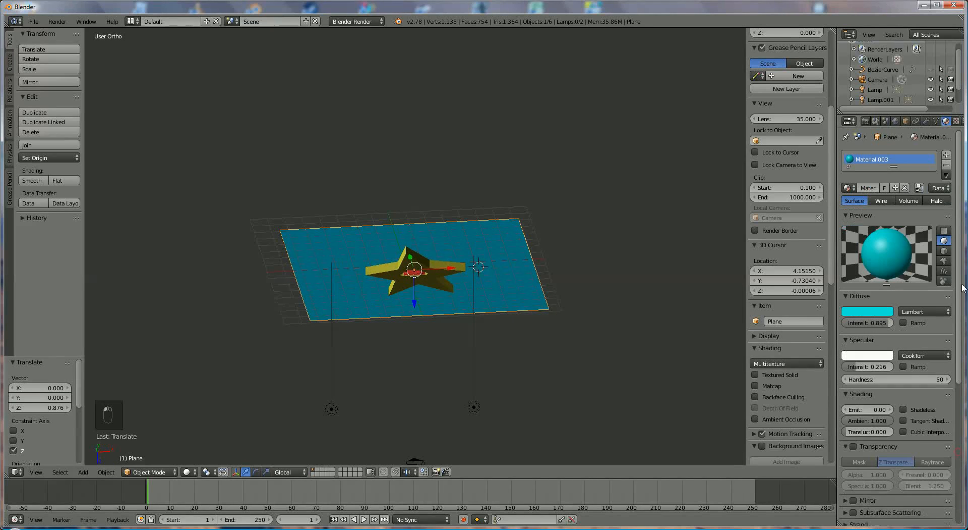
click(849, 188)
click(782, 209)
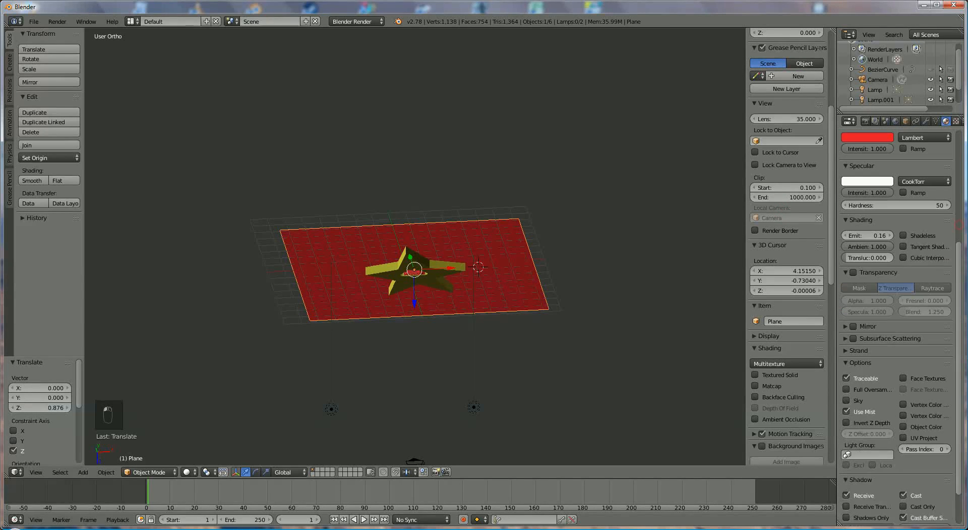
scroll(961, 227, down, 10)
scroll(898, 302, up, 10)
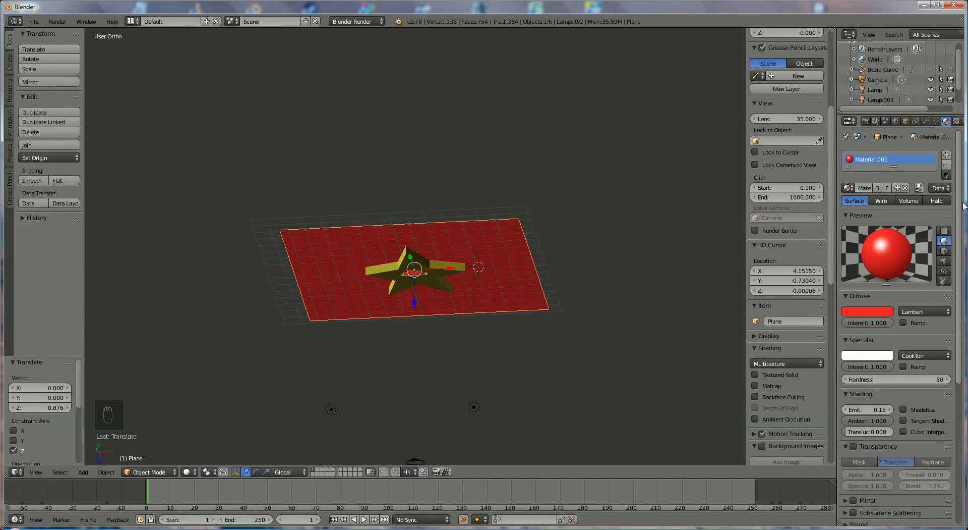
click(849, 187)
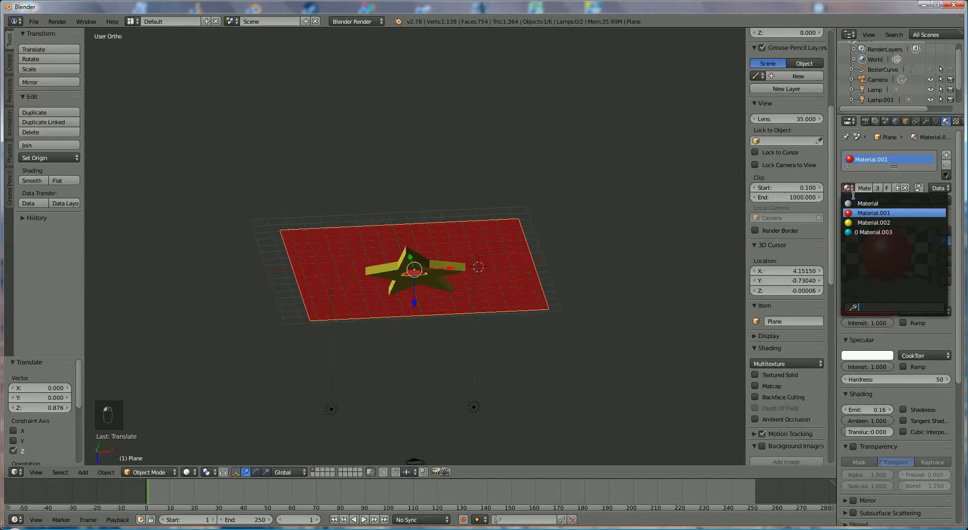
click(859, 232)
Turn off receiving and casting shadows for the logo's red material, Material.001.
middle_drag(502, 265, 512, 229)
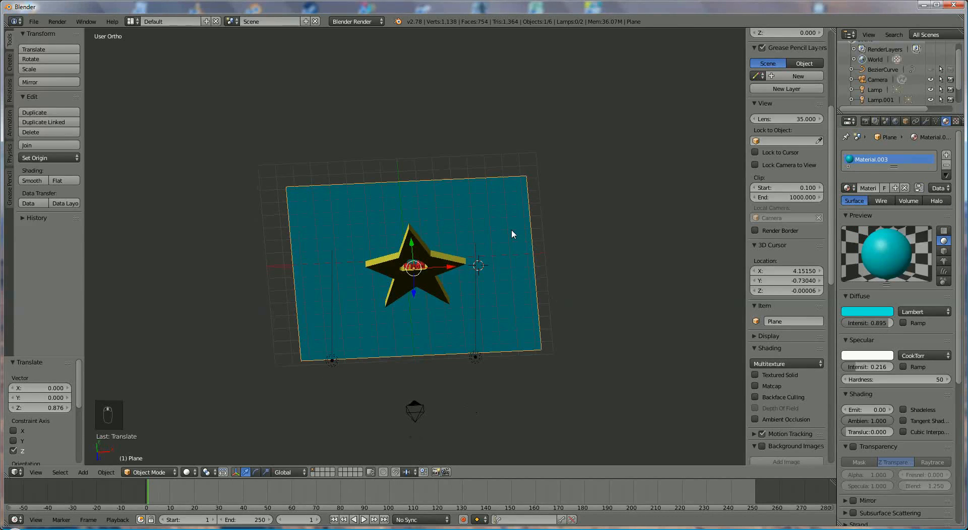
scroll(493, 242, up, 3)
right_click(408, 278)
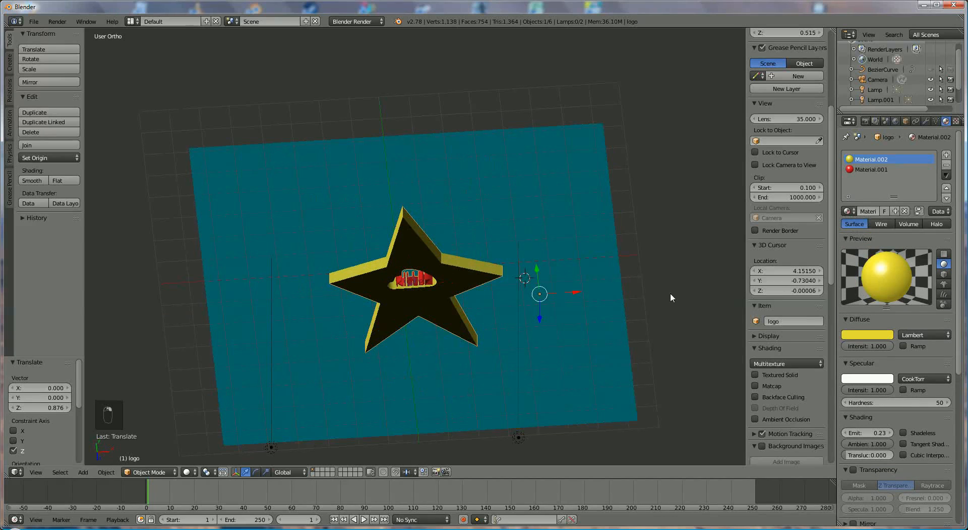
click(872, 169)
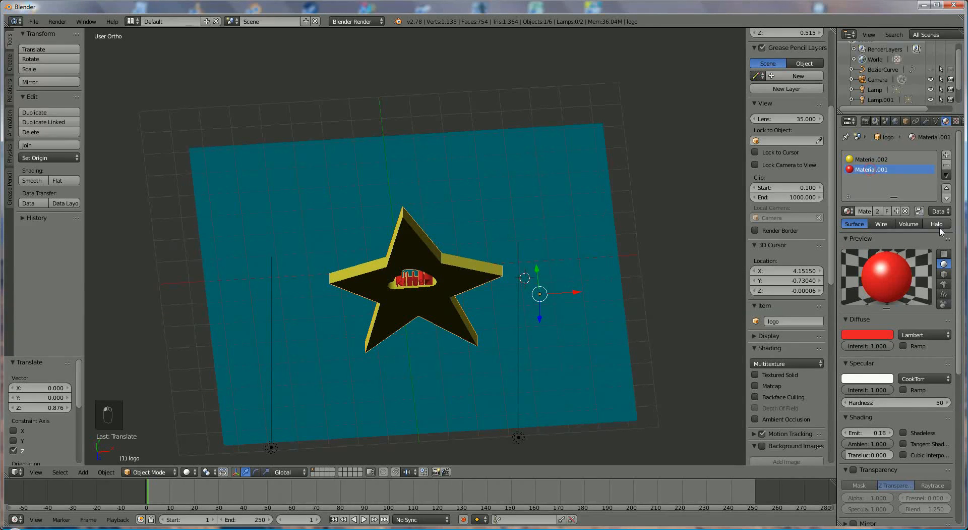
scroll(952, 324, down, 10)
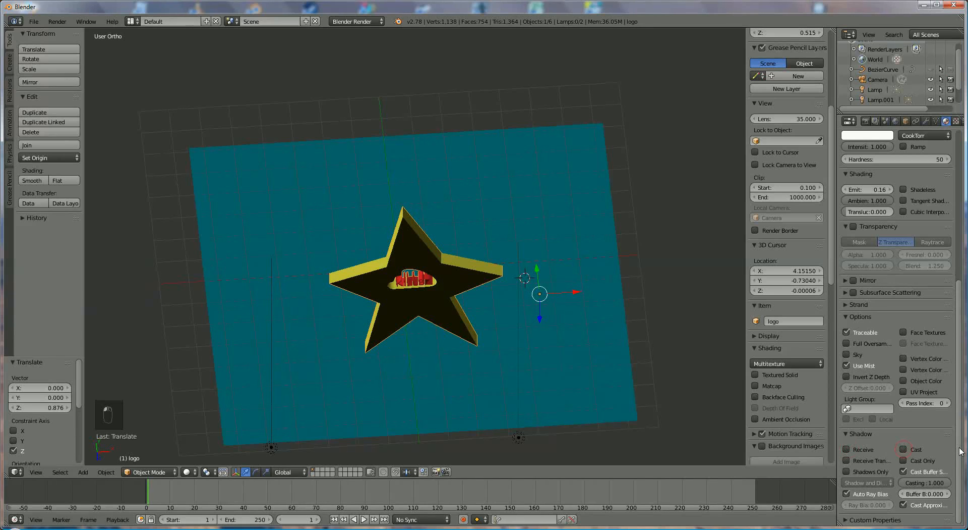
scroll(961, 449, up, 10)
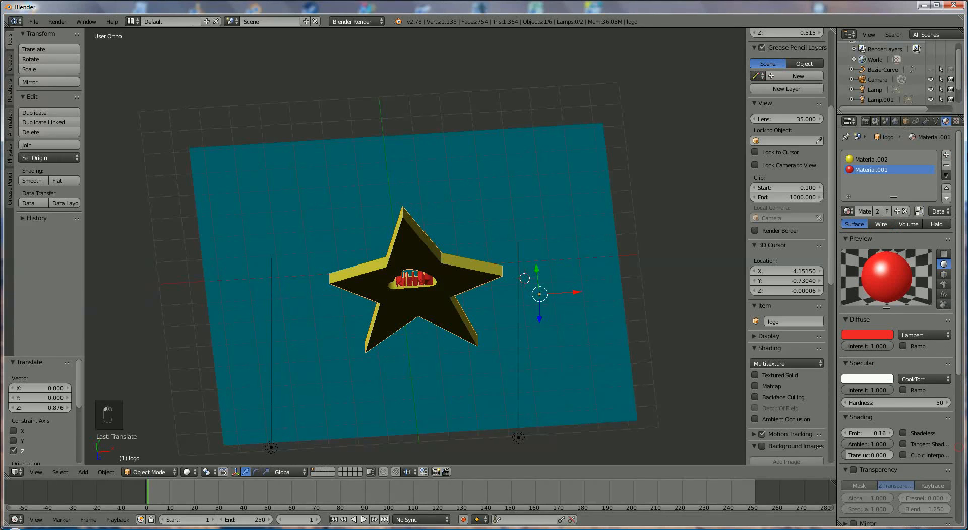
Render the shadowless logo to check it, and return the editor to the 3D View.
click(865, 121)
click(863, 168)
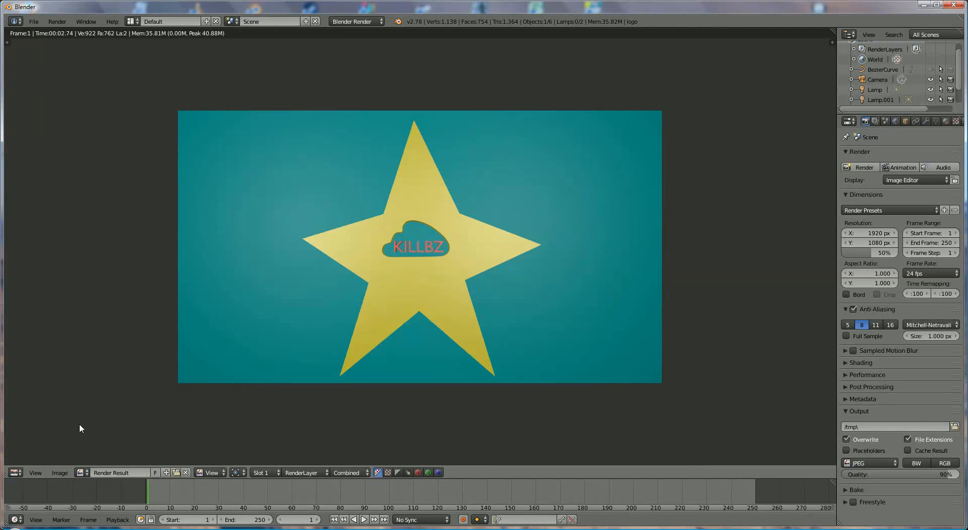
click(14, 471)
click(30, 463)
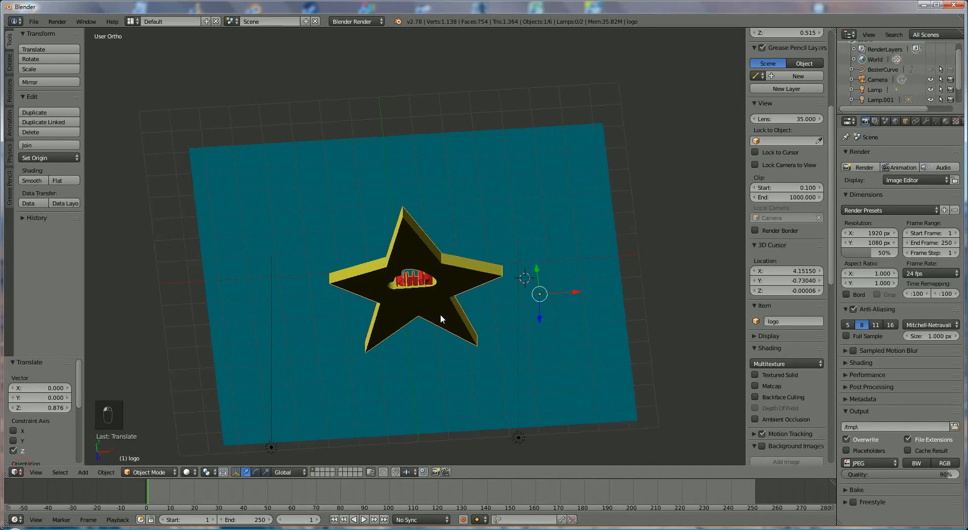
Tilt the camera with Lock Camera to View enabled so the star is seen at an angle, and render the frame.
key(KP_0)
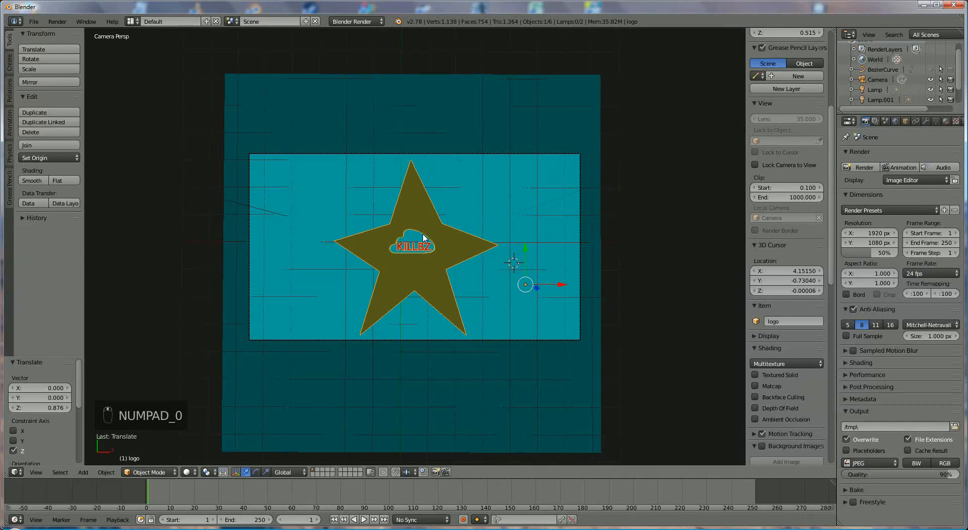
shift+middle_drag(423, 233, 433, 229)
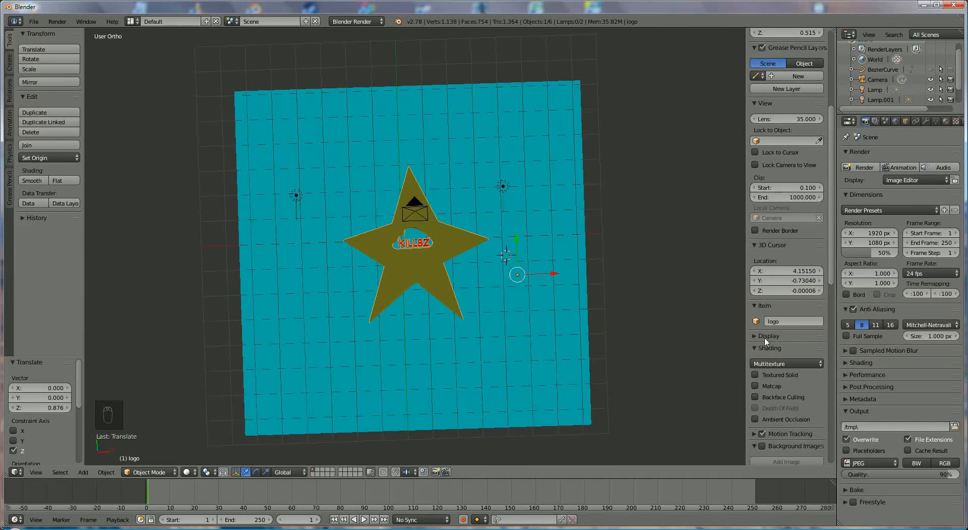
click(755, 165)
key(KP_0)
middle_drag(474, 241, 465, 221)
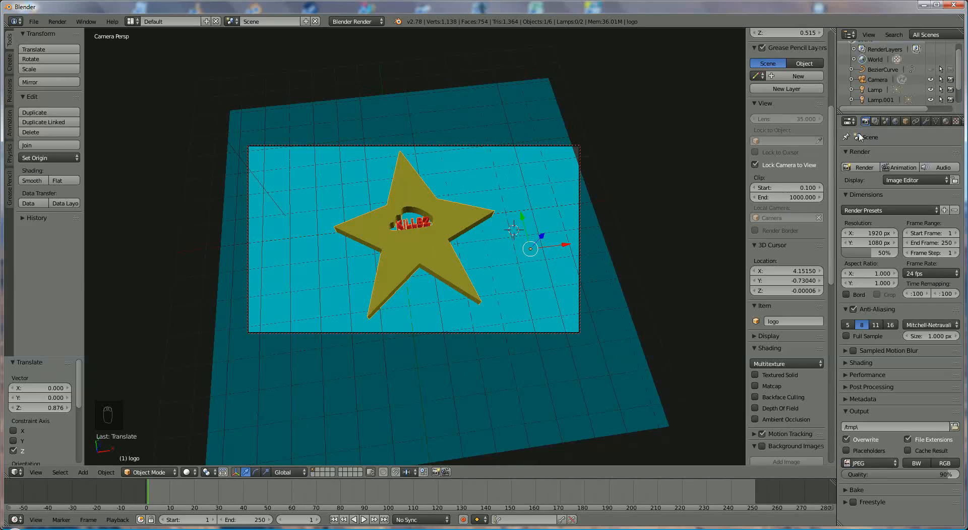
click(867, 168)
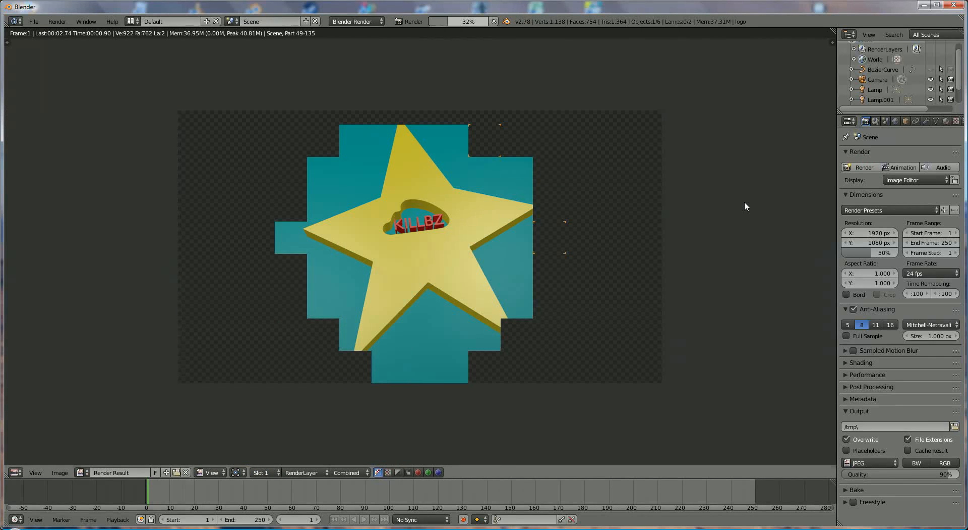